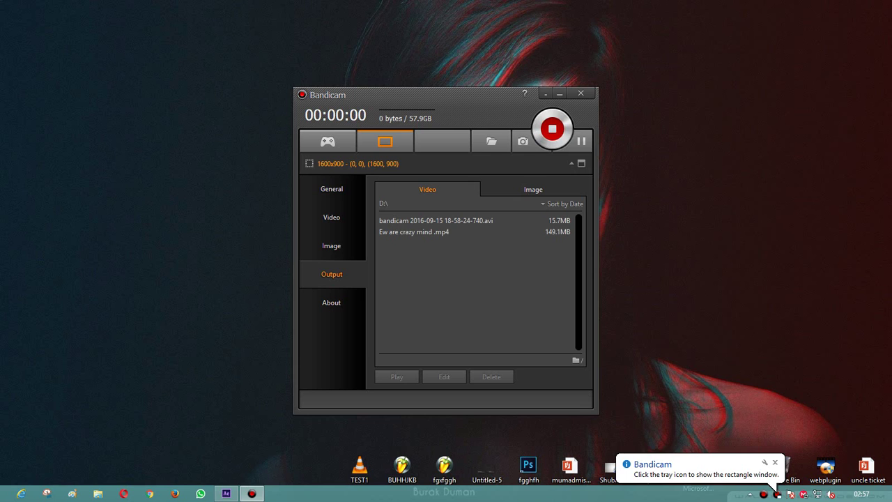
Restore the After Effects window from the Windows taskbar.
click(226, 494)
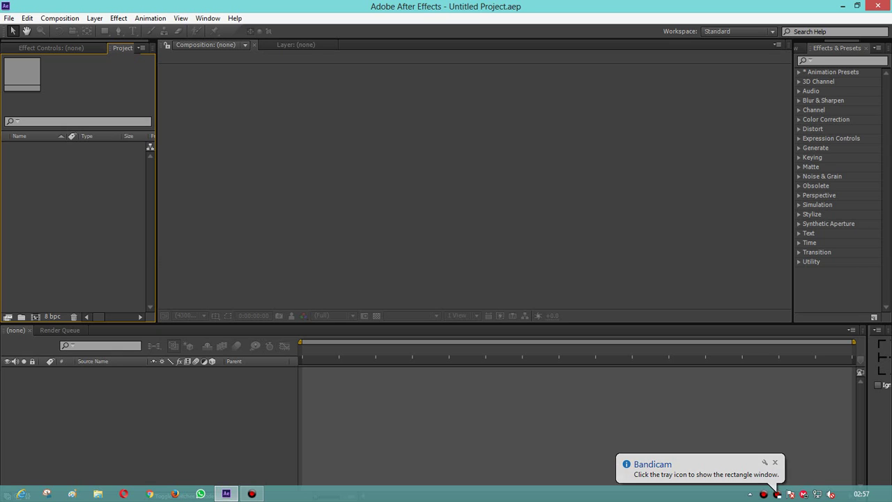
Create a 1920x1080 composition named 'memo' and call up the Import File dialog.
right_click(51, 194)
click(99, 200)
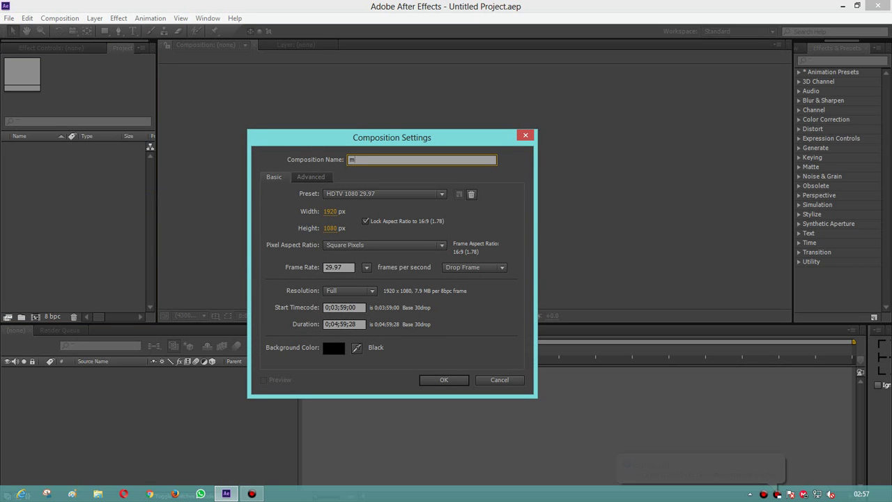
text(memo)
key(Return)
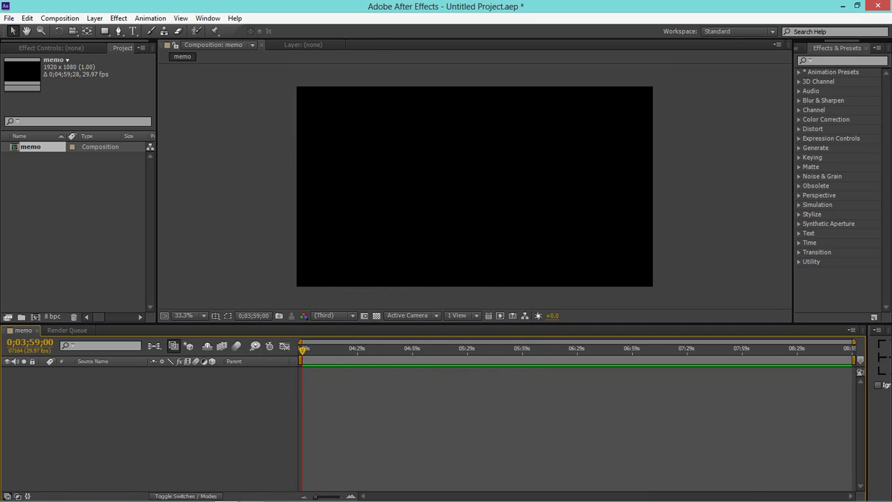
key(ctrl+i)
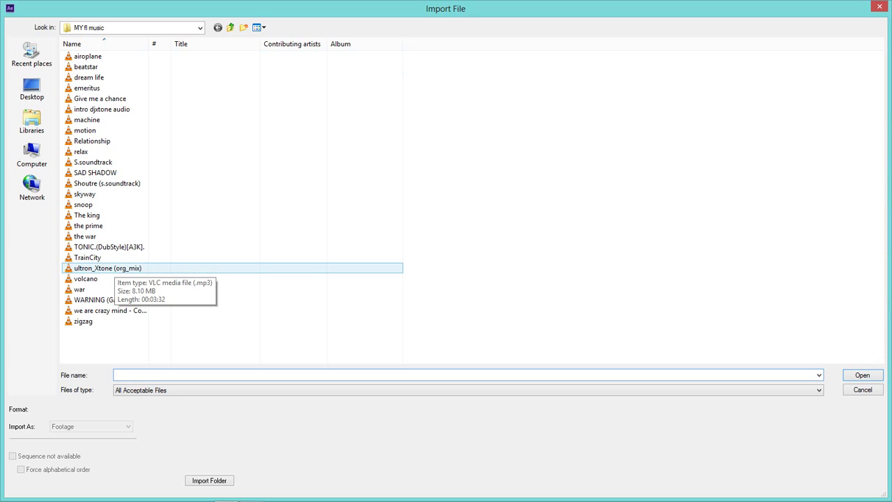
Import the 'we are crazy mind' MP3 from the music folder.
click(86, 279)
click(98, 300)
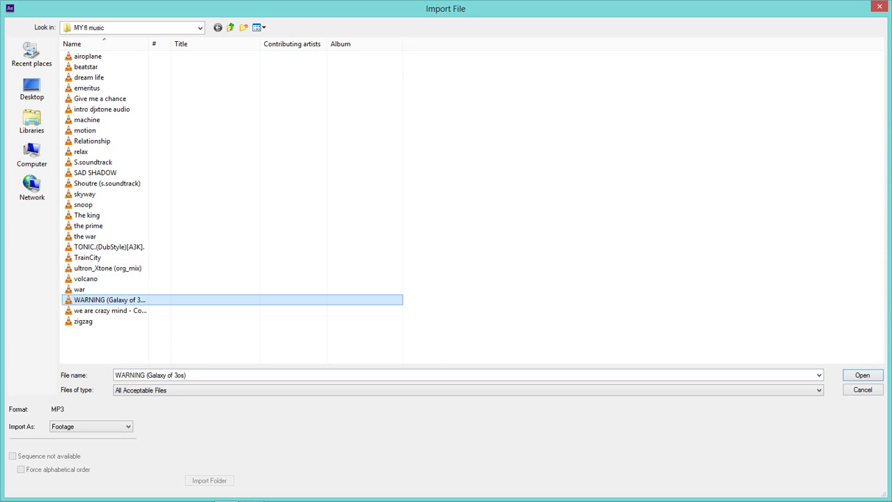
double_click(110, 310)
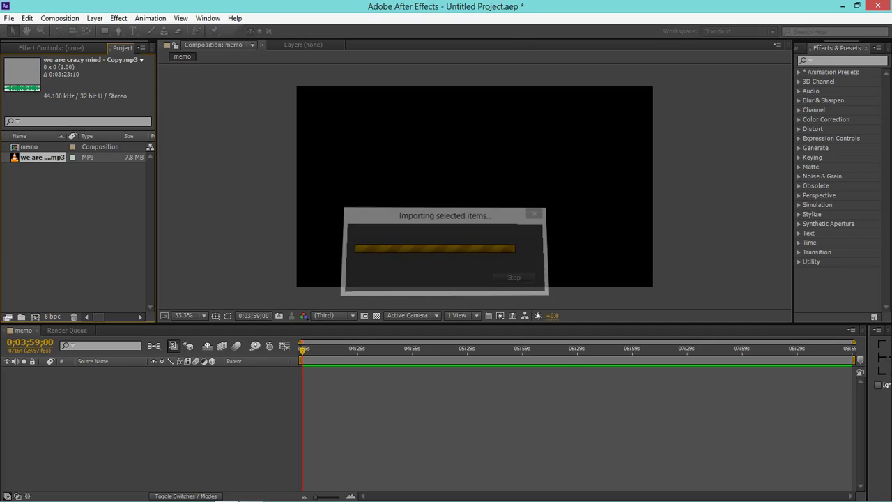
Import Untitled-6.png from the Trap beat memo folder.
double_click(69, 202)
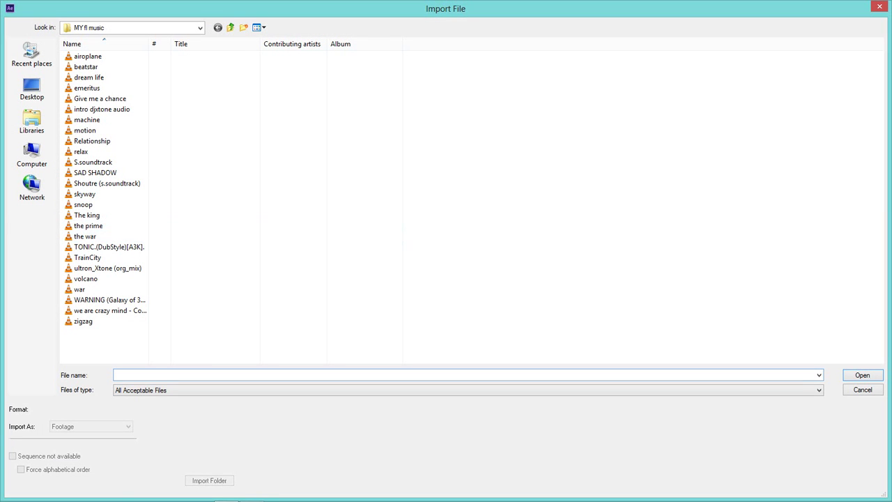
key(BackSpace)
double_click(301, 289)
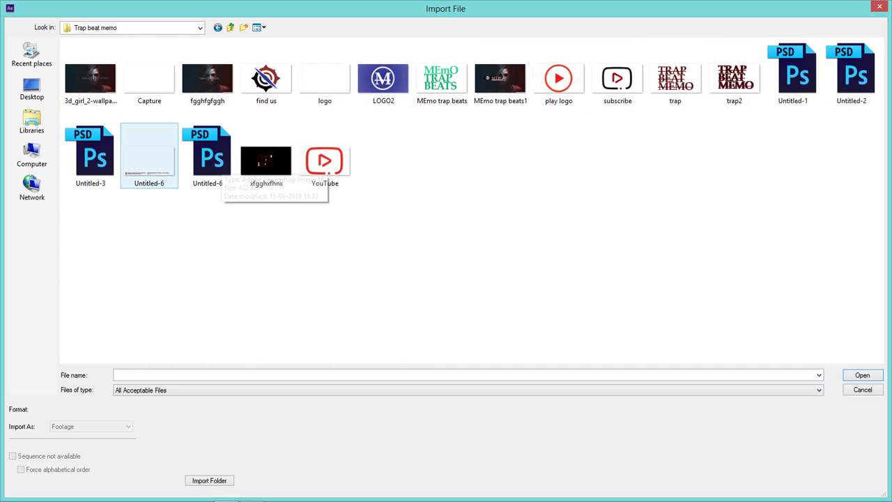
click(150, 157)
key(Return)
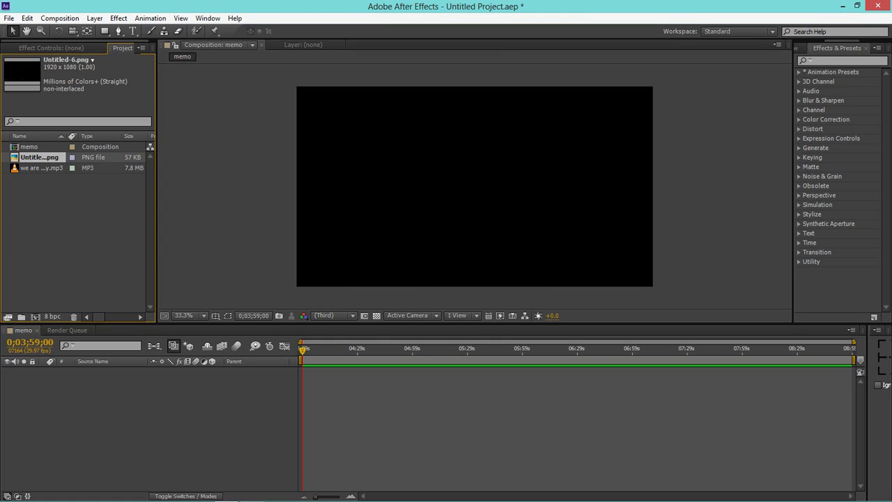
Import logo.png and the 3d_girl wallpaper JPEG from the download folder.
key(ctrl+i)
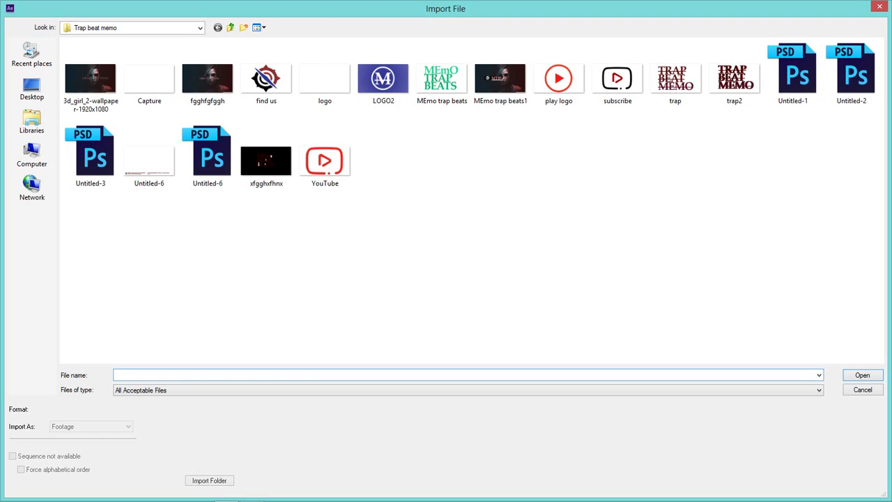
click(325, 81)
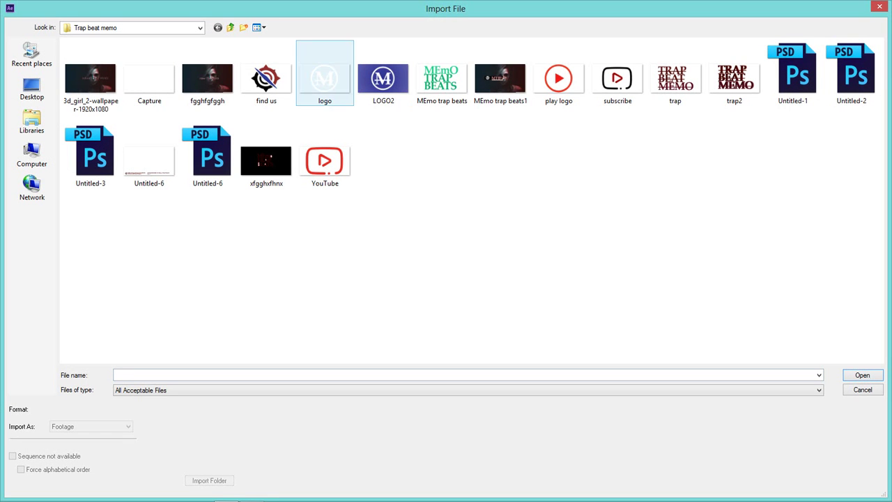
key(Return)
key(ctrl+i)
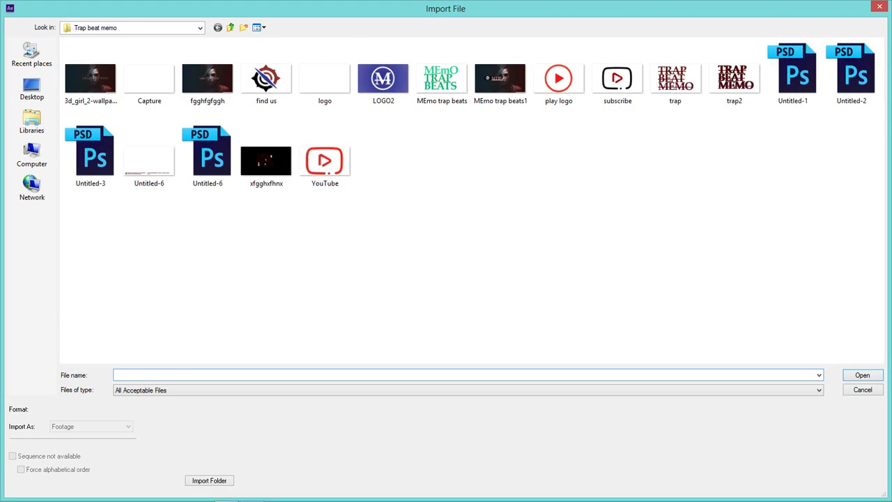
key(BackSpace)
key(BackSpace)
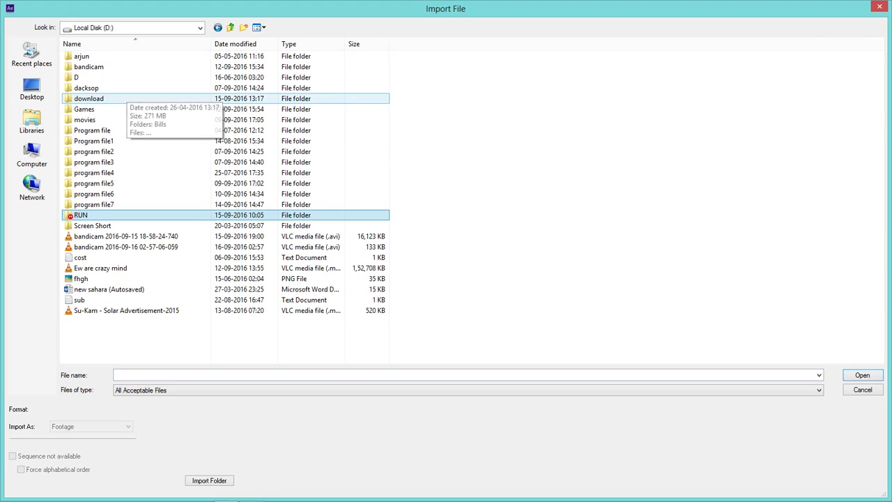
double_click(88, 98)
click(149, 73)
key(Return)
key(ctrl+shift+a)
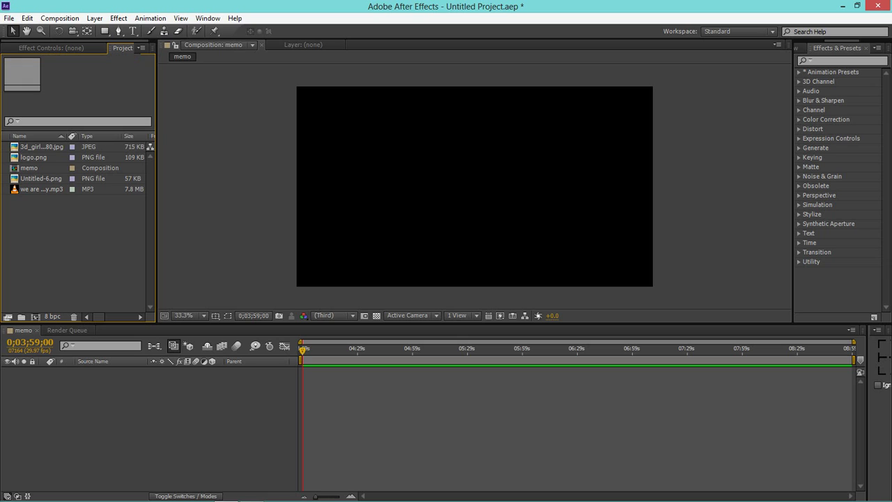
Add a black solid layer and the 'we are crazy mind' MP3 to the memo timeline.
right_click(119, 437)
mouse_move(149, 317)
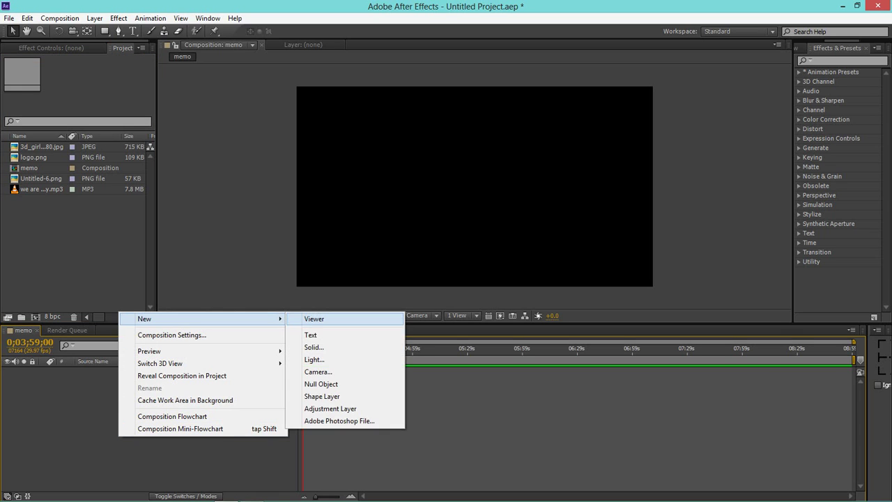
click(314, 347)
key(Return)
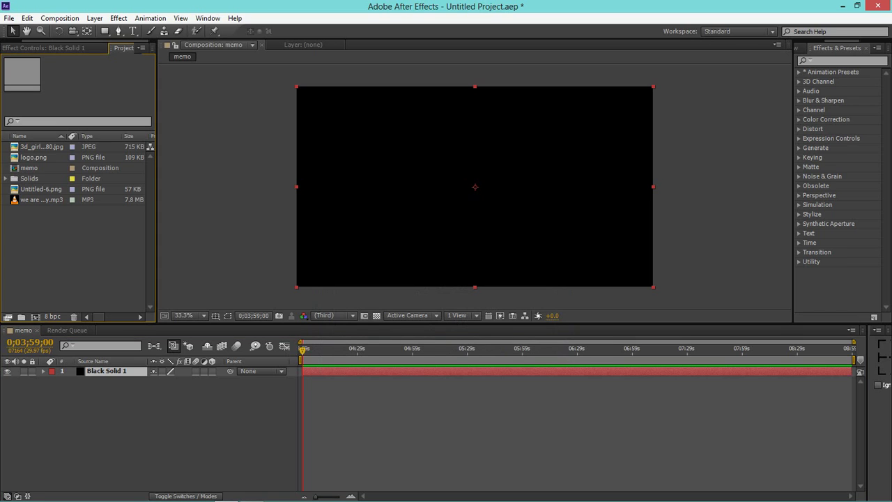
drag(42, 200, 77, 380)
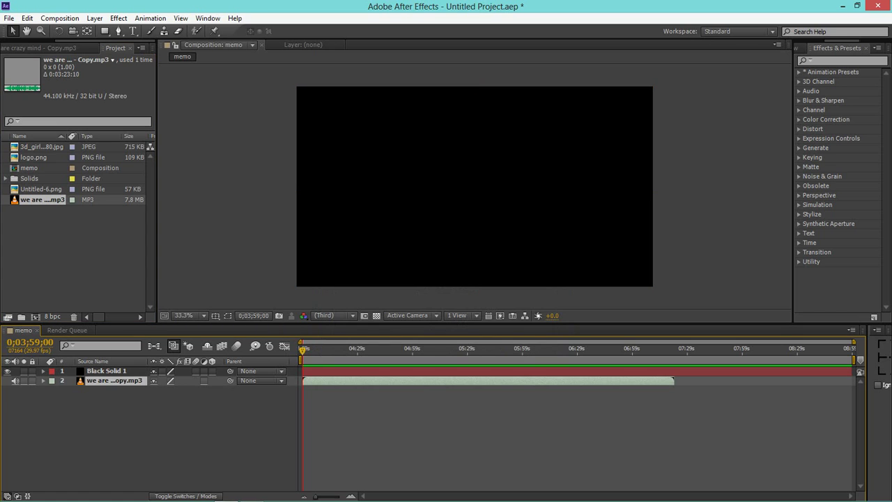
drag(33, 157, 78, 368)
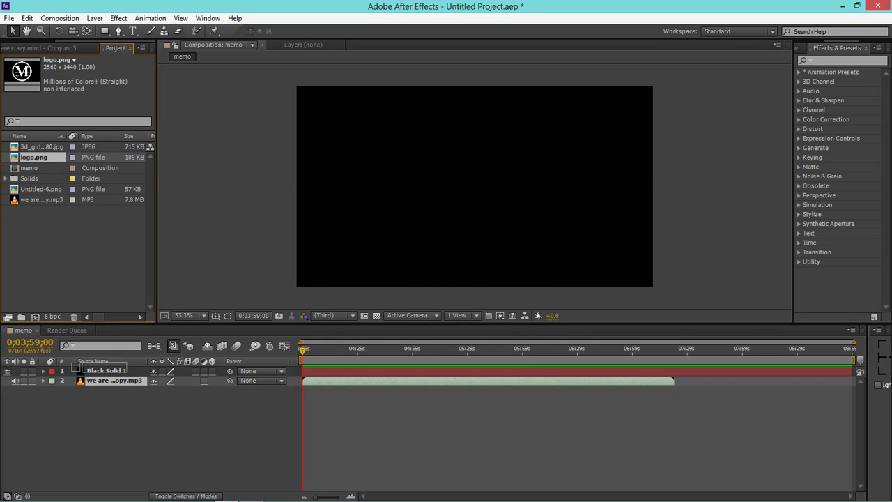
Place logo.png as the top layer and scale it down to about 60%, centred in frame.
drag(78, 368, 79, 369)
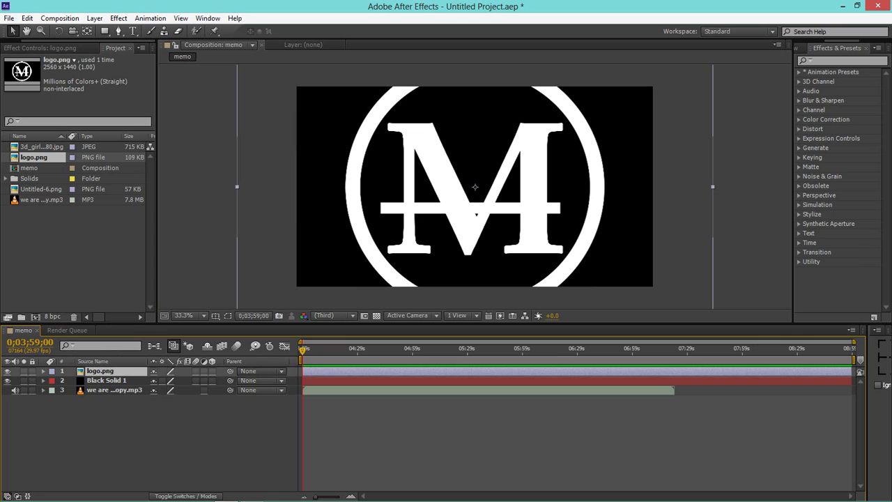
key(F2)
key(comma)
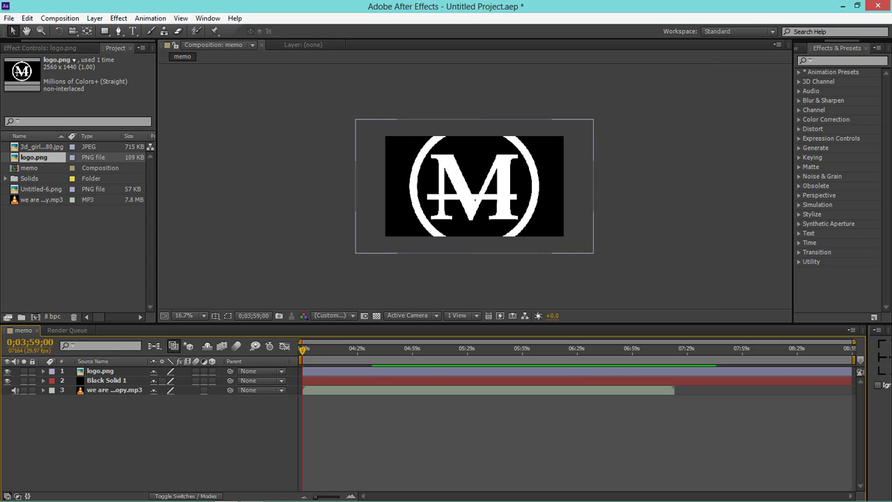
click(474, 186)
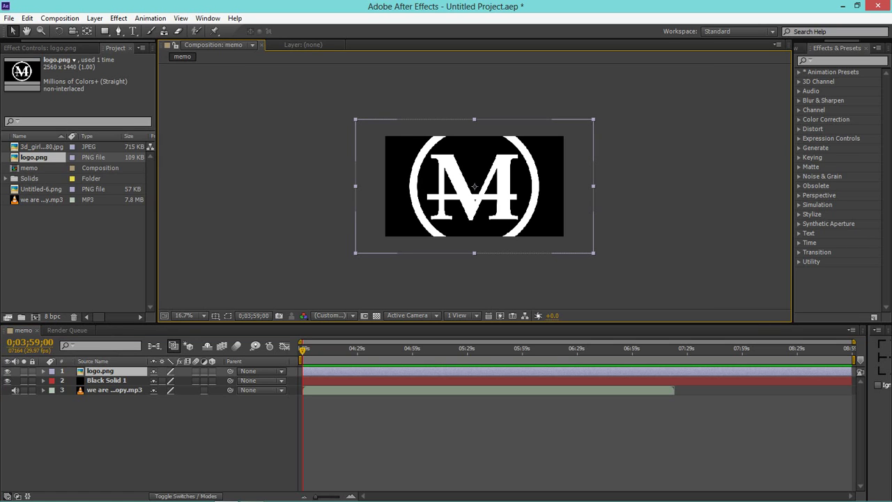
key(shift+alt+KP_Subtract)
key(shift+alt+KP_Subtract)
key(shift+alt+KP_Subtract)
key(shift+alt+KP_Subtract)
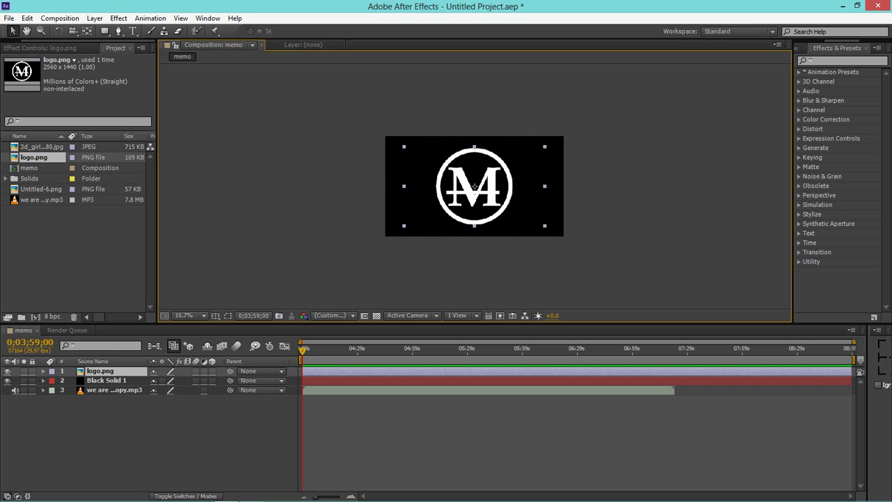
key(Return)
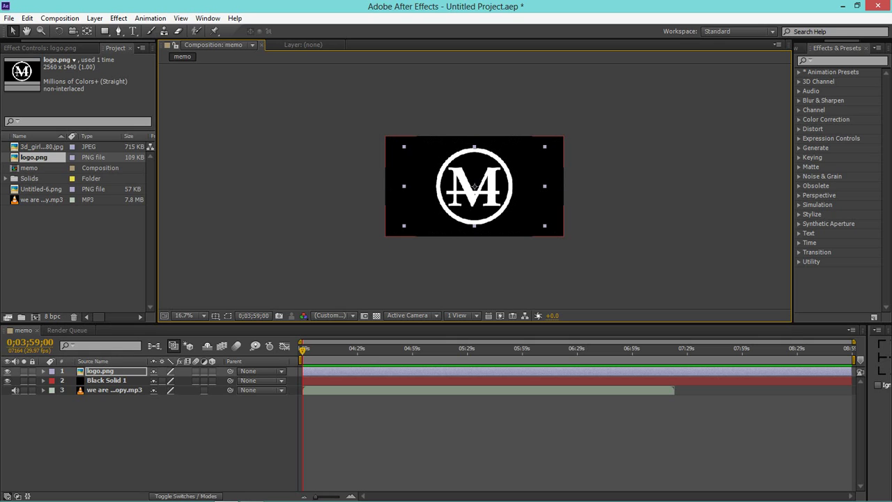
scroll(474, 186, up, 2)
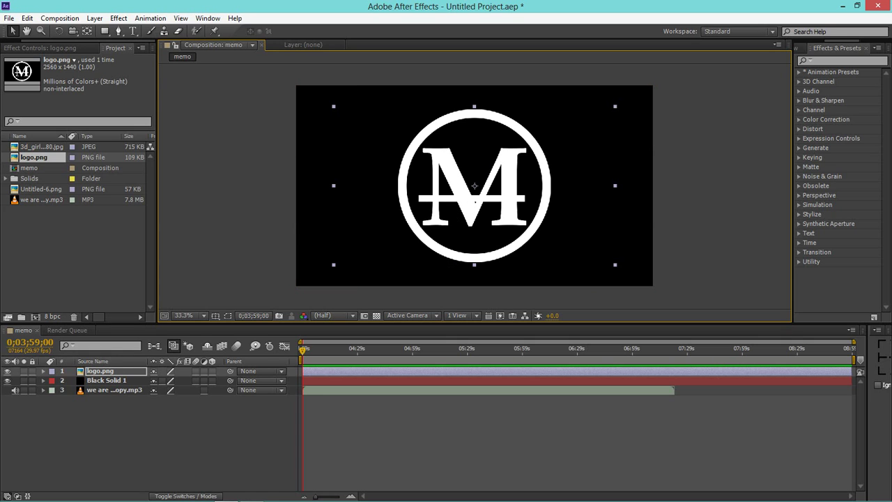
scroll(473, 187, up, 1)
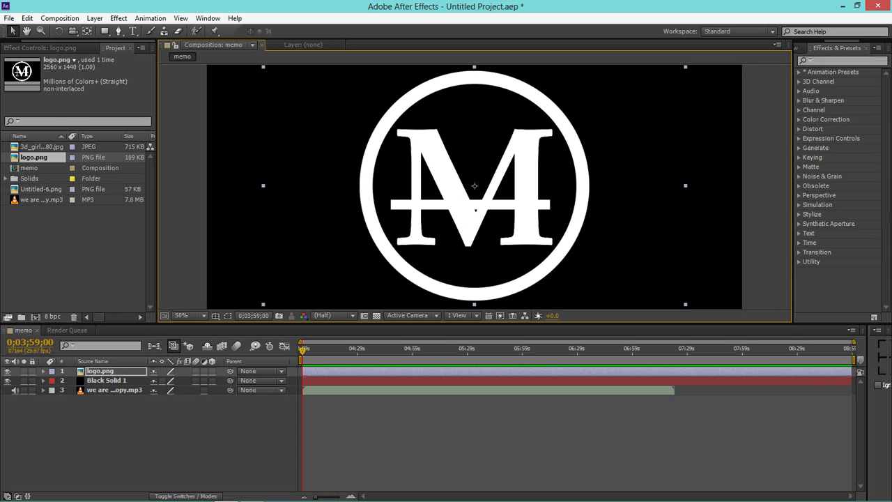
scroll(474, 186, down, 2)
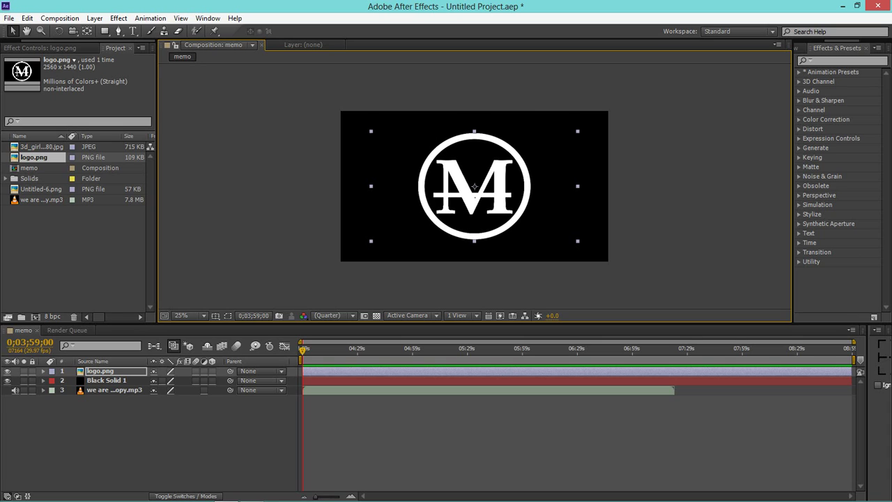
drag(369, 245, 381, 238)
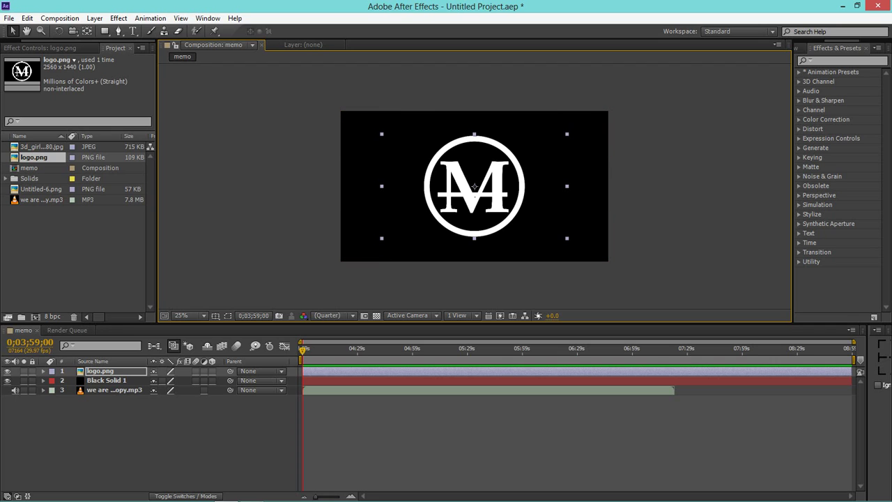
key(F2)
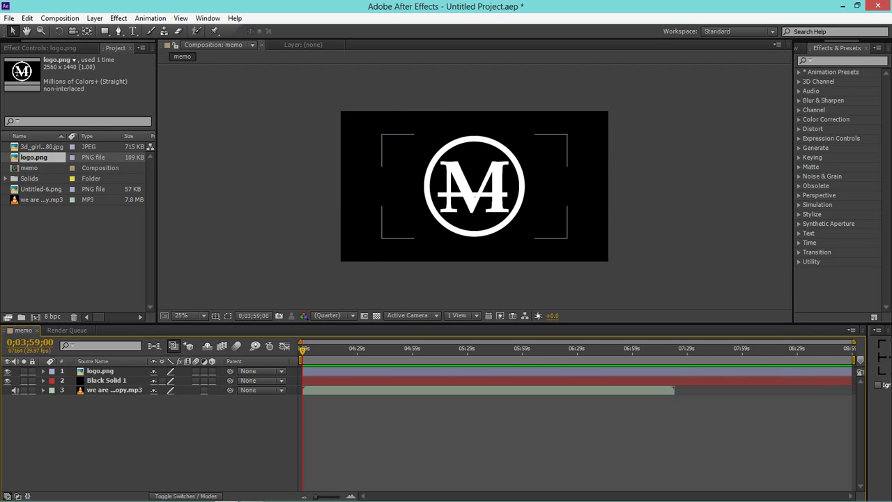
click(114, 390)
Convert the MP3 layer's audio to keyframes, creating an Audio Amplitude layer.
right_click(108, 389)
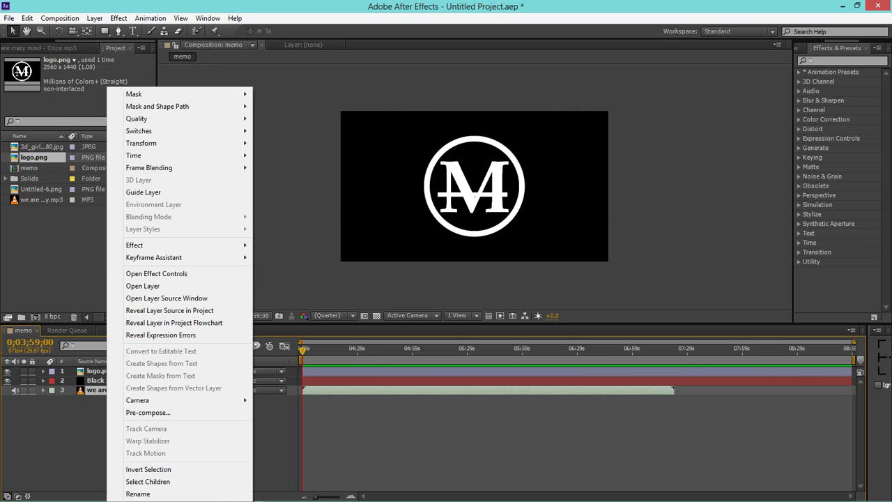
mouse_move(184, 245)
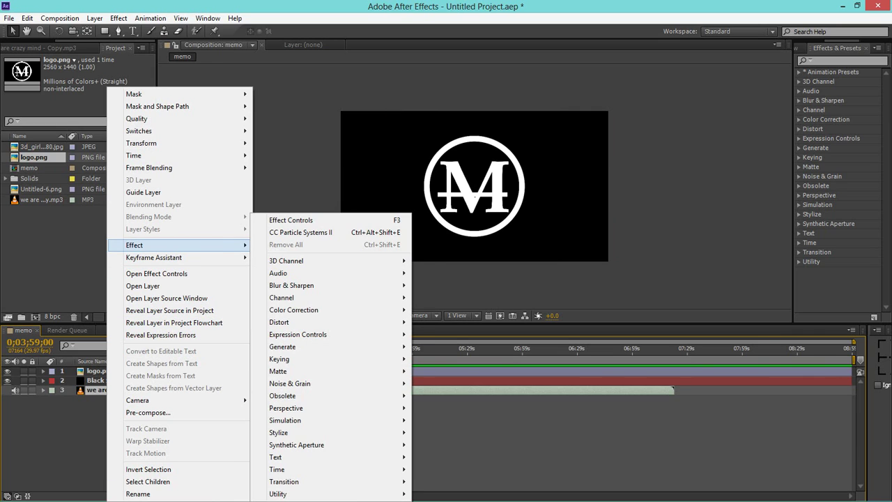
click(299, 257)
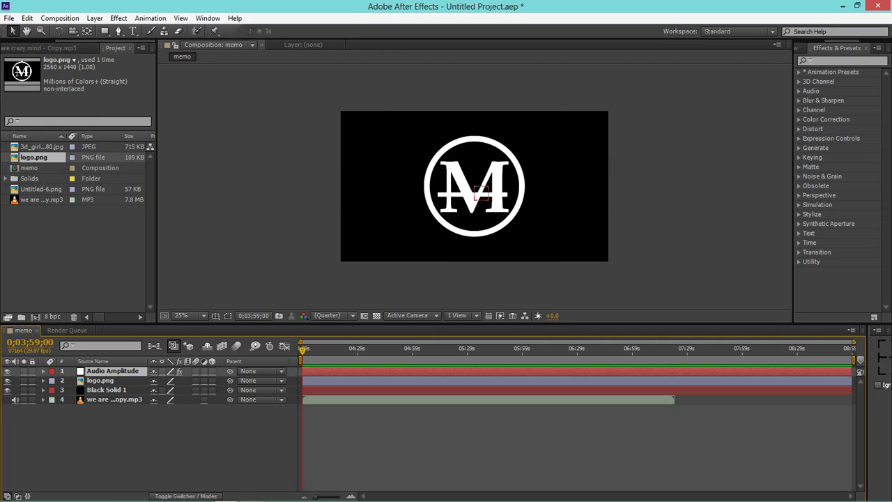
Delete the Left and Right Channel effects, keeping Both Channels with its keyframed Slider.
click(43, 371)
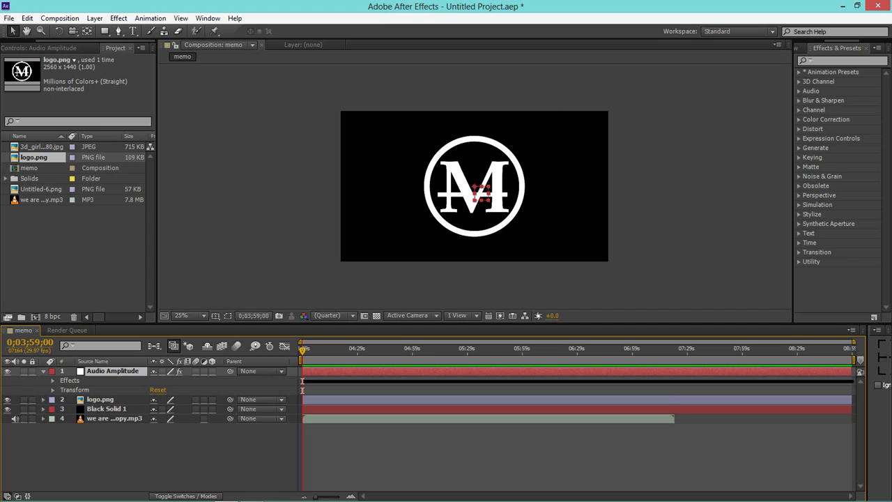
click(70, 379)
click(52, 379)
click(86, 390)
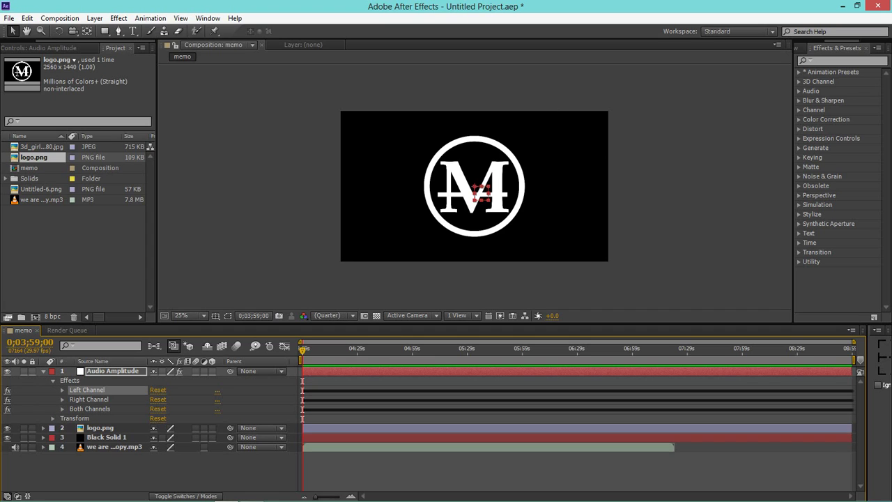
key(Delete)
click(89, 389)
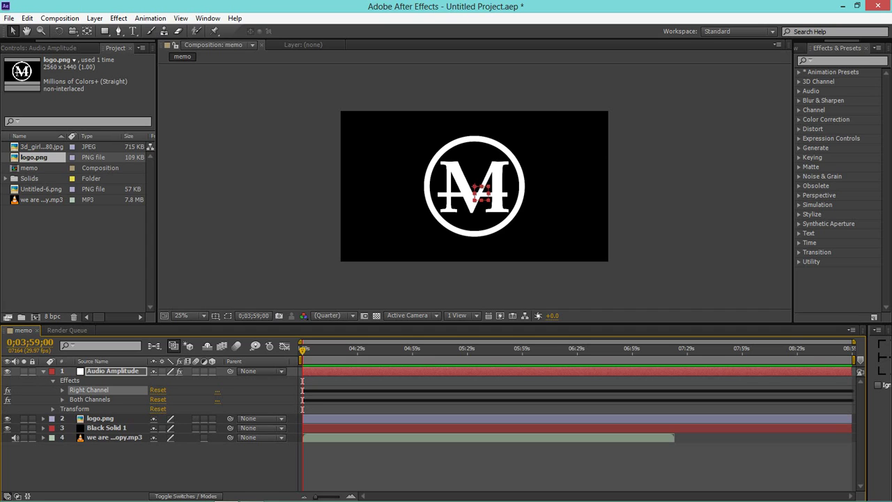
key(Delete)
click(62, 389)
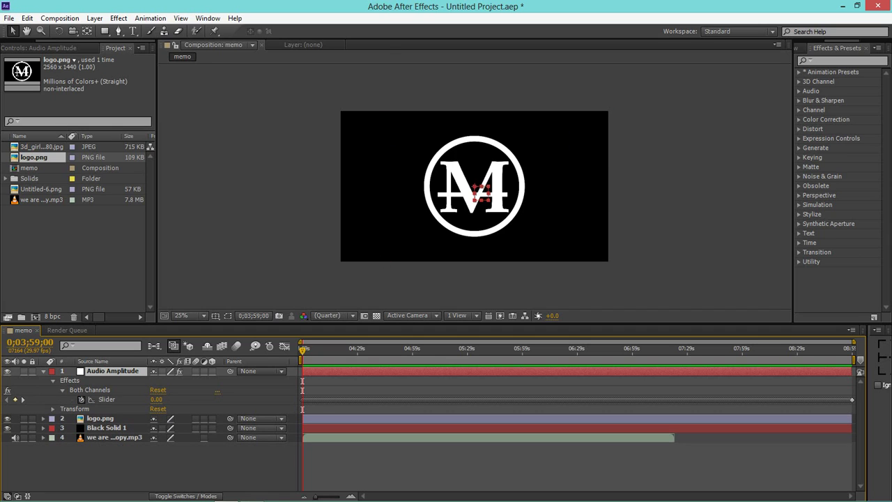
click(106, 399)
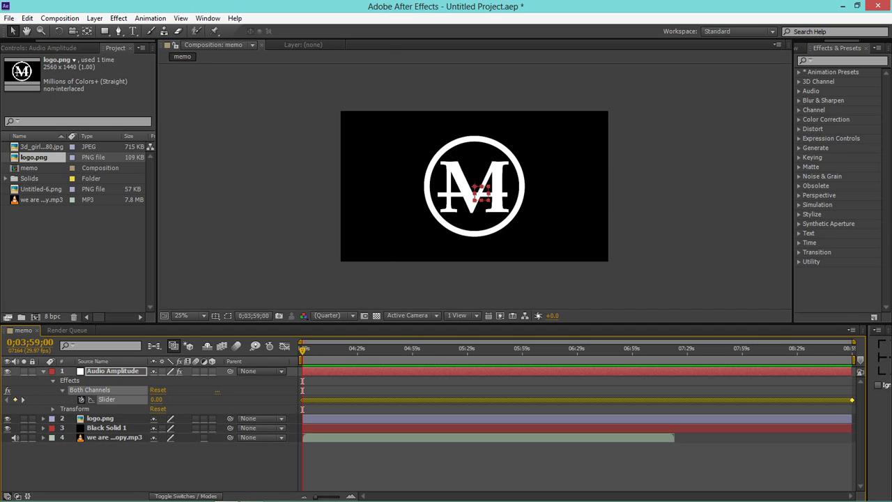
click(284, 345)
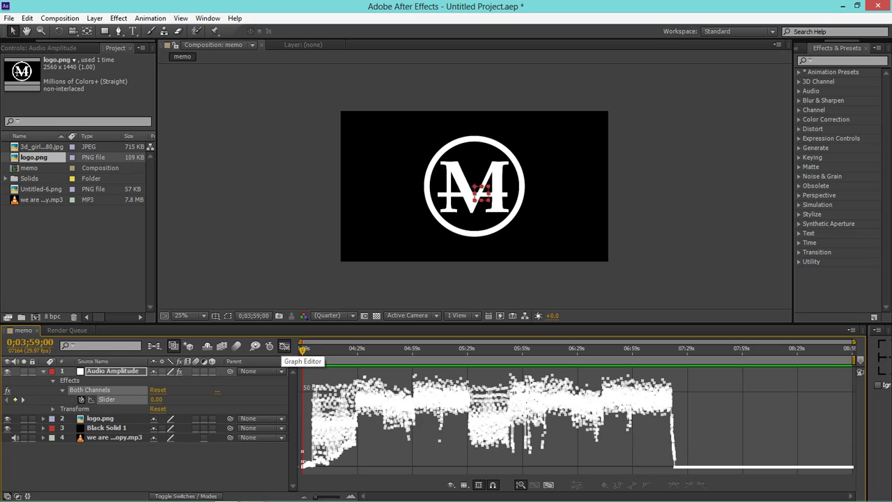
click(285, 345)
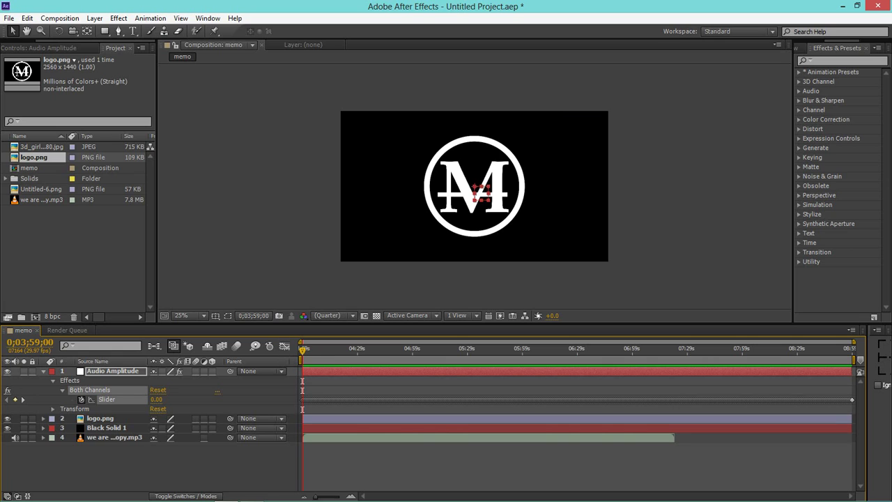
Give the Both Channels Slider the expression linear(value,40,60,90,100).
alt+click(81, 399)
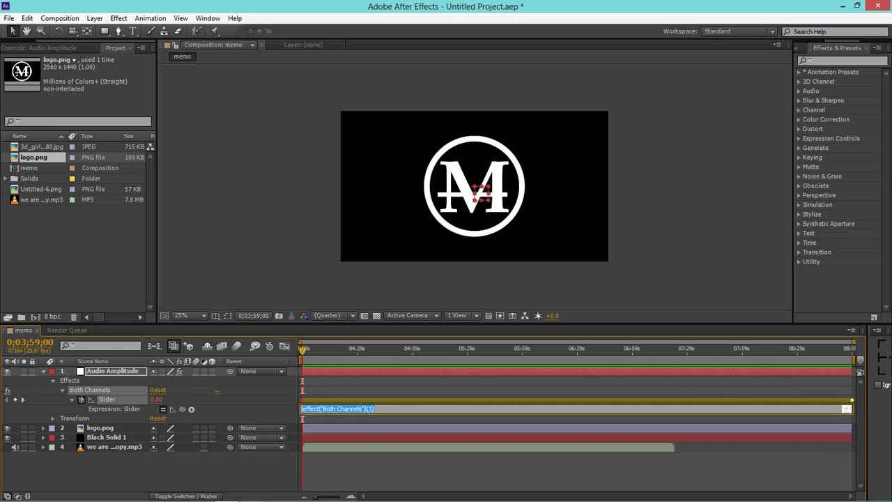
key(BackSpace)
text(lin)
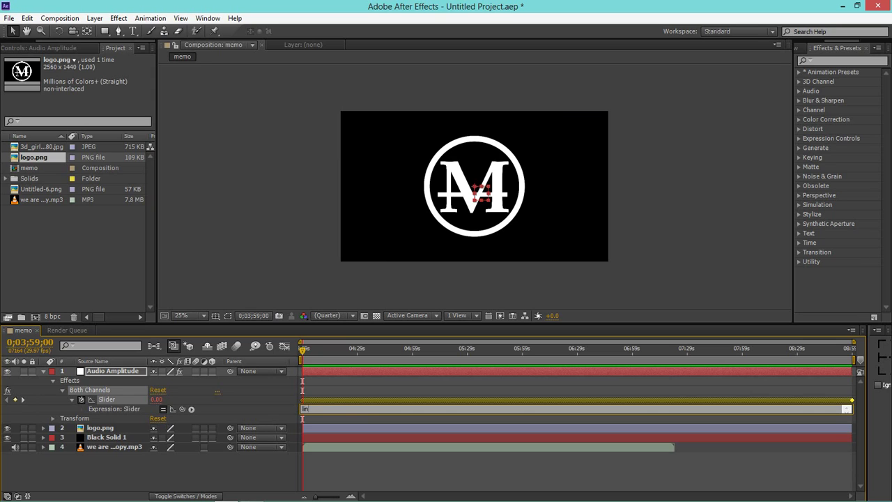
text(ear)
text((v)
text(alue)
text(,)
text(40,)
text(60,)
text(90,2)
key(BackSpace)
text(10)
text(0)
text())
key(KP_Enter)
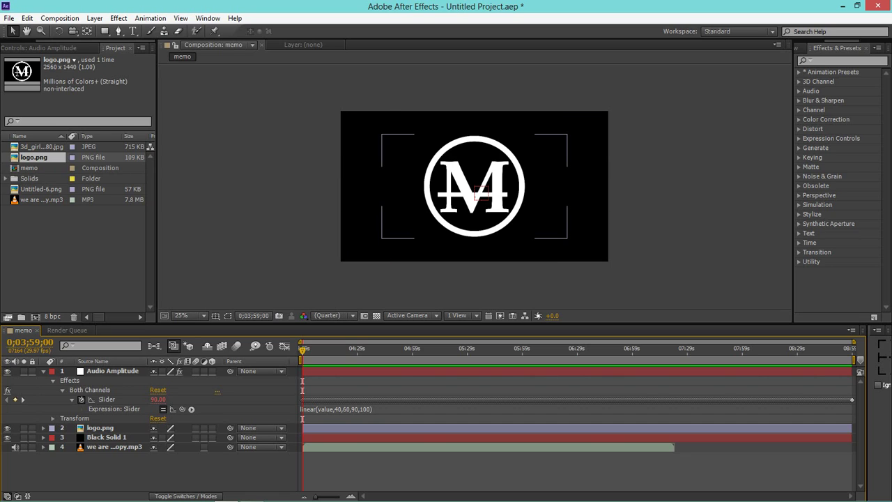
click(43, 427)
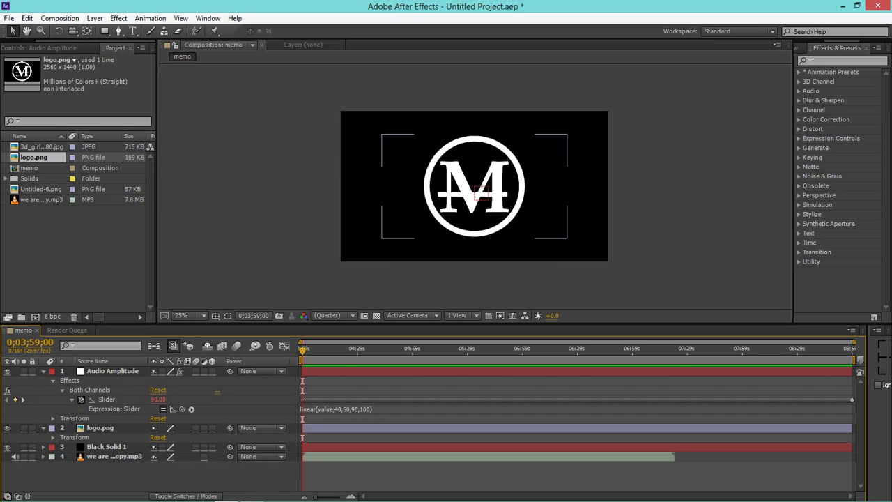
click(43, 427)
click(100, 427)
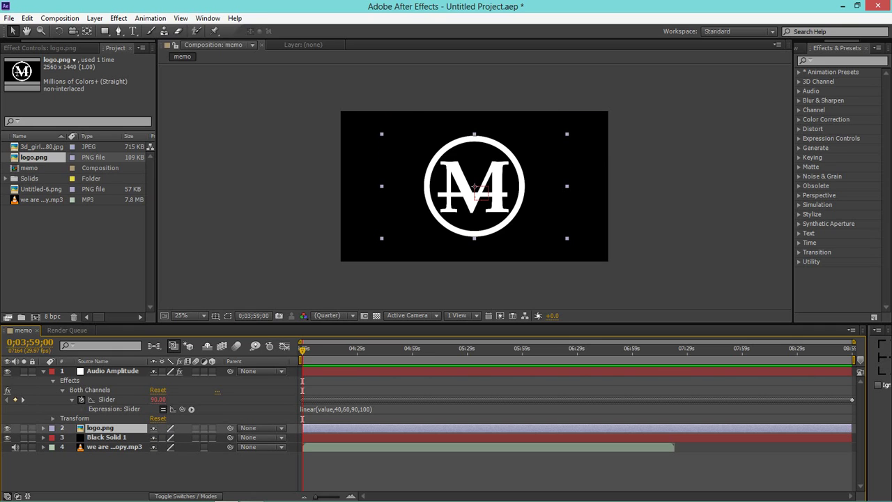
right_click(120, 428)
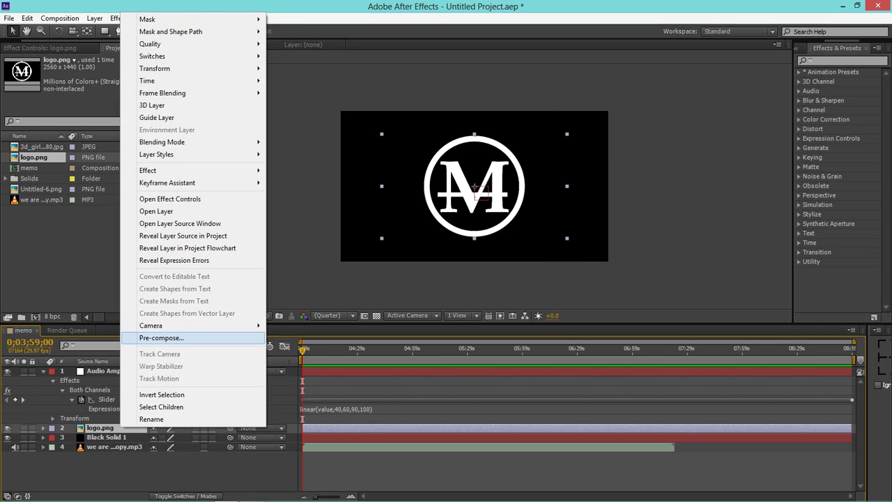
Pre-compose logo.png into logo.png Comp 1 and pick-whip its Scale expression to the amplitude Slider.
click(139, 336)
key(Return)
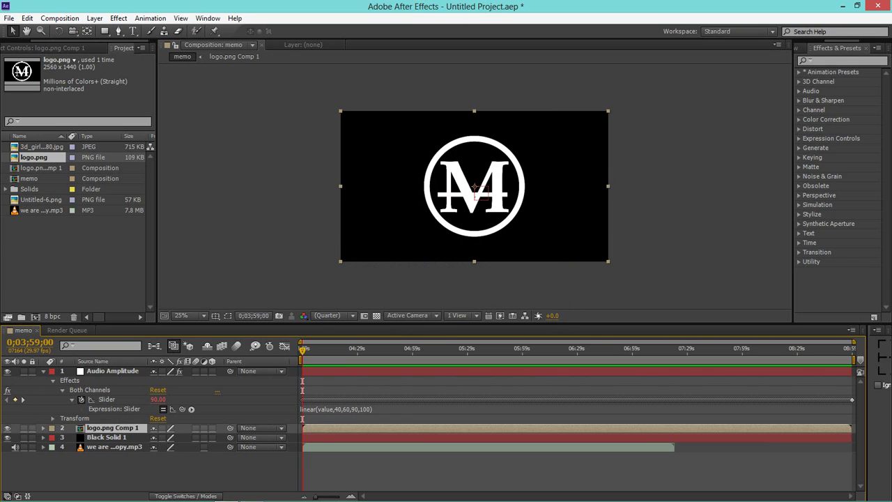
click(43, 428)
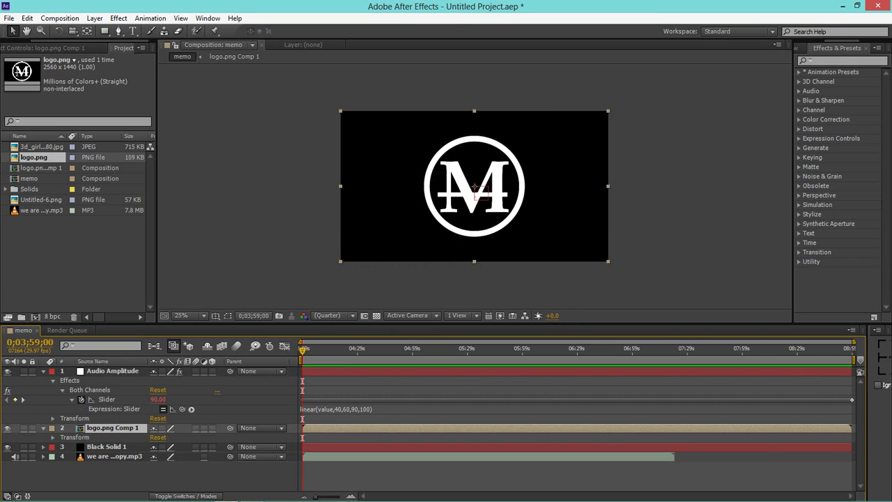
key(s)
alt+click(71, 437)
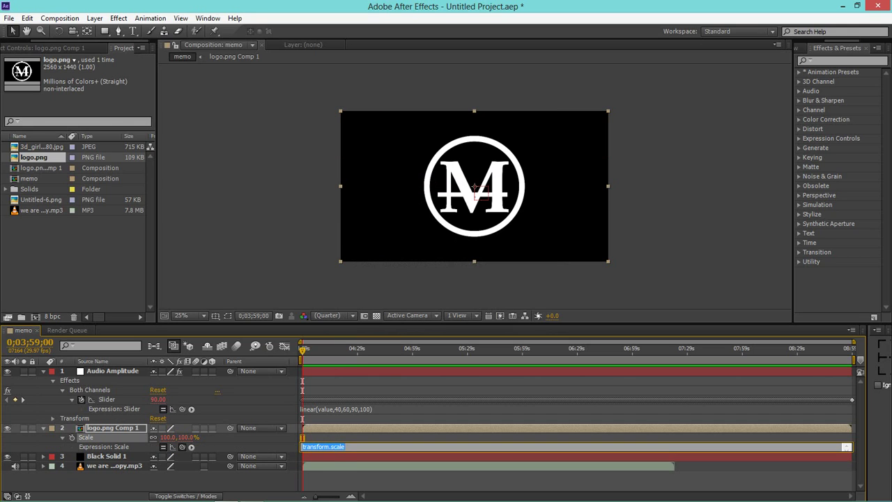
drag(182, 446, 112, 401)
key(KP_Enter)
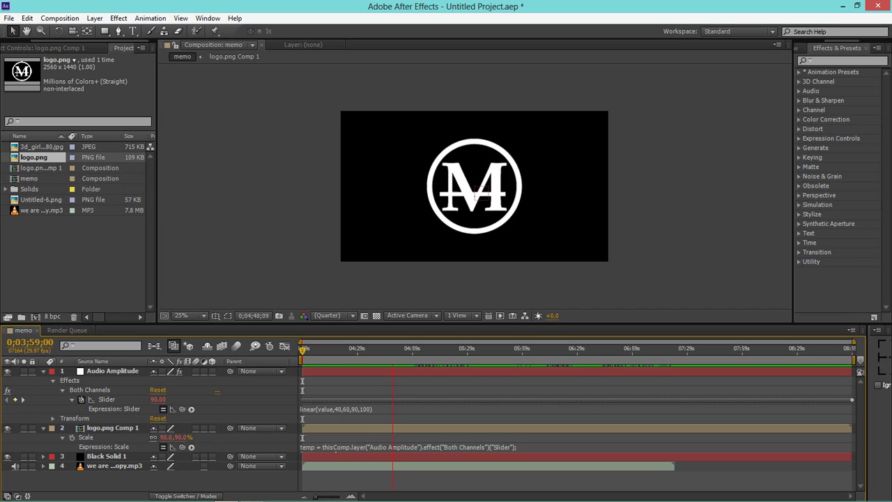
Try nudging the logo comp to the right, then undo the move.
mouse_move(1, 500)
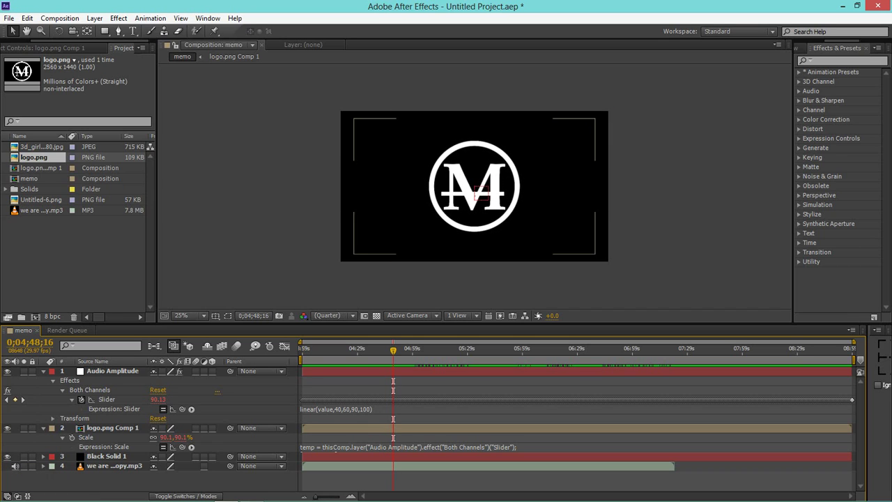
click(485, 251)
drag(485, 251, 493, 251)
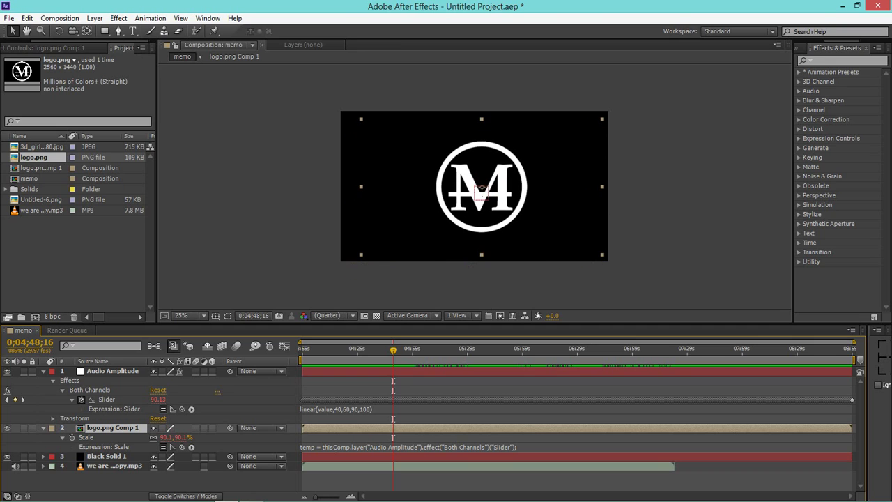
key(ctrl+z)
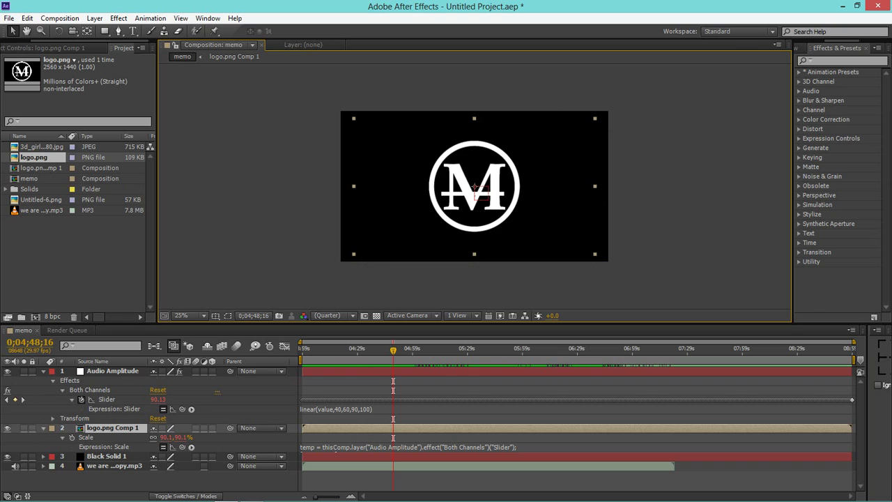
Turn on Title/Action Safe guides and shift the logo up slightly to centre it.
click(215, 315)
click(253, 328)
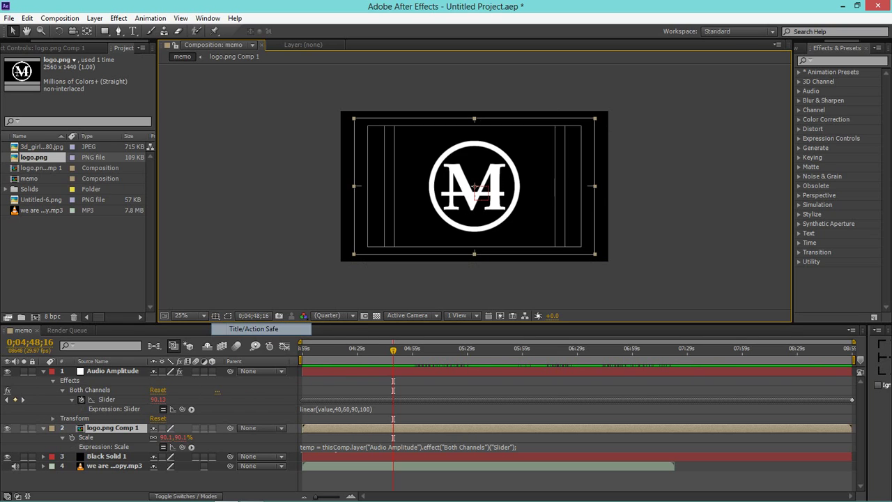
key(period)
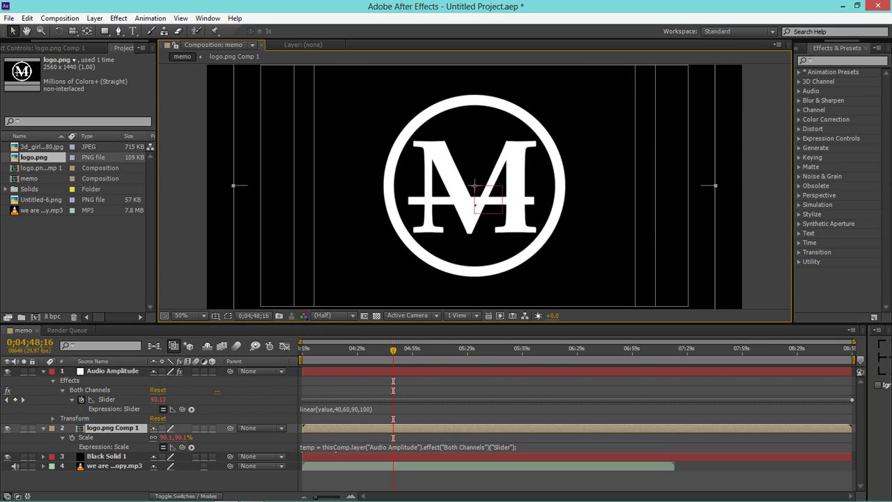
key(comma)
key(period)
key(period)
key(period)
key(period)
key(period)
key(period)
key(period)
key(period)
key(comma)
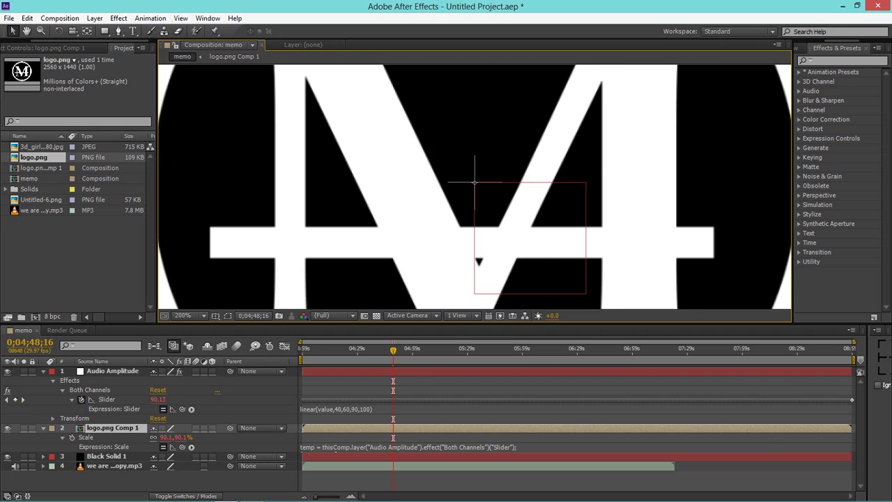
key(comma)
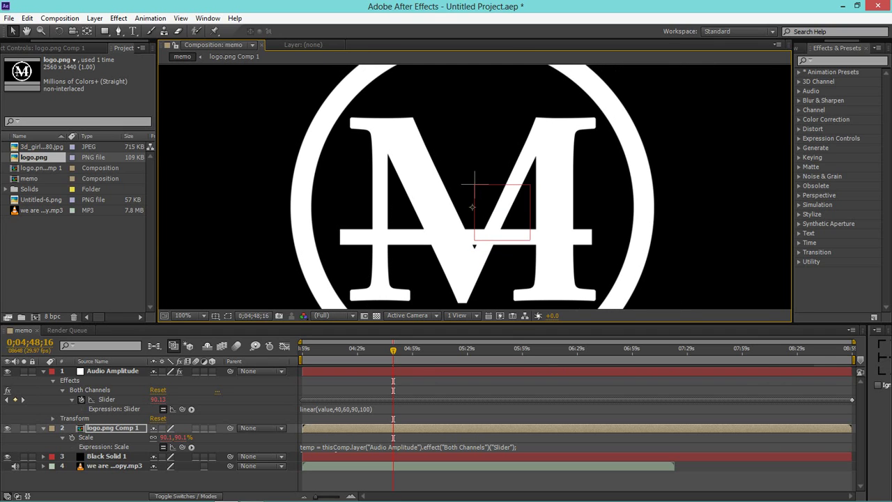
drag(472, 207, 474, 185)
key(comma)
key(comma)
key(comma)
key(period)
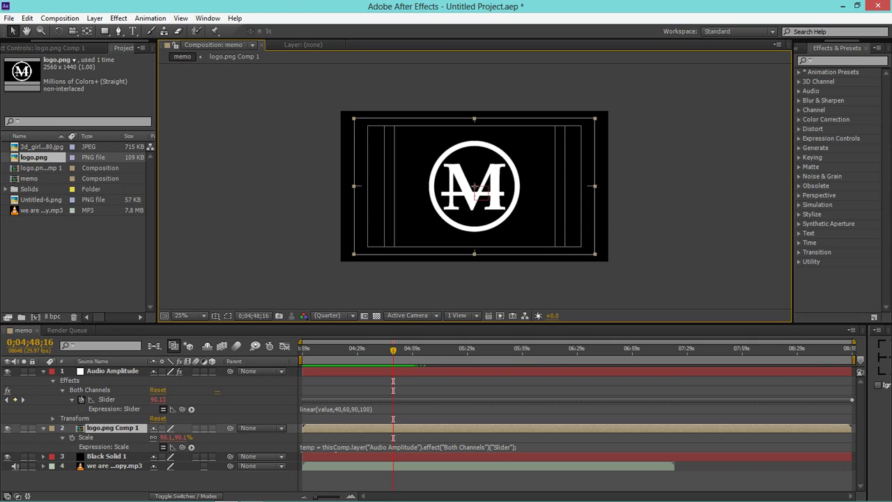
key(comma)
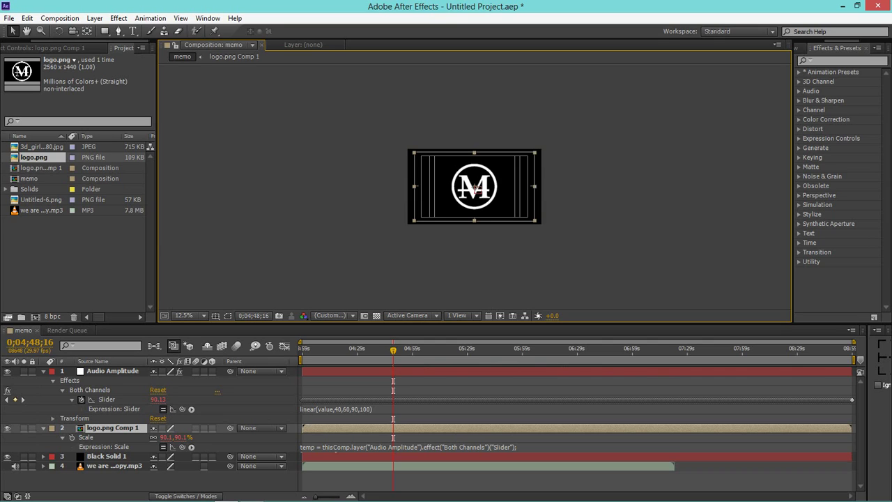
Lock the Audio Amplitude, logo.png Comp 1 and music track layers.
key(e)
key(e)
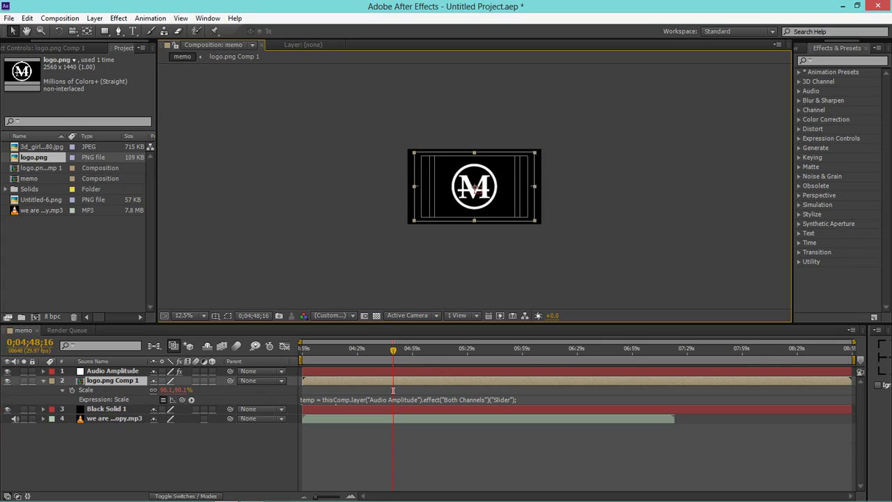
key(ctrl+l)
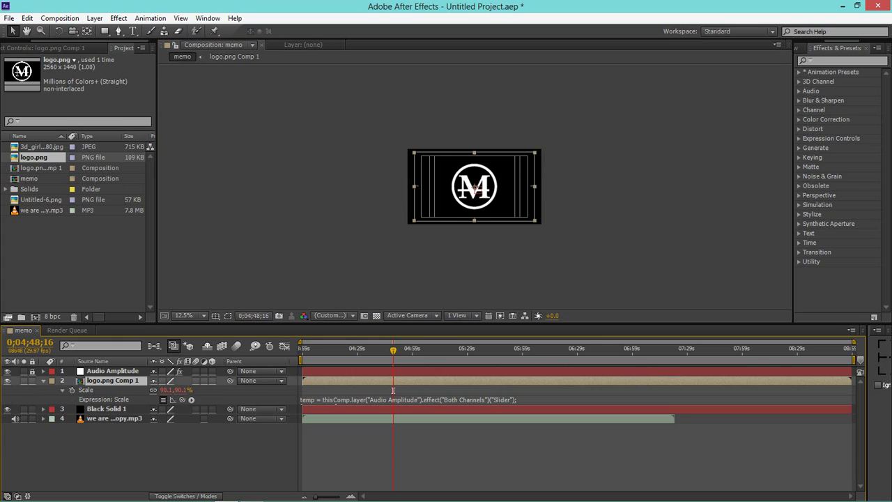
key(ctrl+l)
key(e)
key(e)
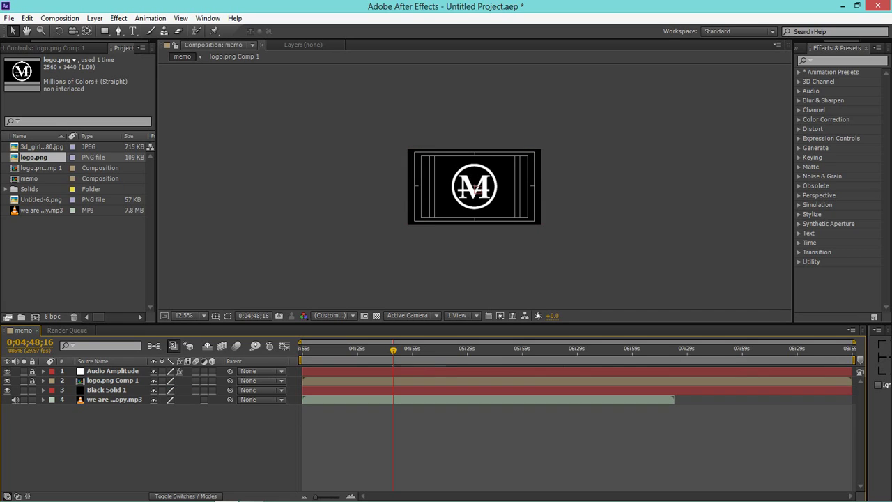
key(ctrl+l)
Add Untitled-6.png to memo and bring it to the top of the layer stack.
click(76, 265)
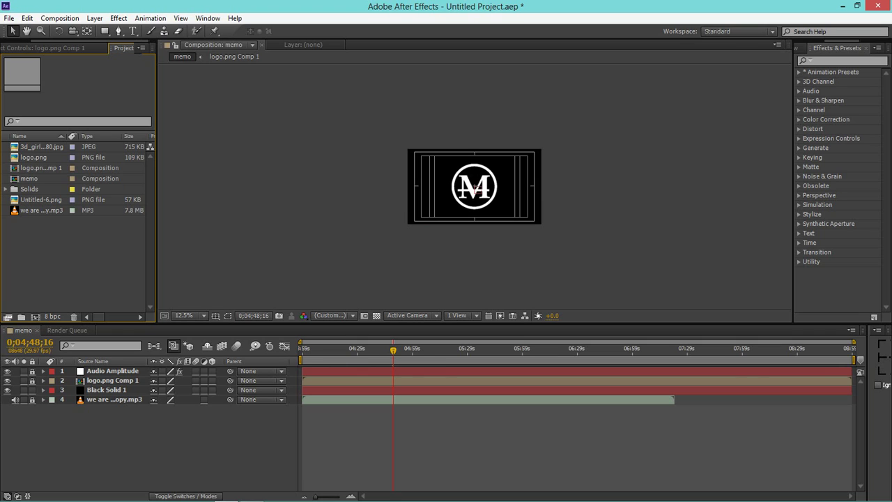
click(40, 199)
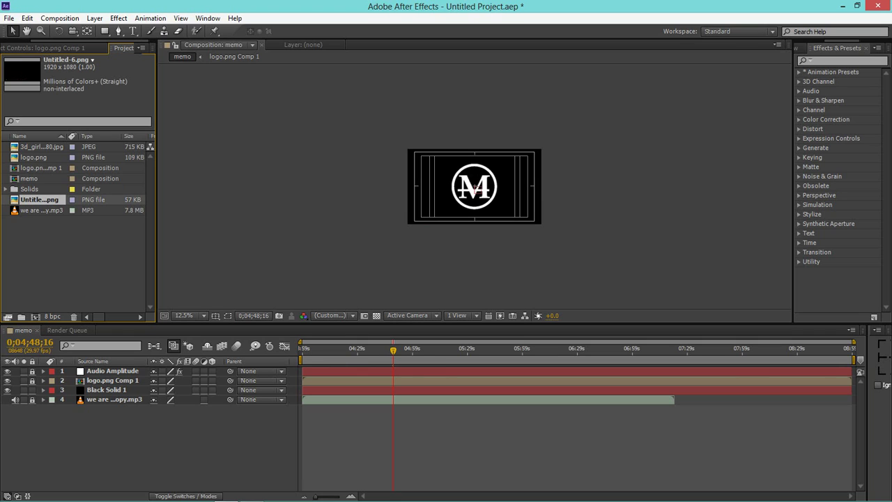
drag(40, 199, 46, 415)
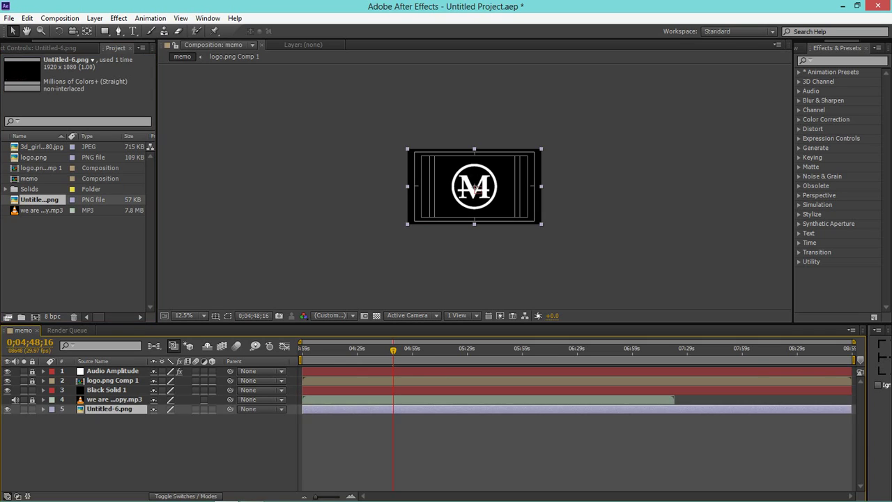
click(106, 389)
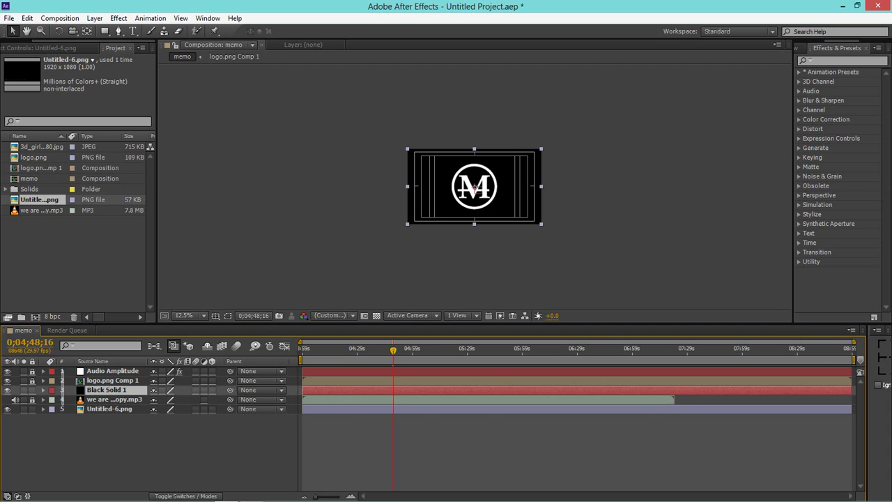
click(139, 446)
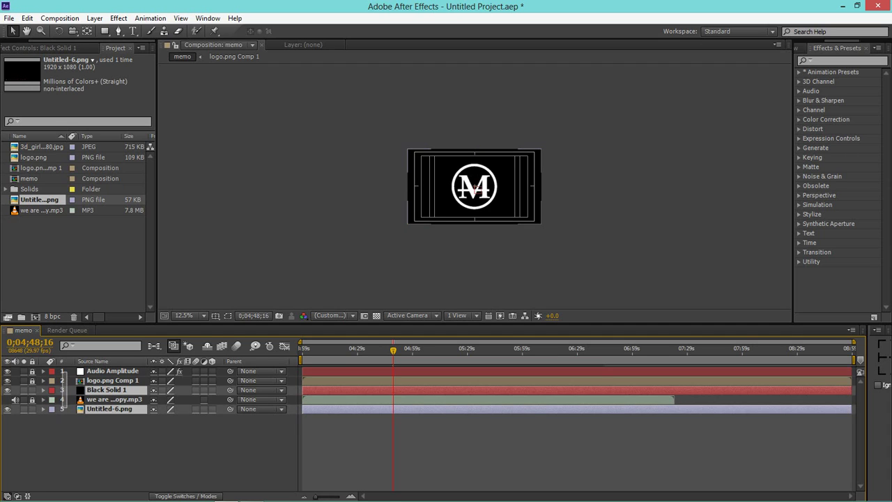
click(50, 409)
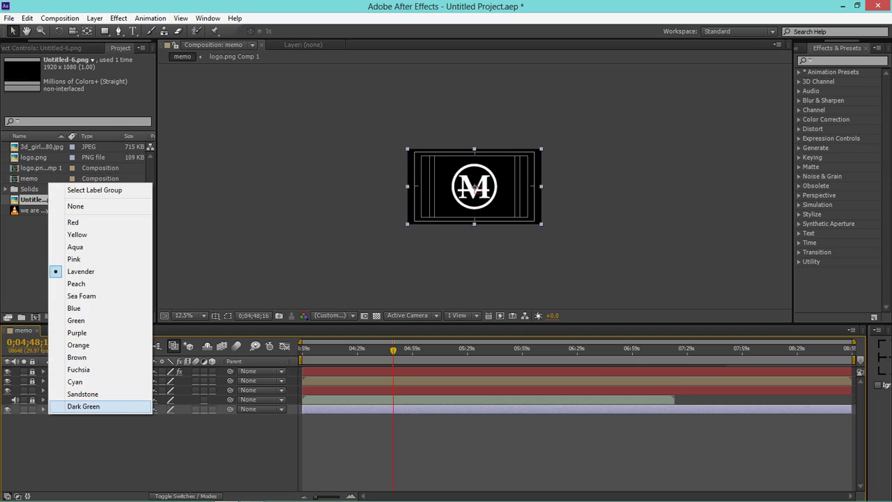
key(Escape)
click(50, 409)
key(Escape)
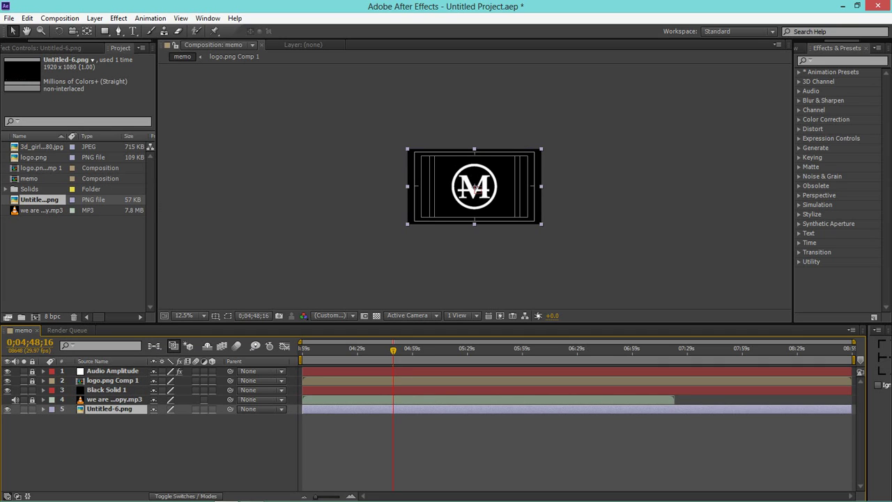
key(ctrl+shift+bracketright)
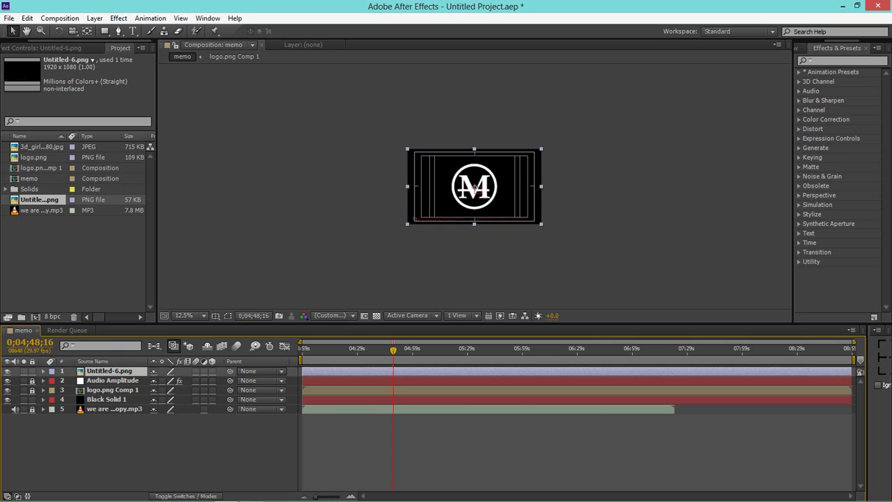
Hide the title/action safe guides and set the view magnification to Fit up to 100%.
click(215, 315)
click(247, 325)
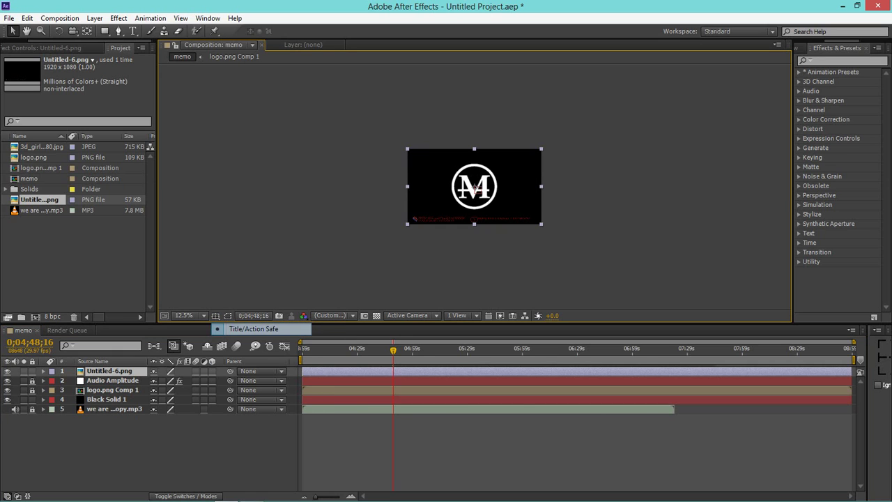
key(period)
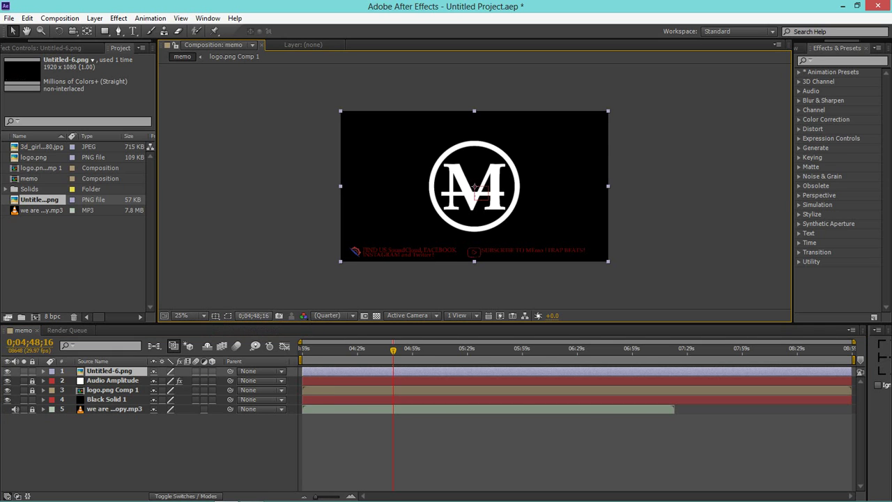
key(period)
key(comma)
key(period)
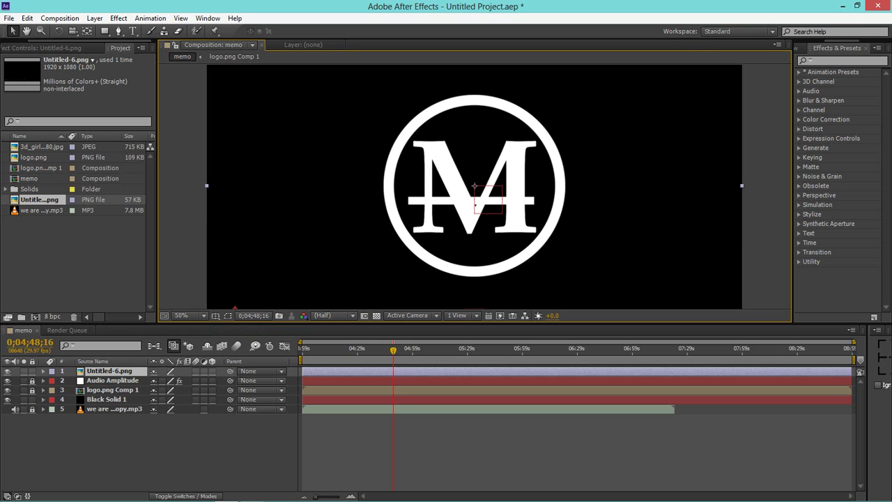
click(181, 315)
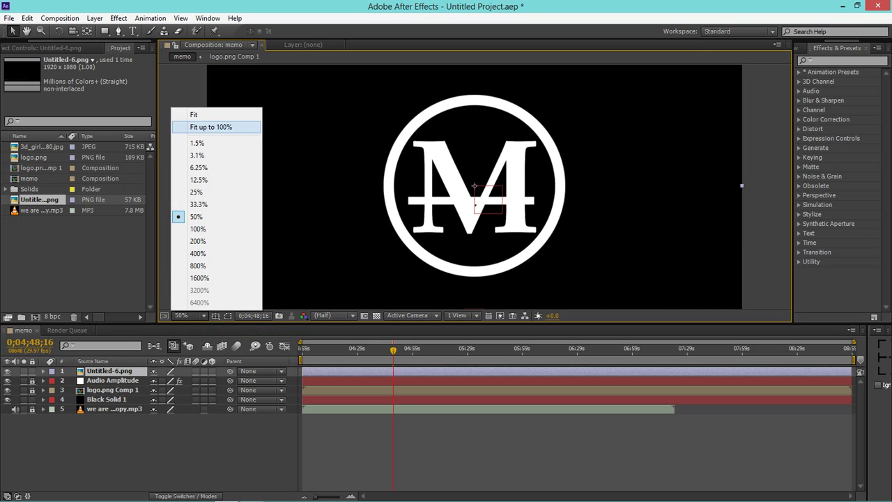
click(209, 127)
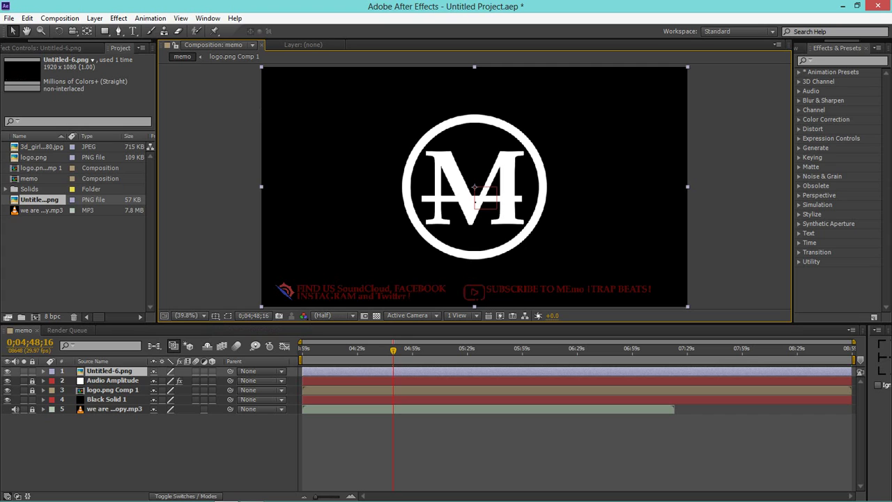
Fit the Untitled-6.png overlay exactly to the composition frame with Ctrl+Alt+F.
key(alt+KP_Subtract)
key(alt+KP_Subtract)
key(alt+KP_Subtract)
key(alt+KP_Subtract)
key(alt+KP_Subtract)
key(alt+KP_Subtract)
key(alt+KP_Subtract)
key(alt+KP_Subtract)
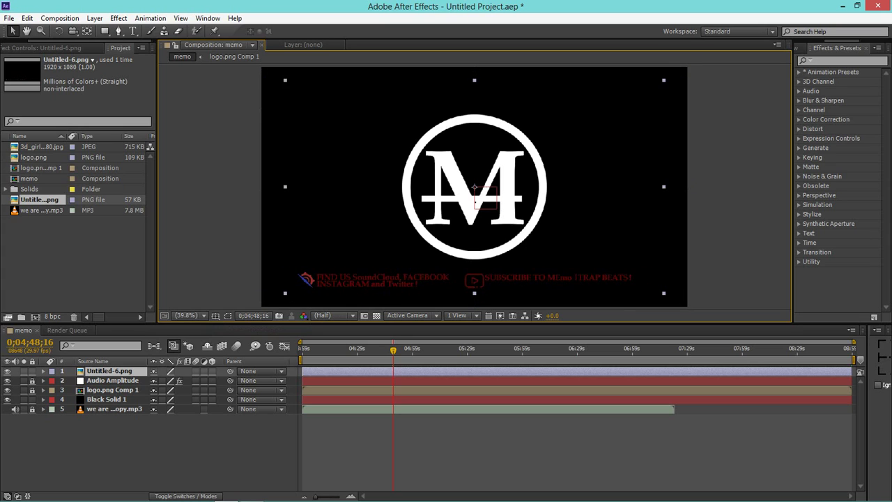
key(alt+KP_Subtract)
key(alt+KP_Subtract)
key(alt+KP_Subtract)
key(alt+KP_Subtract)
key(alt+KP_Subtract)
key(alt+KP_Subtract)
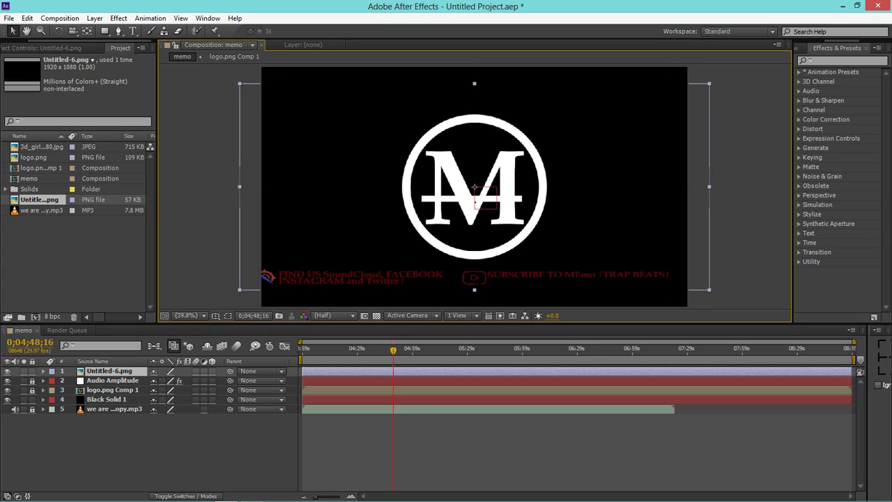
key(alt+KP_Subtract)
key(alt+KP_Subtract)
key(alt+KP_Add)
key(alt+KP_Add)
key(alt+KP_Add)
key(alt+KP_Add)
key(alt+KP_Add)
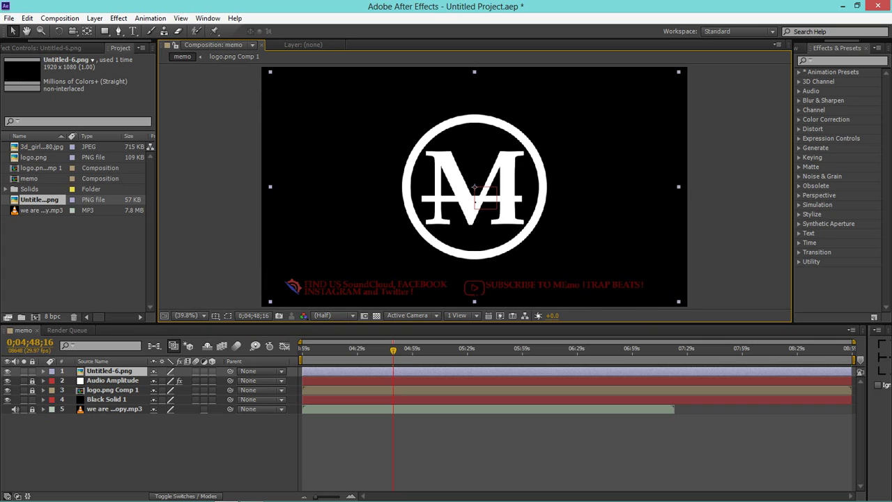
key(alt+KP_Add)
key(alt+KP_Add)
key(alt+KP_Add)
key(alt+KP_Add)
key(alt+KP_Add)
key(alt+KP_Add)
key(alt+KP_Add)
key(alt+KP_Add)
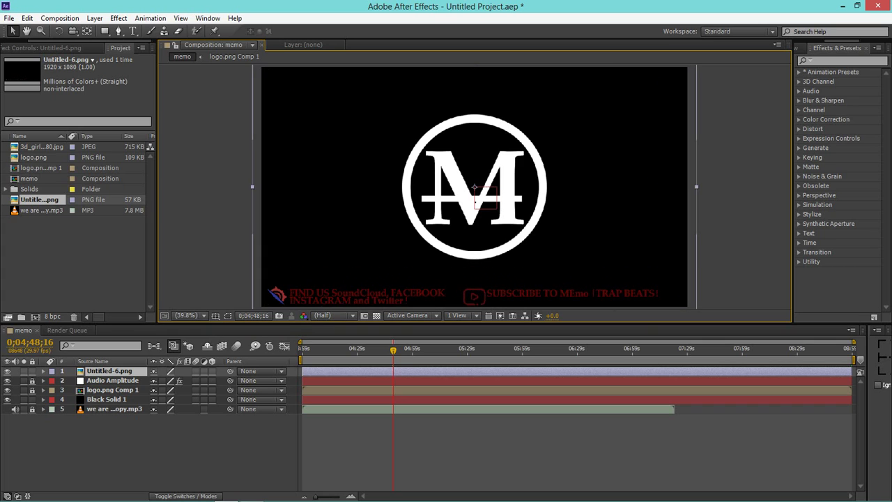
key(alt+KP_Add)
key(alt+KP_Add)
key(alt+KP_Add)
key(Return)
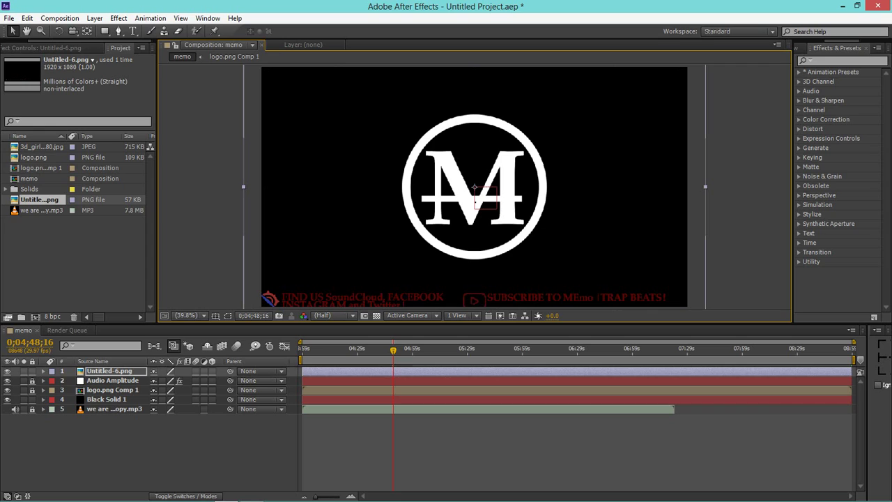
key(ctrl+alt+f)
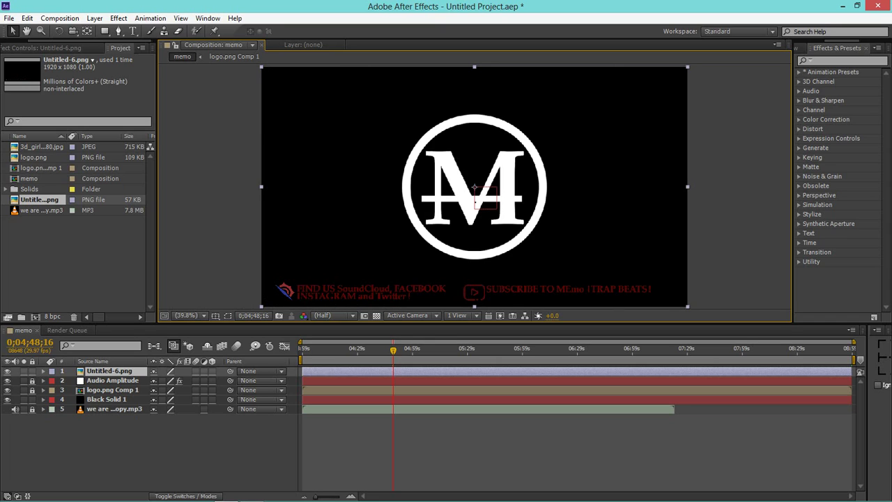
drag(687, 186, 717, 186)
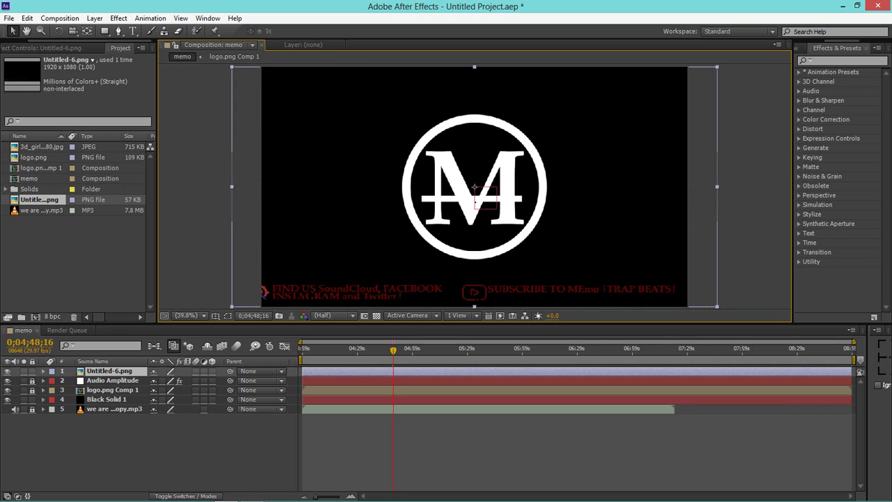
key(ctrl+z)
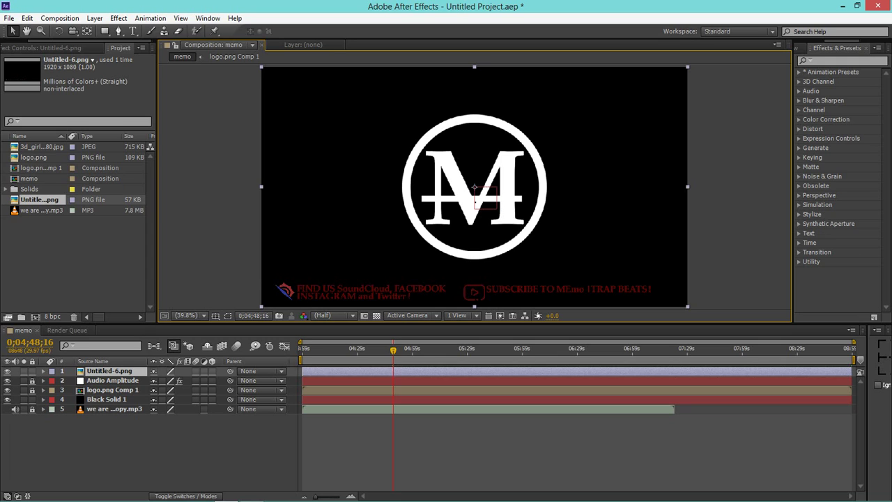
key(F2)
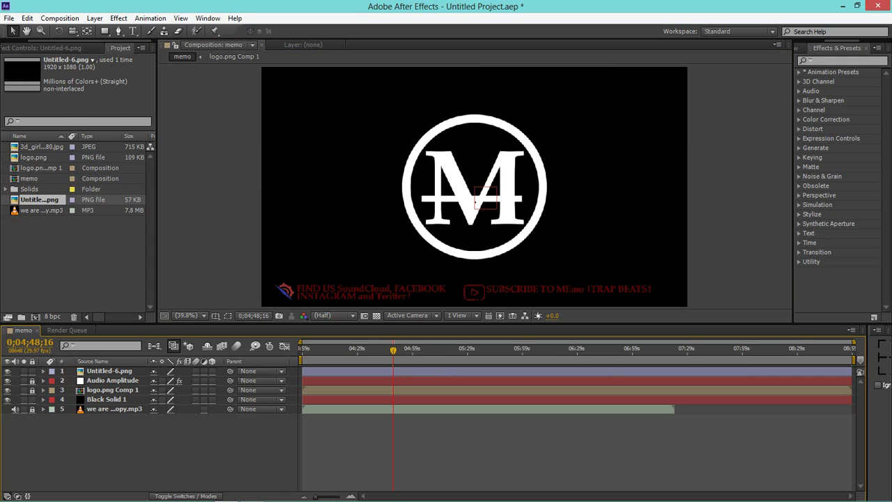
Add the 3d_girl portrait wallpaper into the layer stack and preview the composition with audio.
click(41, 146)
drag(41, 146, 115, 394)
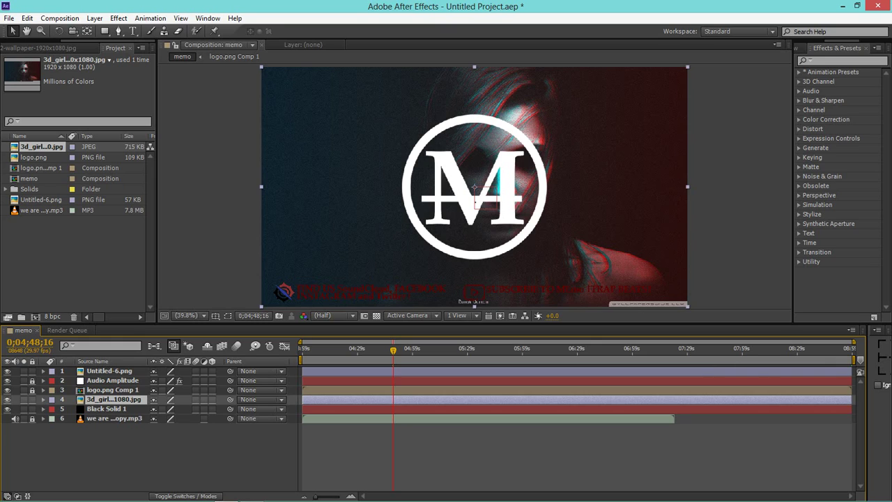
key(space)
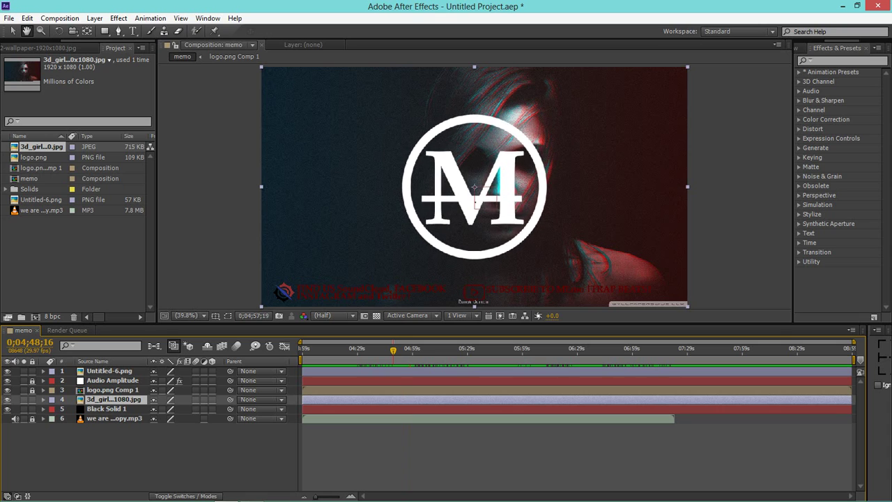
key(space)
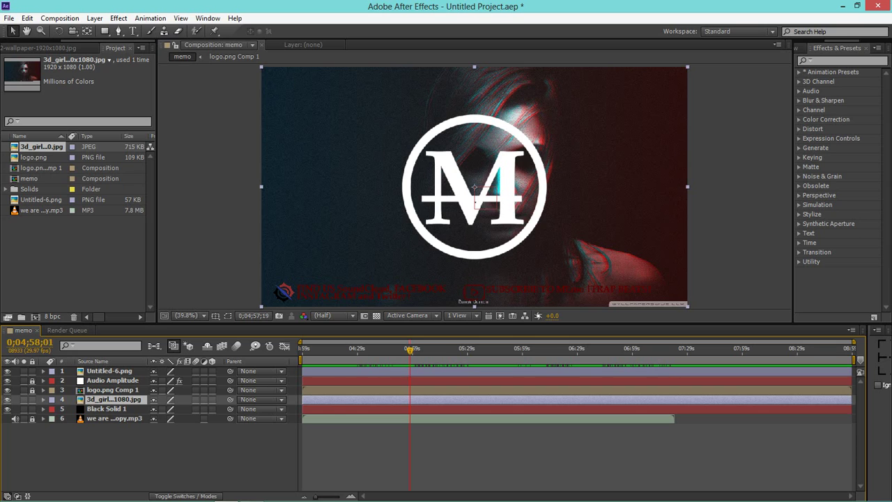
Return to the start of the comp and bring up the layer menu for Black Solid 1.
key(Home)
drag(302, 348, 632, 349)
key(Home)
key(F2)
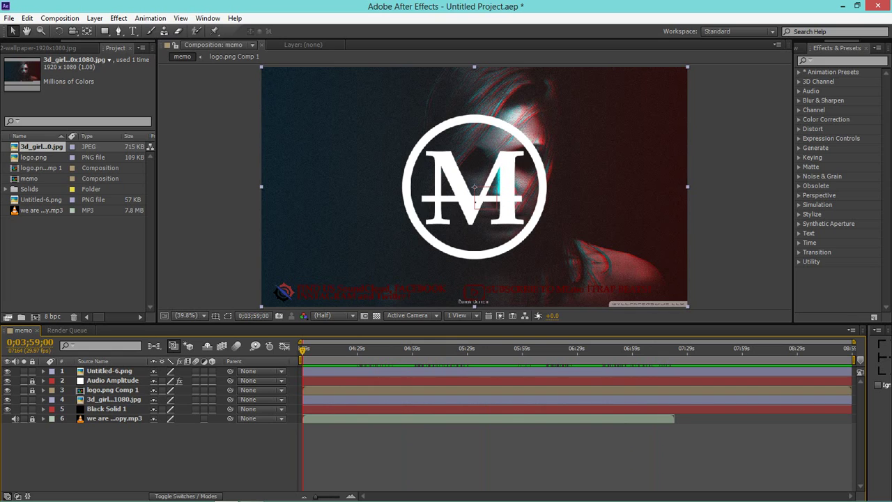
right_click(105, 408)
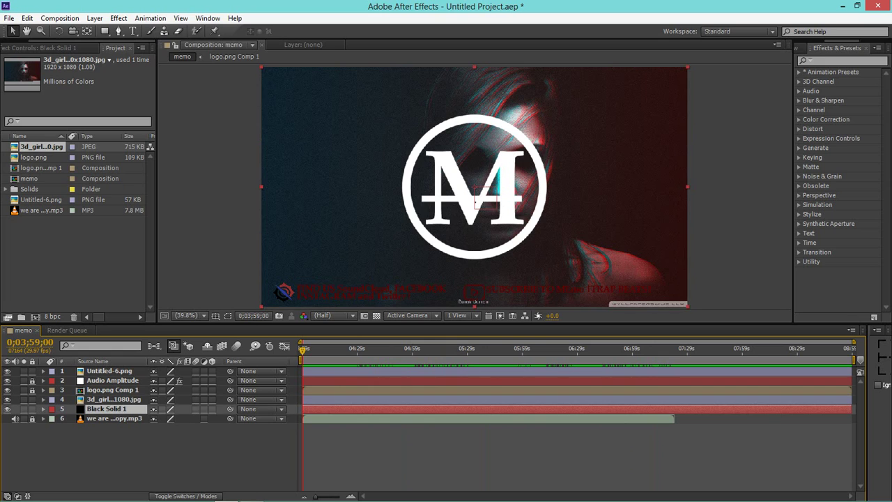
Apply Generate > Audio Spectrum to Black Solid 1 and move that layer to the top of the stack.
mouse_move(139, 245)
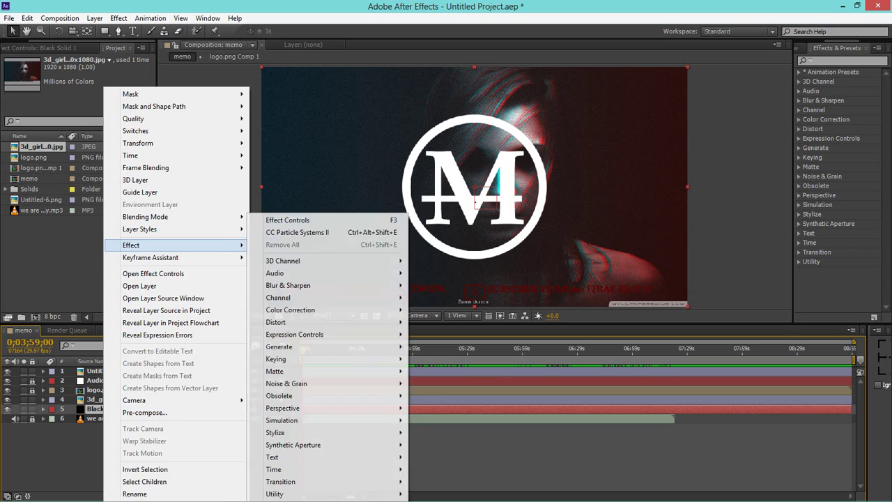
mouse_move(293, 272)
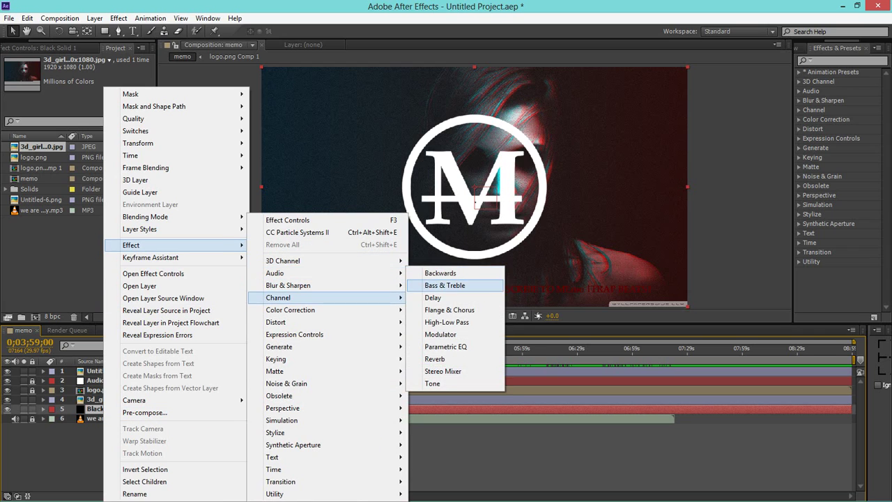
mouse_move(293, 359)
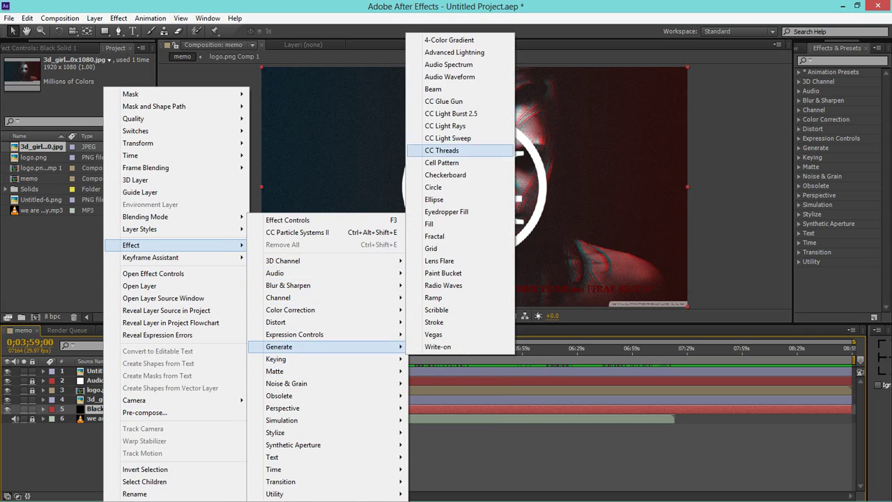
click(448, 64)
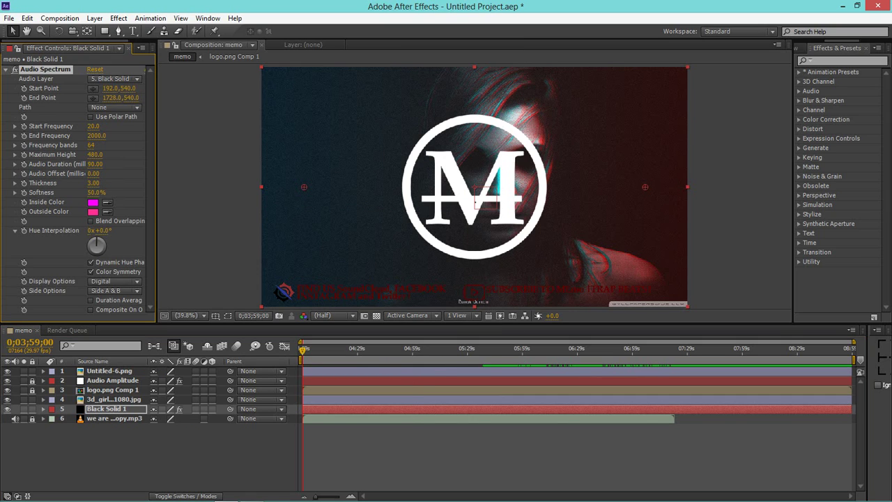
drag(474, 324, 474, 371)
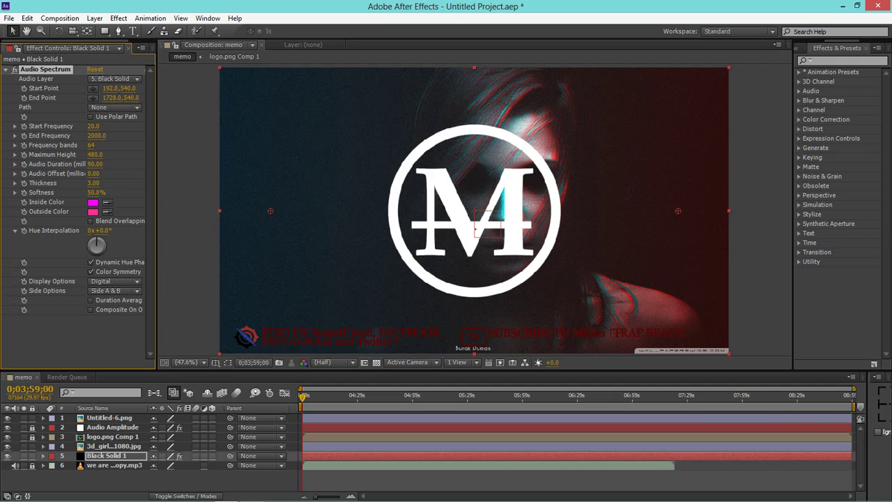
key(Return)
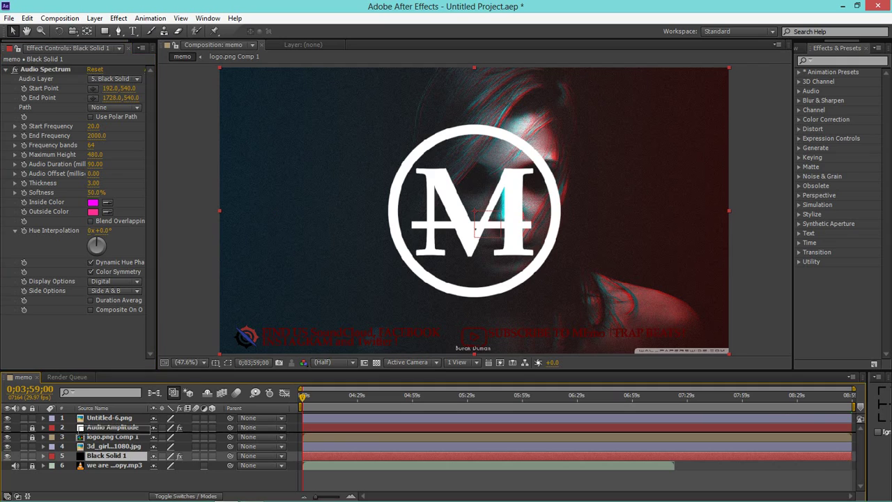
key(ctrl+shift+bracketright)
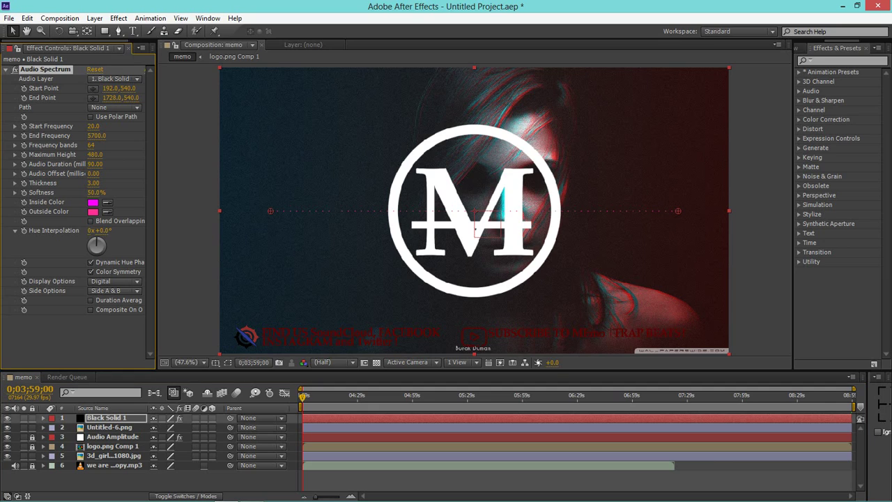
Raise Frequency bands to 753 and use the we are crazy mind - Copy.mp3 layer as audio source.
drag(91, 145, 149, 145)
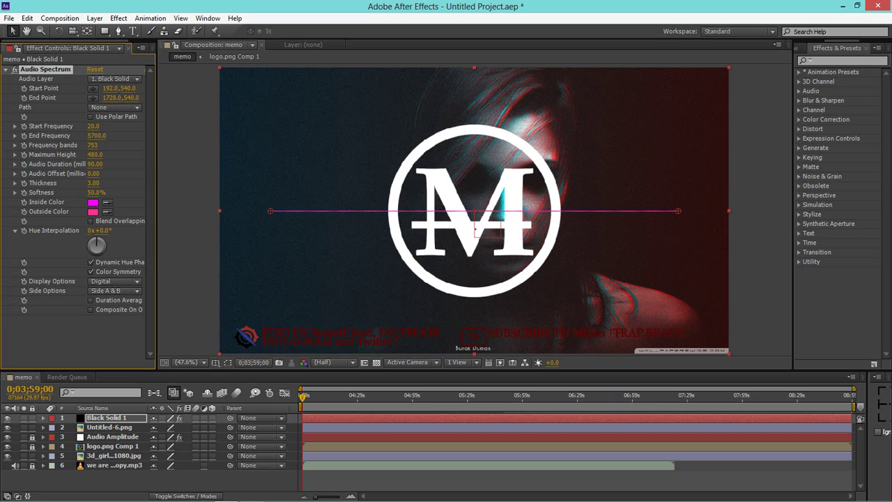
click(115, 78)
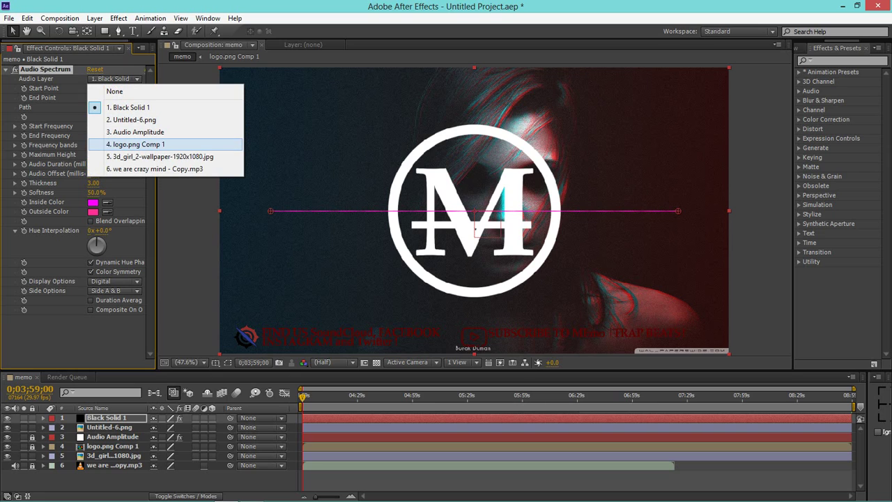
click(154, 168)
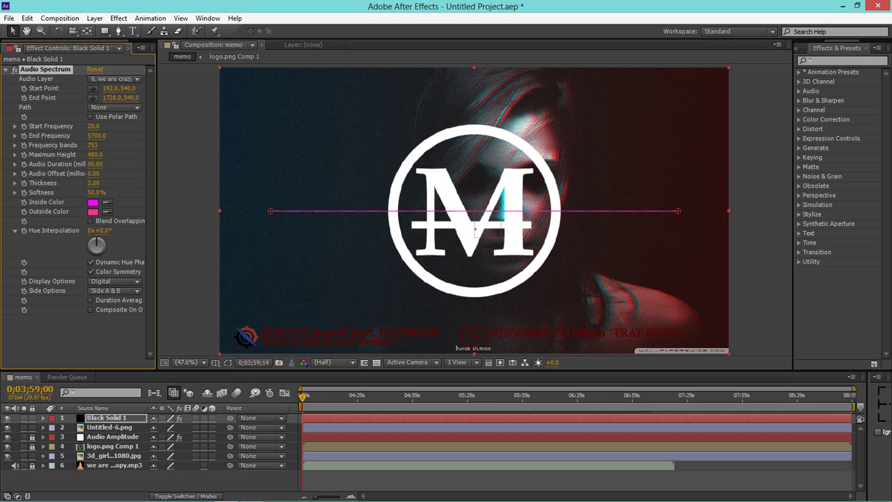
click(305, 396)
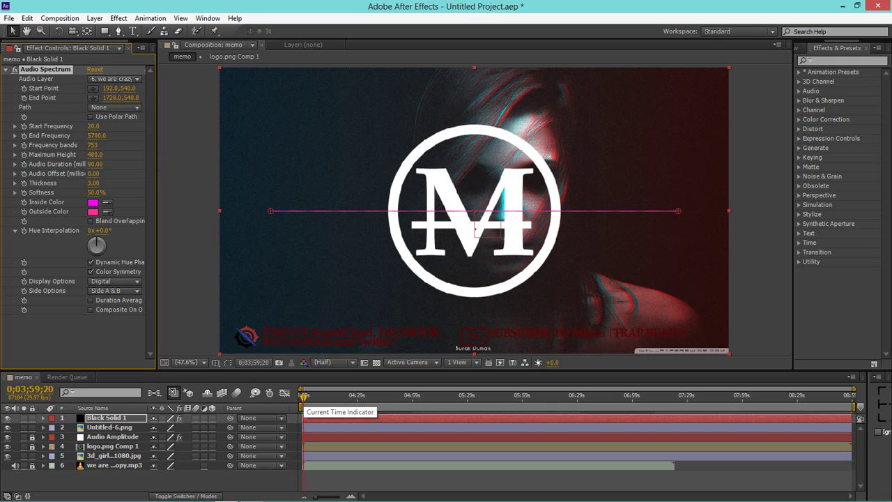
Move the playhead to audible sound, then set Frequency bands 728, Maximum Height 1250, Audio Duration 2.00.
mouse_move(304, 396)
mouse_down()
mouse_move(472, 396)
mouse_move(312, 395)
mouse_move(377, 396)
mouse_up()
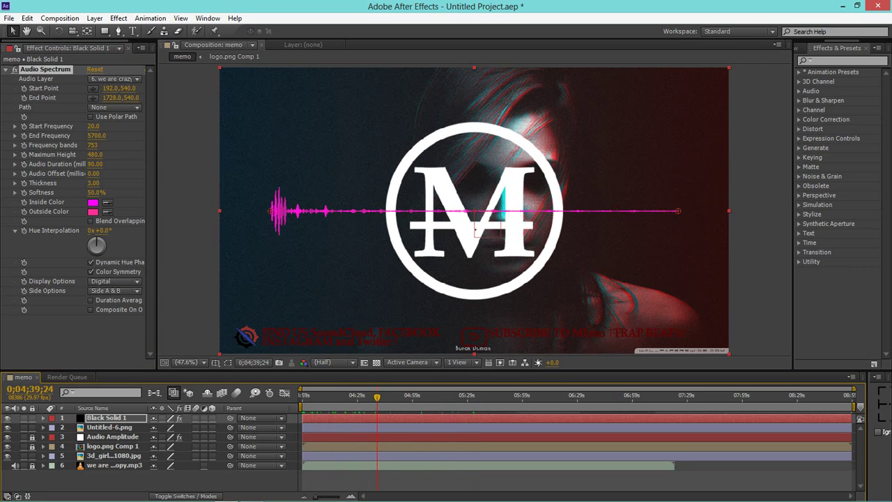
mouse_move(92, 145)
mouse_down()
mouse_move(111, 145)
mouse_move(70, 145)
mouse_move(132, 154)
mouse_move(70, 154)
mouse_move(140, 164)
mouse_move(42, 164)
mouse_up()
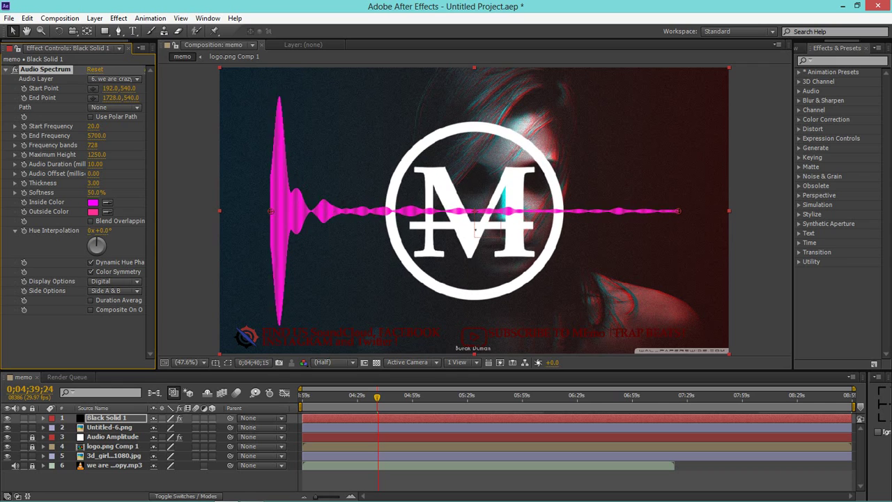
drag(94, 163, 69, 164)
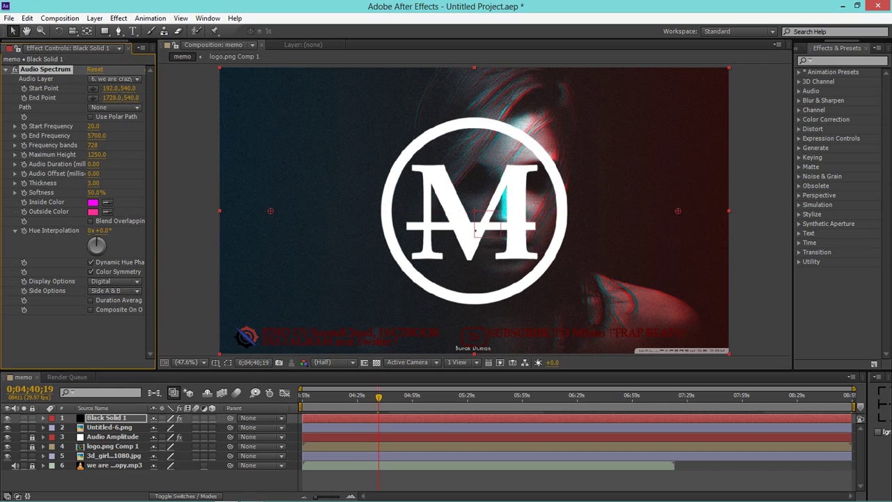
click(93, 164)
text(2)
key(Return)
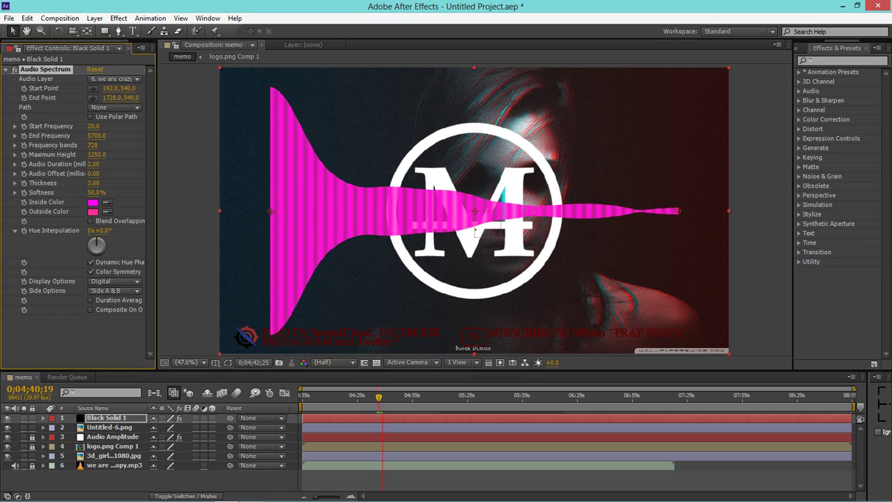
key(space)
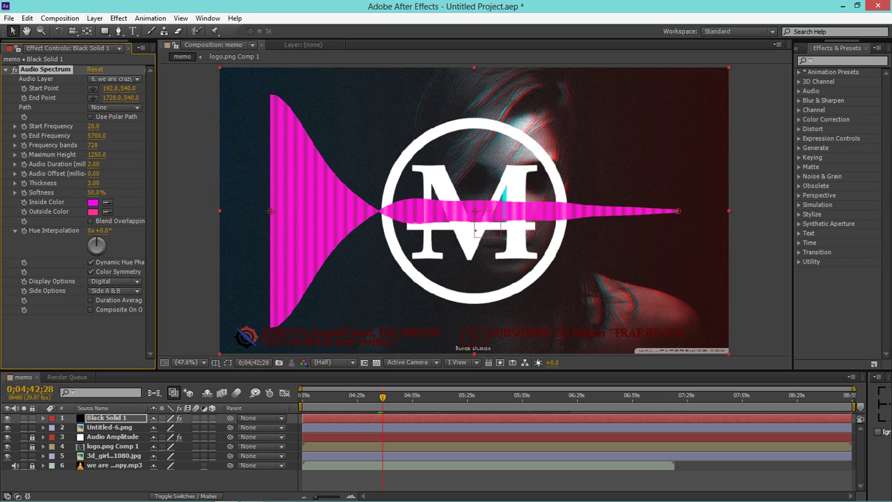
Set both the Inside Color and Outside Color of the spectrum to white FFFFFF.
click(92, 202)
click(147, 131)
click(390, 131)
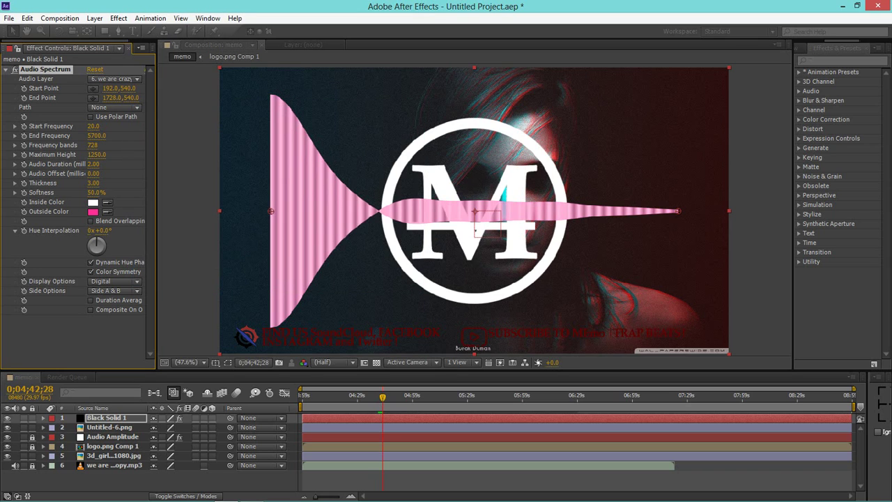
click(93, 212)
click(147, 131)
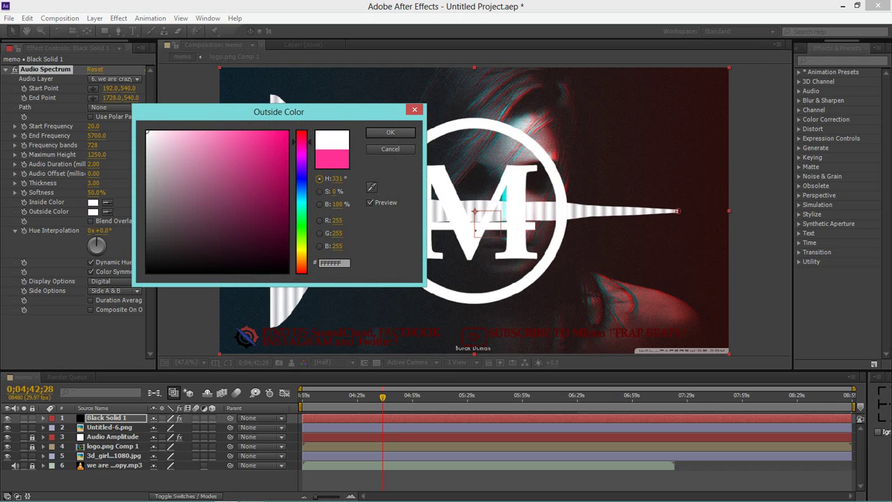
click(390, 131)
Play back the white spectrum animation, checking it at 100% and 50% zoom.
key(space)
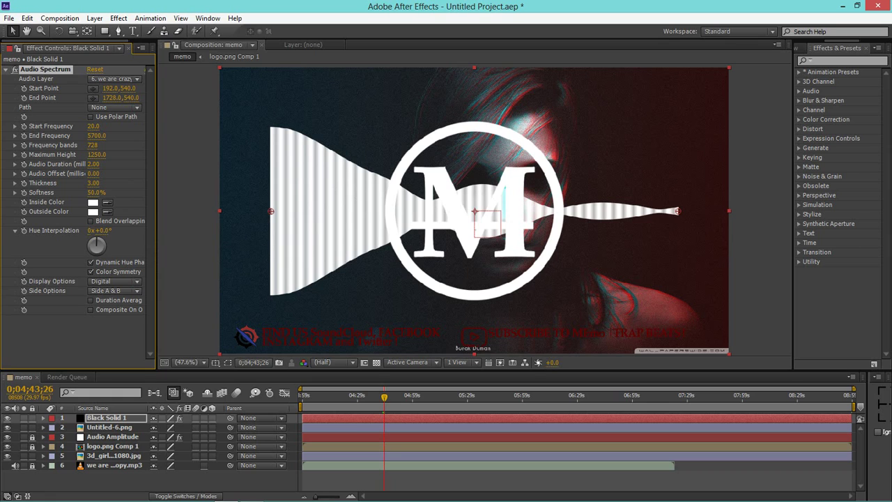
key(period)
key(period)
key(period)
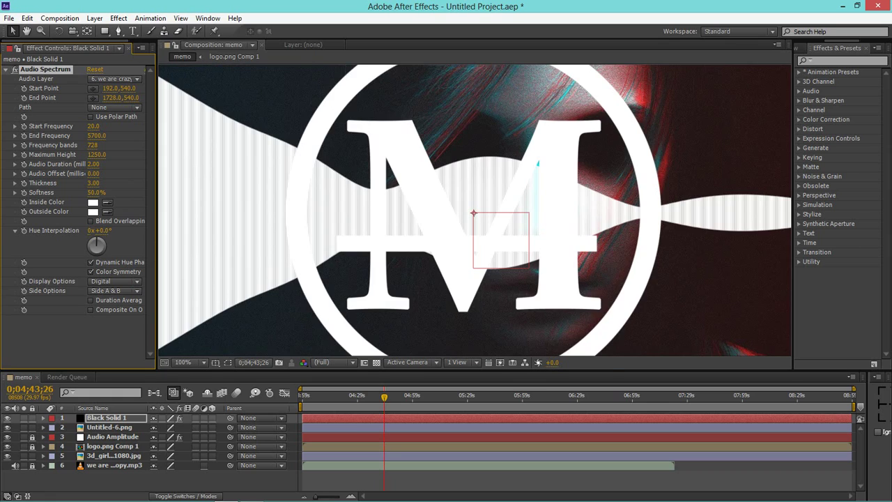
key(comma)
key(comma)
key(period)
key(period)
key(comma)
key(comma)
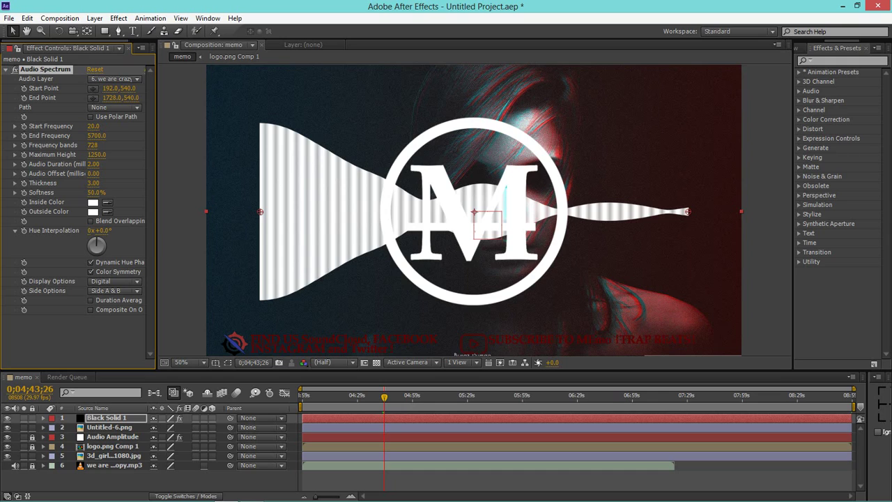
Draw a circular elliptical mask, Mask 1, around the logo ring on the solid.
key(q)
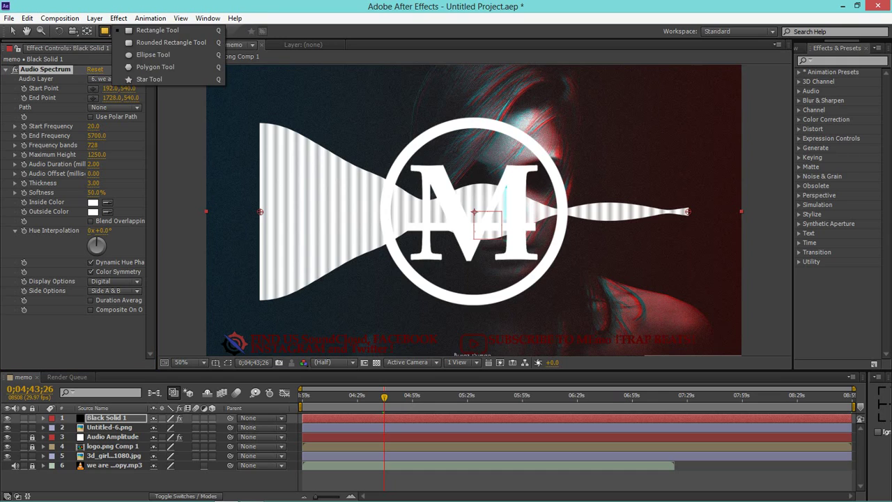
drag(104, 31, 139, 55)
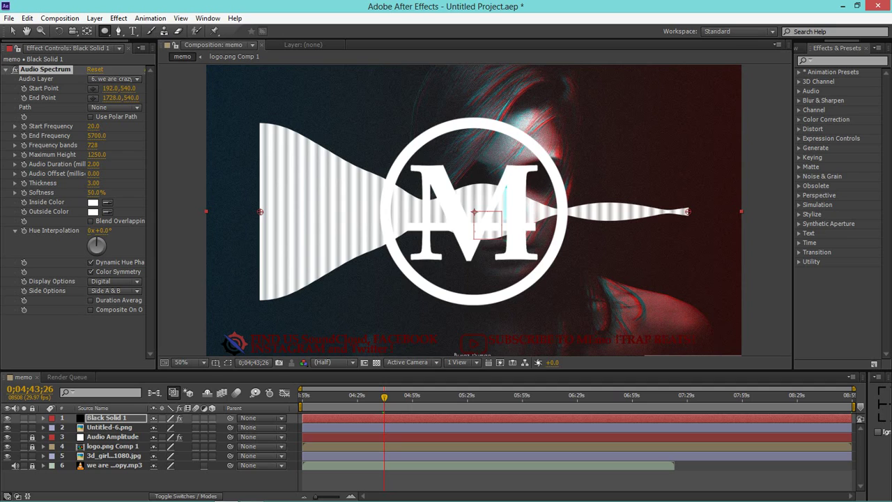
drag(473, 211, 568, 304)
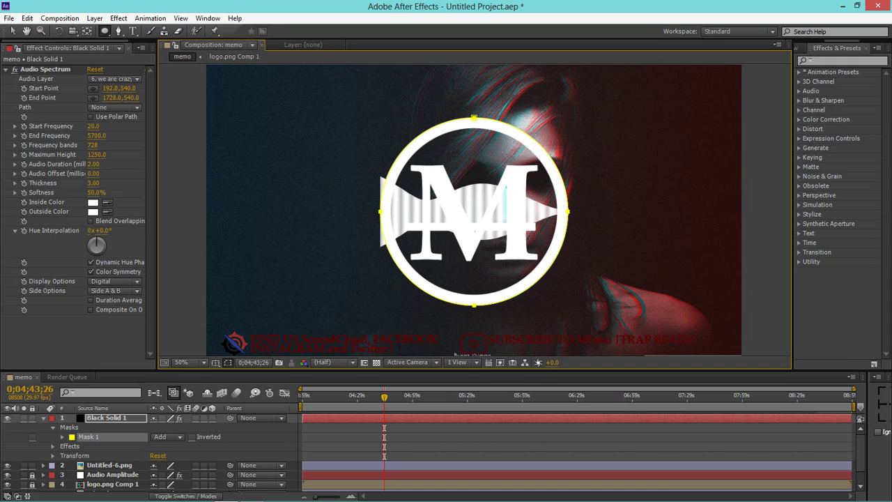
Set the spectrum's Path to Mask 1 and its Side Options to Side B.
click(115, 106)
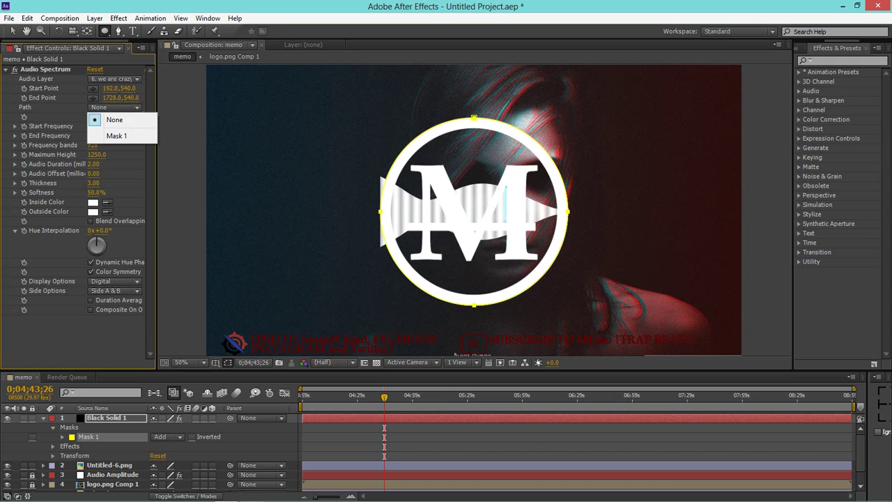
click(108, 134)
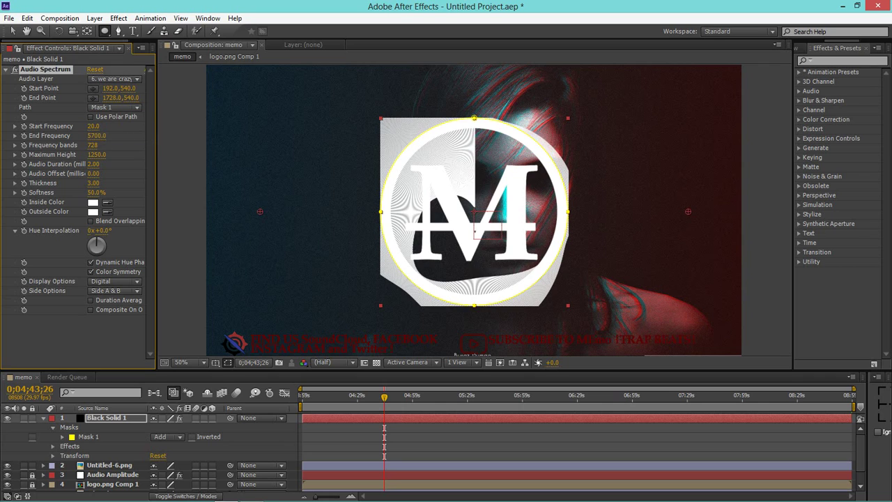
key(comma)
key(comma)
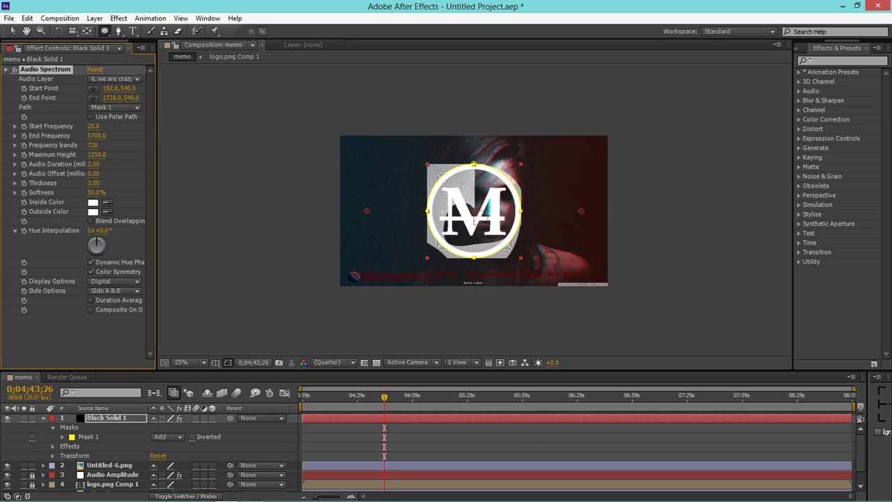
click(115, 291)
click(108, 300)
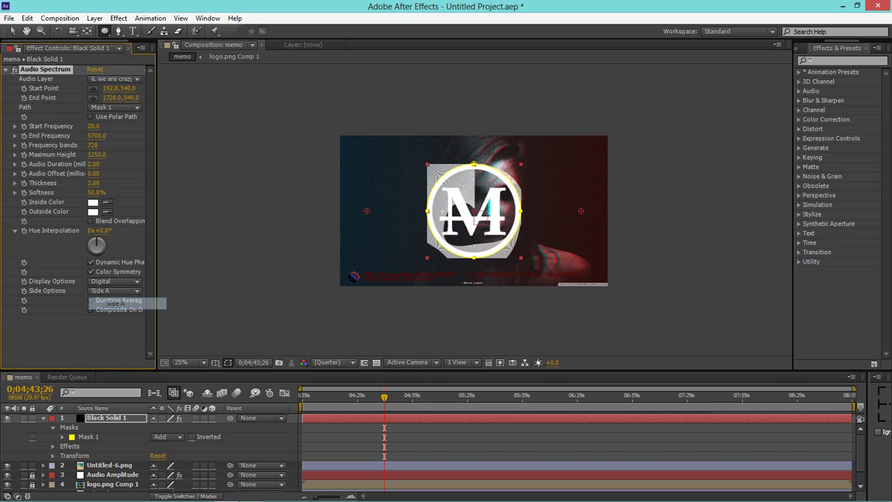
click(115, 291)
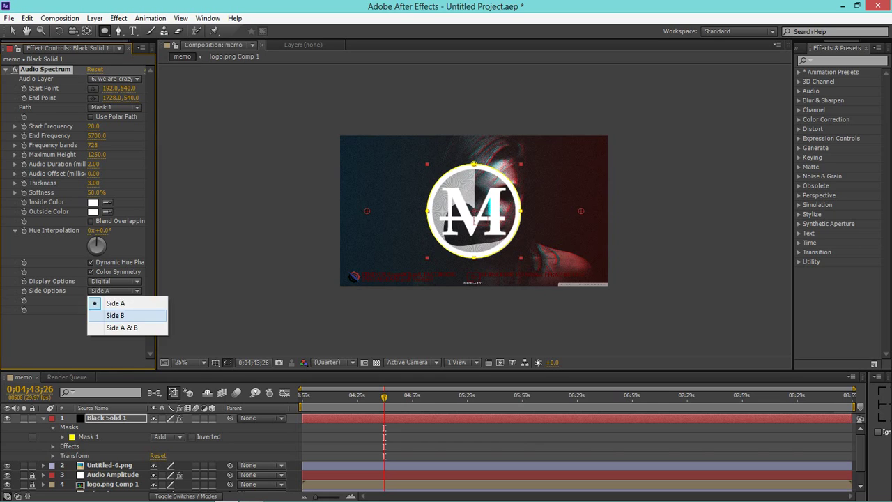
click(108, 313)
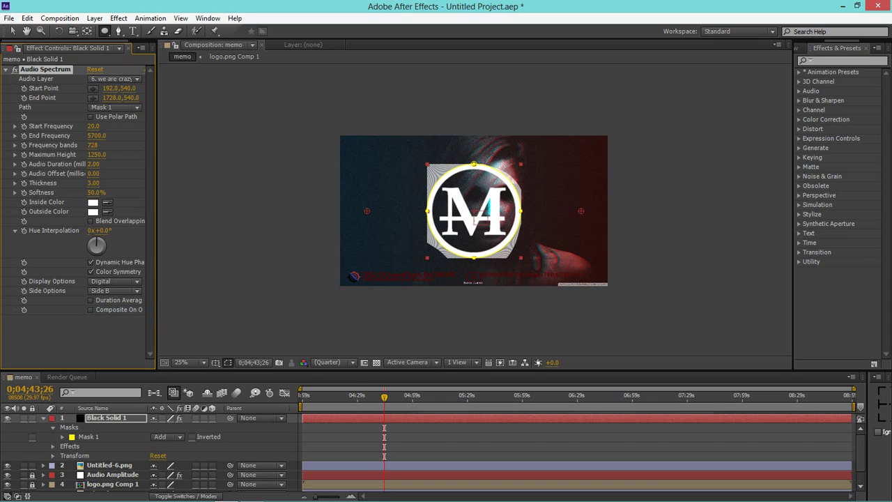
Draw a frame-sized rectangular Mask 2 on the spectrum solid.
click(105, 31)
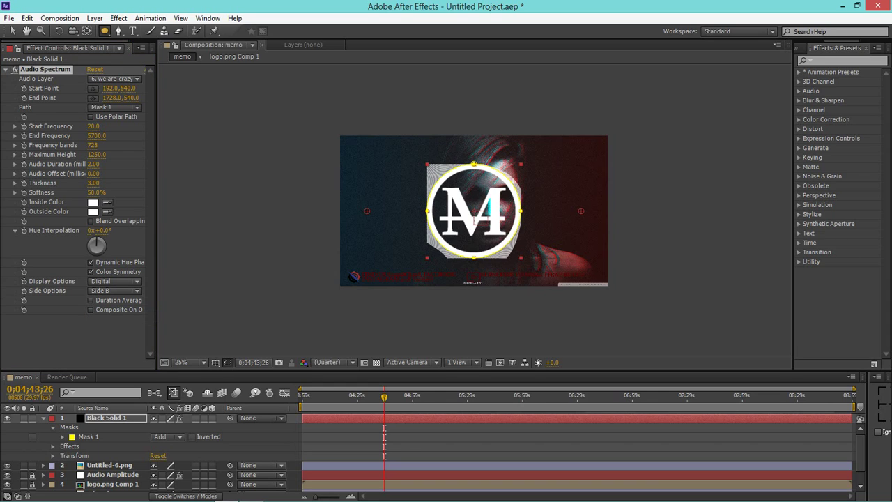
drag(105, 31, 146, 32)
mouse_move(314, 96)
mouse_down()
mouse_move(648, 325)
mouse_move(643, 319)
mouse_up()
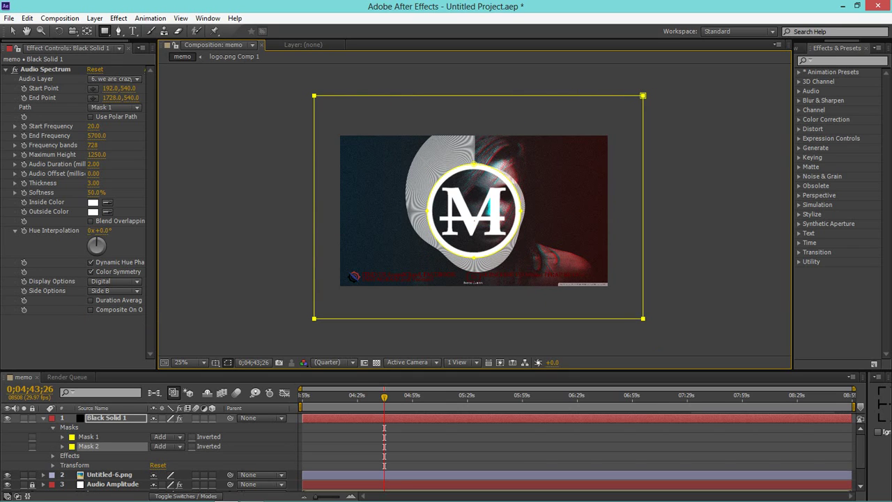
key(period)
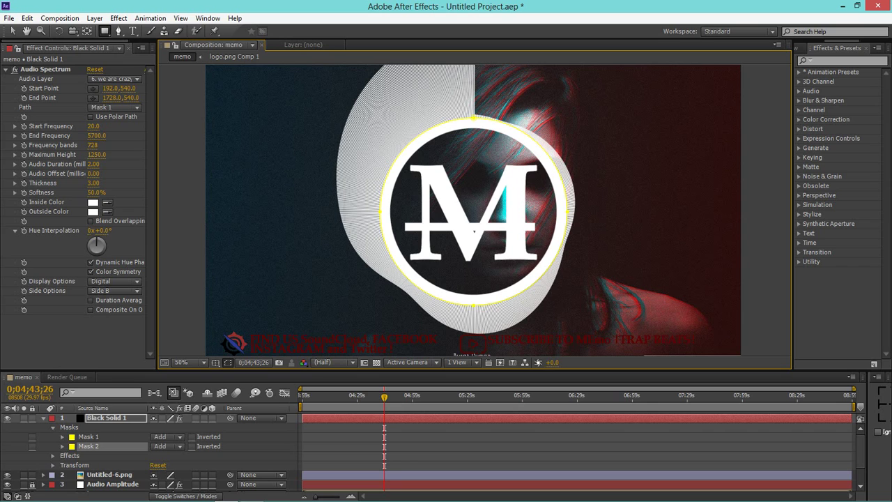
scroll(474, 231, up, 1)
scroll(474, 231, down, 1)
key(comma)
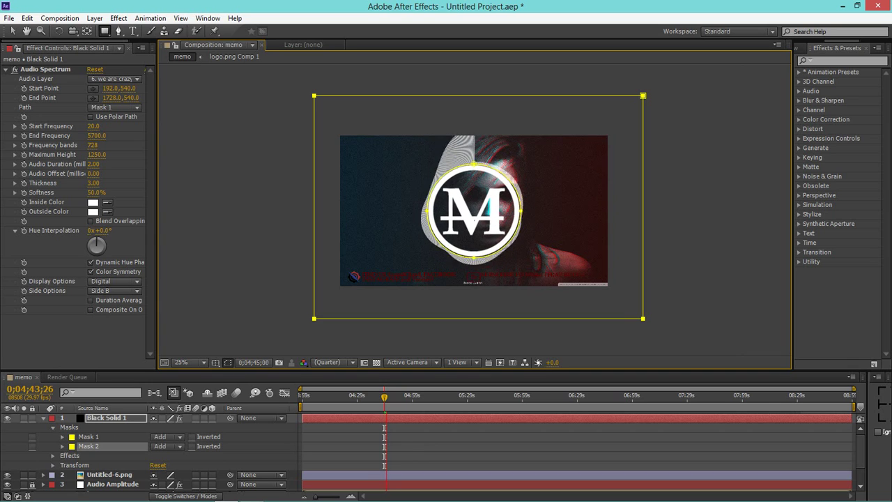
Preview the animation and lower Maximum Height to 300 so the bars hug the logo.
key(space)
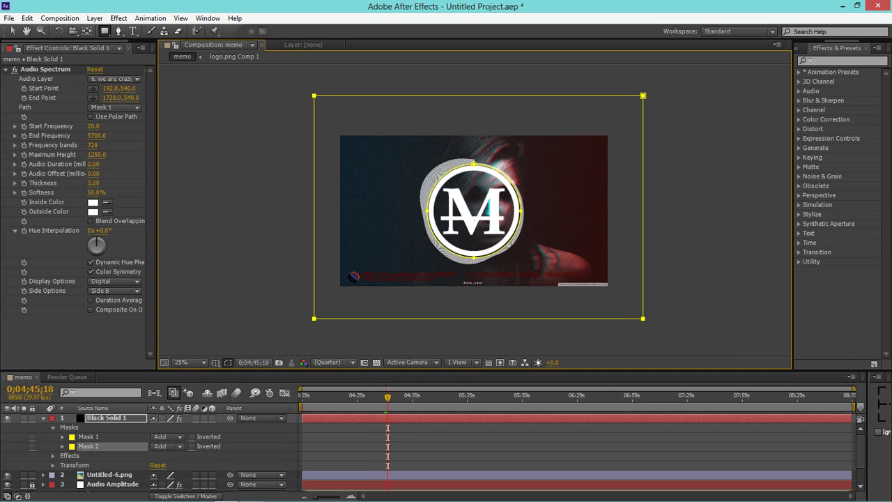
key(period)
key(space)
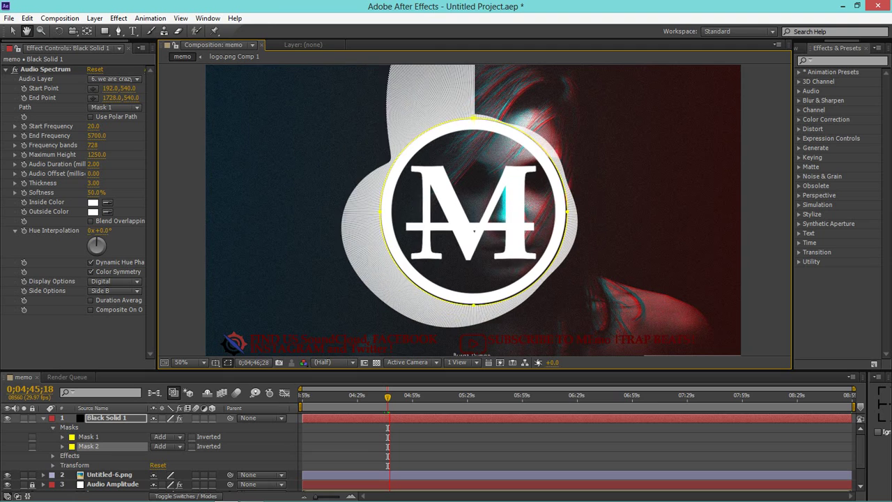
key(space)
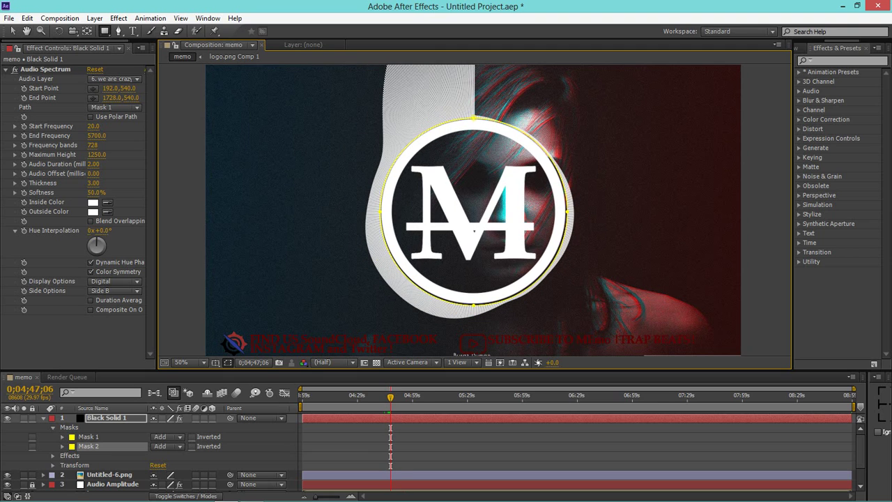
mouse_move(96, 154)
mouse_down()
mouse_move(42, 154)
mouse_move(77, 154)
mouse_up()
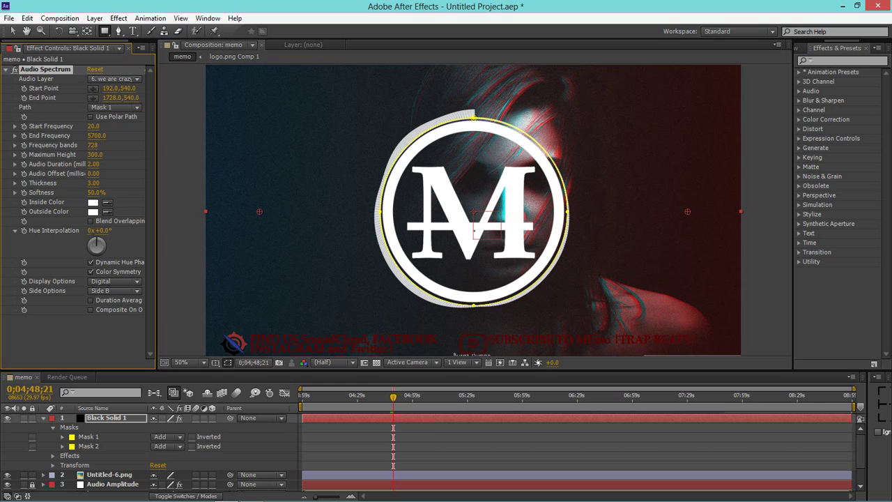
key(space)
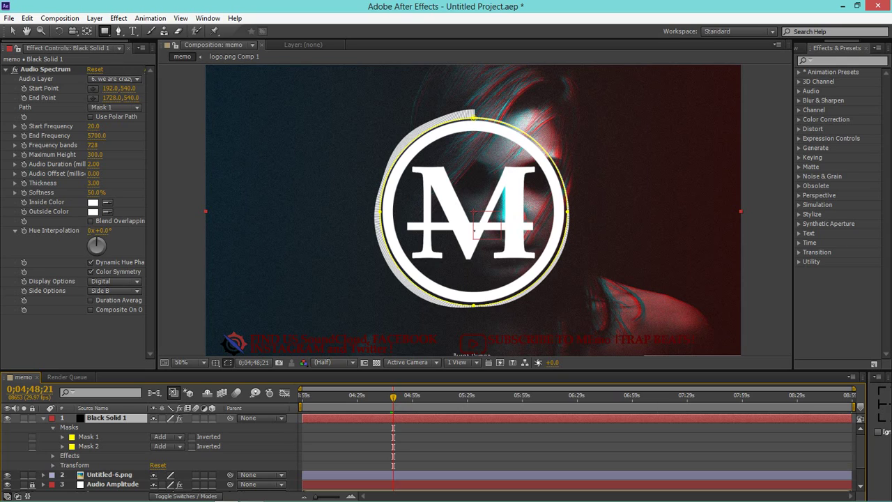
Duplicate Black Solid 1 and shift the copy's mask slightly left and down.
key(ctrl+d)
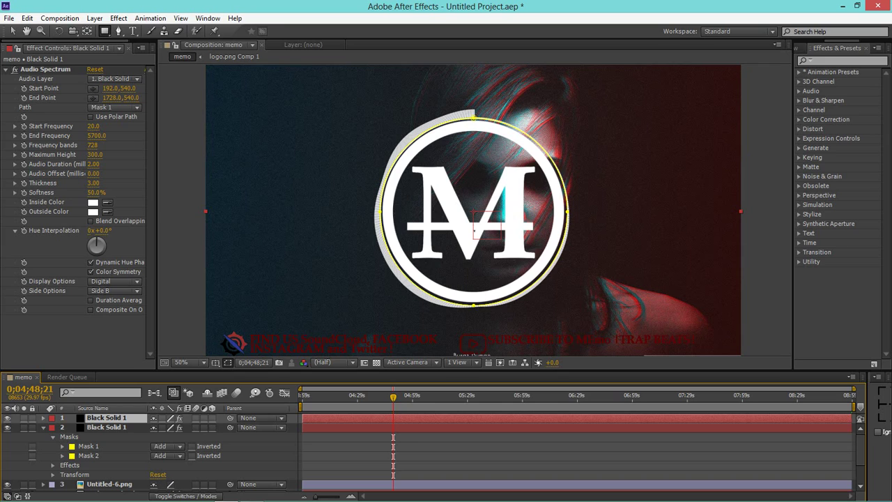
click(12, 30)
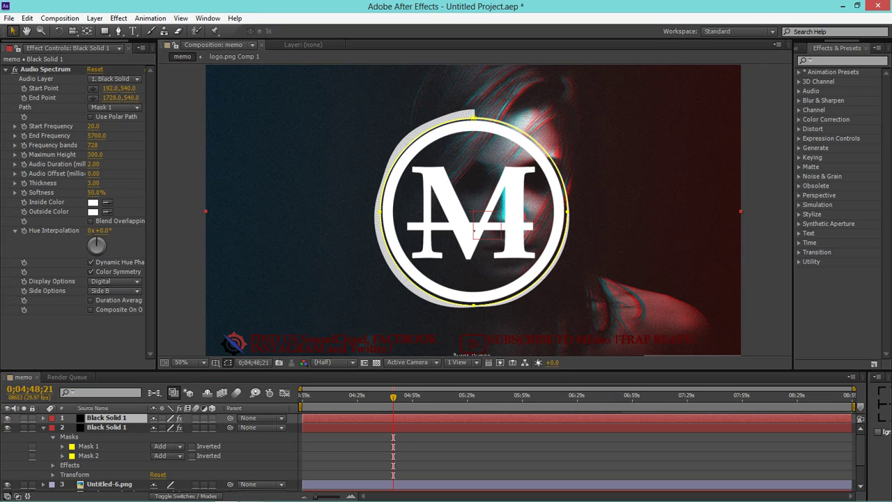
mouse_move(446, 223)
mouse_down()
mouse_move(407, 234)
mouse_move(460, 213)
mouse_move(448, 248)
mouse_move(471, 214)
mouse_up()
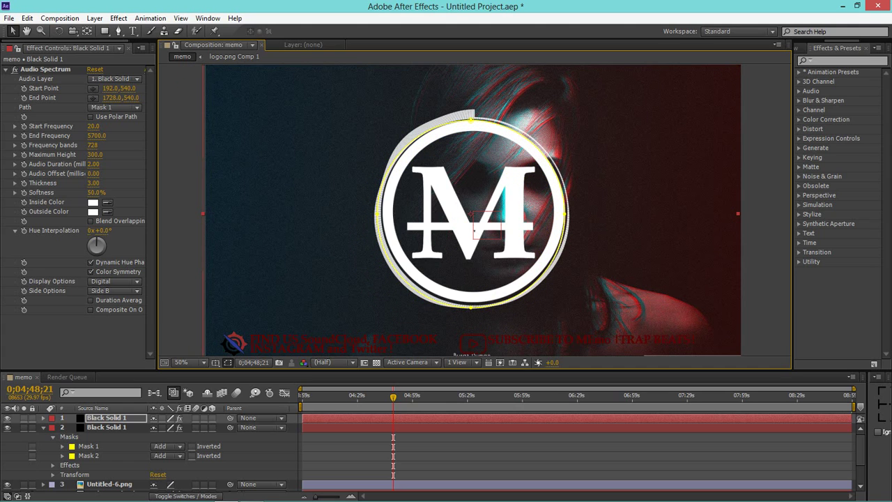
key(comma)
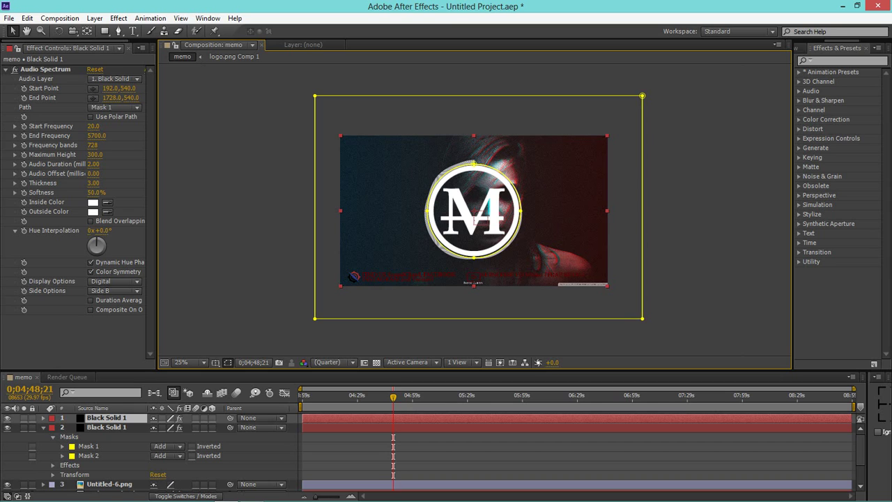
Rescale the duplicate around its centre into a second offset ring, then preview both rings.
key(alt+KP_Subtract)
key(alt+KP_Subtract)
key(alt+KP_Subtract)
key(alt+KP_Subtract)
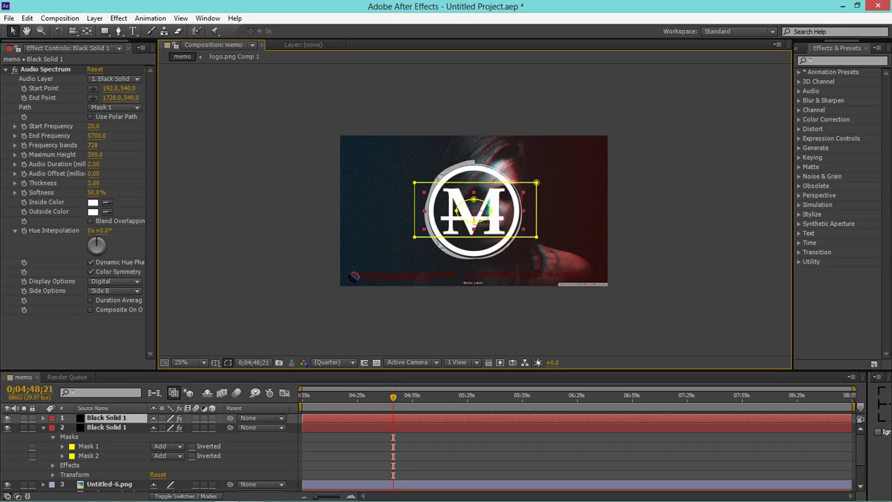
key(alt+KP_Add)
key(alt+KP_Add)
key(alt+KP_Add)
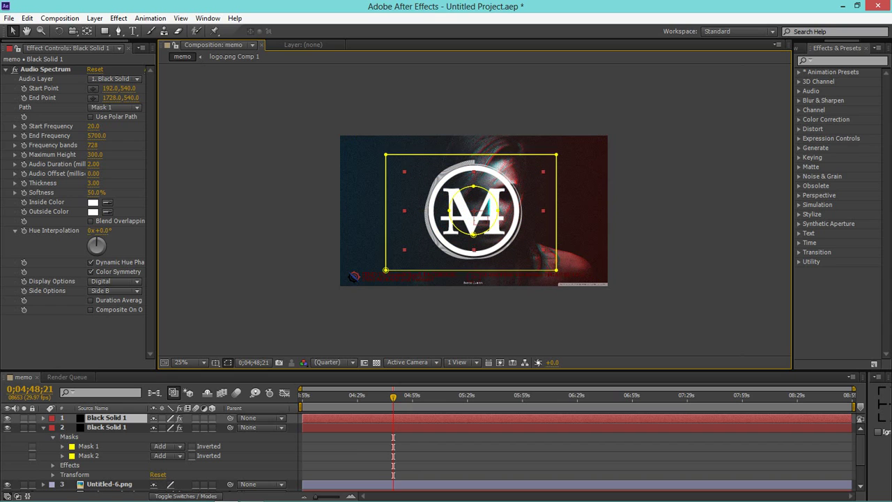
key(alt+KP_Add)
key(alt+KP_Add)
key(alt+KP_Add)
key(alt+KP_Add)
key(alt+KP_Add)
key(alt+KP_Add)
key(alt+KP_Add)
key(alt+KP_Add)
key(alt+KP_Add)
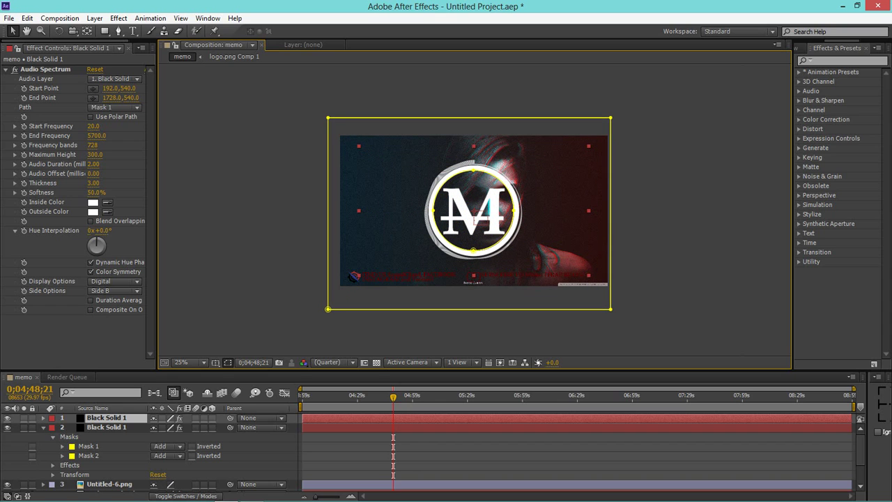
key(alt+KP_Add)
key(alt+KP_Add)
key(alt+KP_Add)
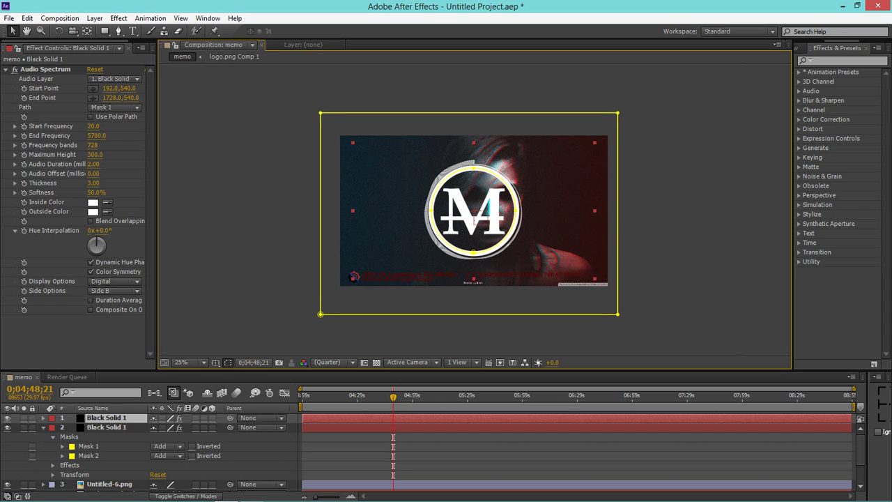
key(alt+KP_Add)
key(alt+KP_Add)
key(alt+KP_Add)
key(alt+KP_Add)
key(alt+KP_Add)
key(alt+KP_Add)
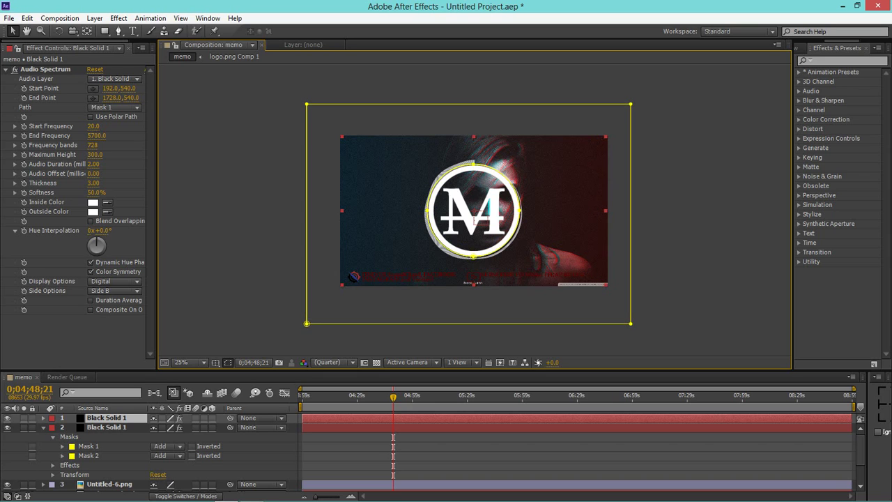
key(alt+KP_Add)
key(alt+KP_Add)
key(alt+KP_Add)
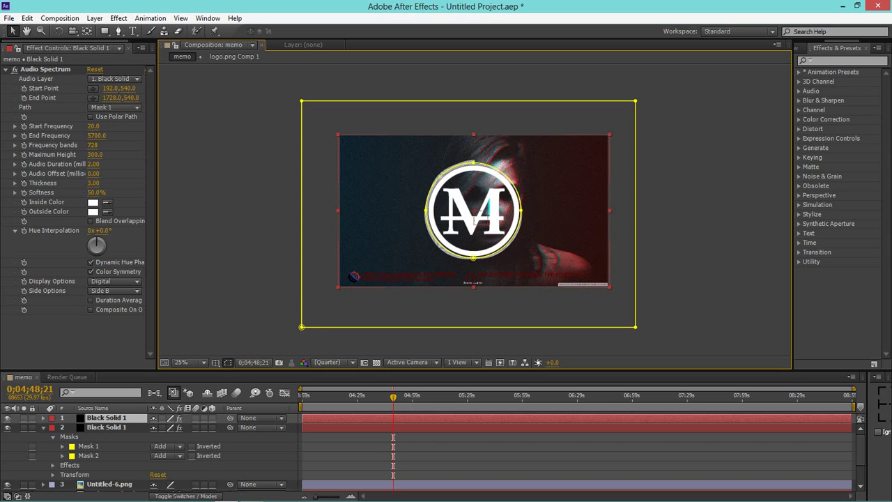
key(period)
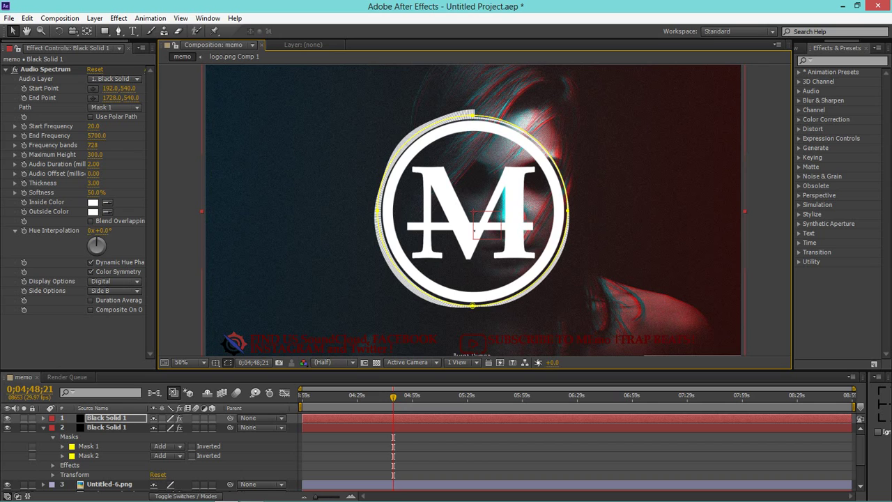
key(space)
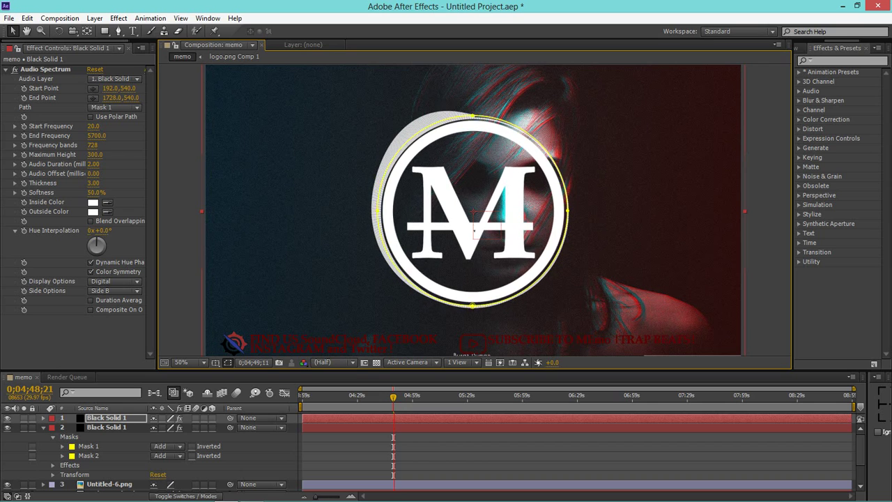
click(115, 78)
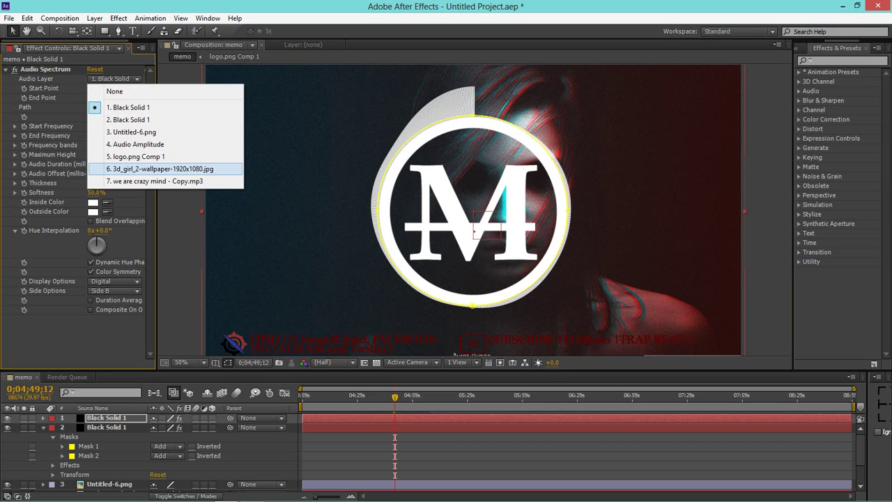
click(153, 181)
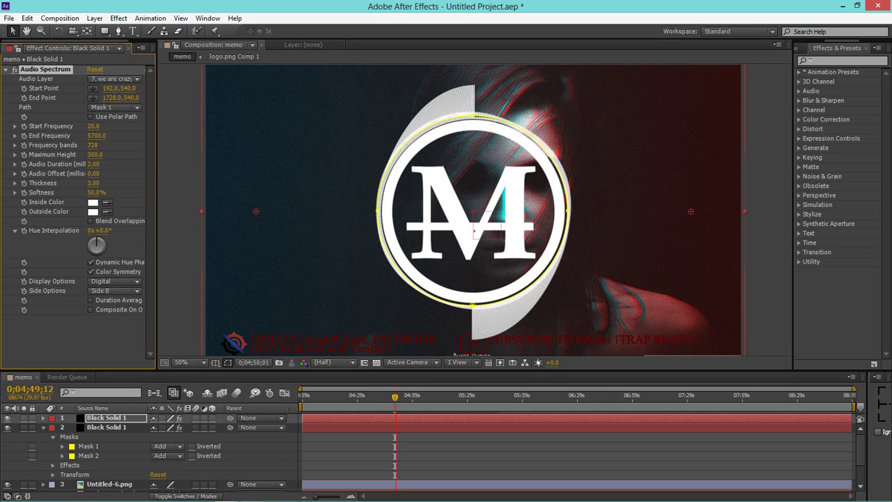
key(comma)
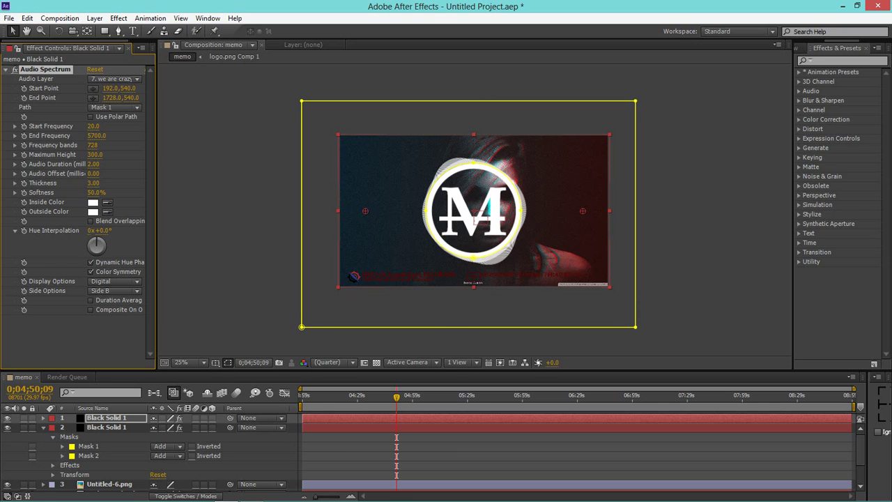
mouse_move(302, 326)
mouse_down()
mouse_move(440, 234)
mouse_move(301, 321)
mouse_move(302, 95)
mouse_up()
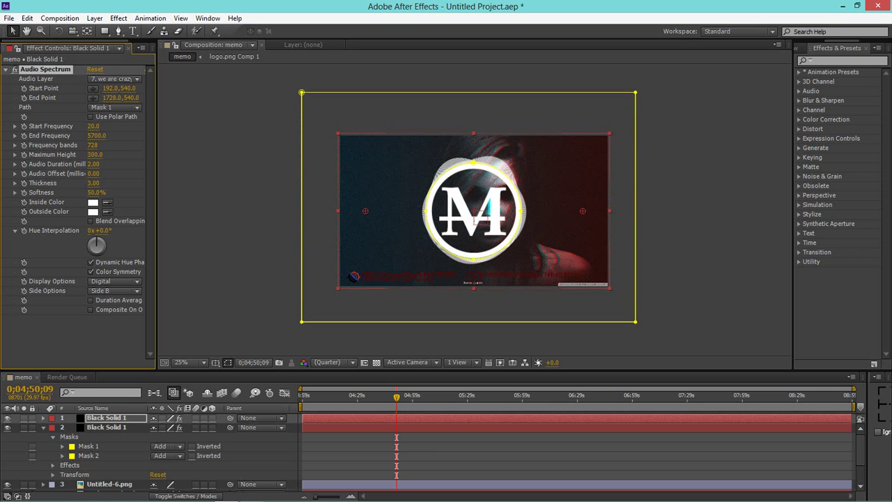
key(Return)
key(period)
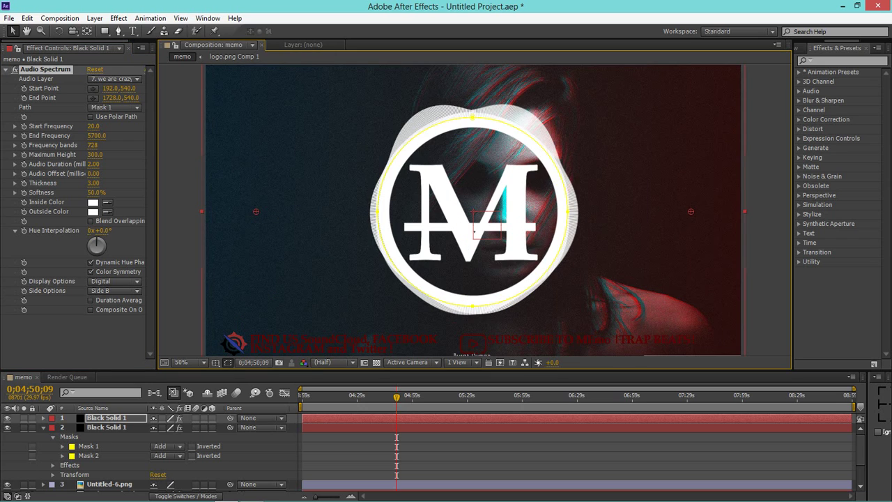
key(comma)
key(period)
key(period)
key(comma)
key(space)
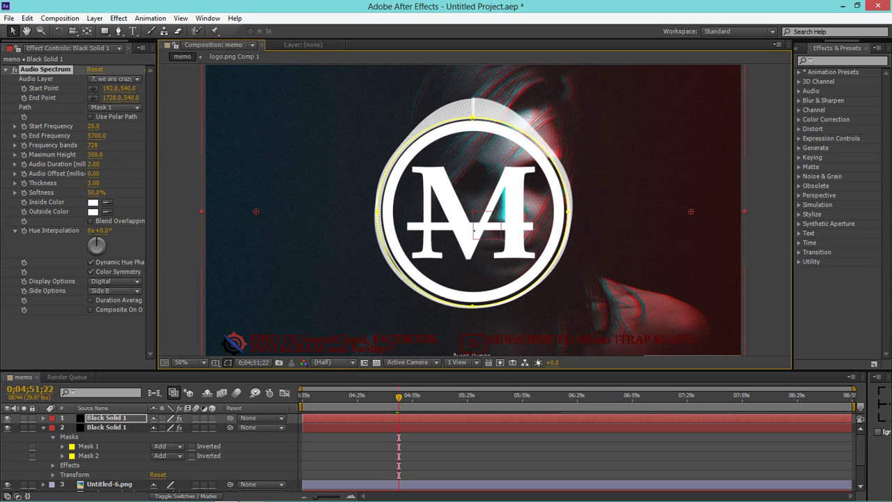
key(period)
key(h)
drag(474, 251, 448, 402)
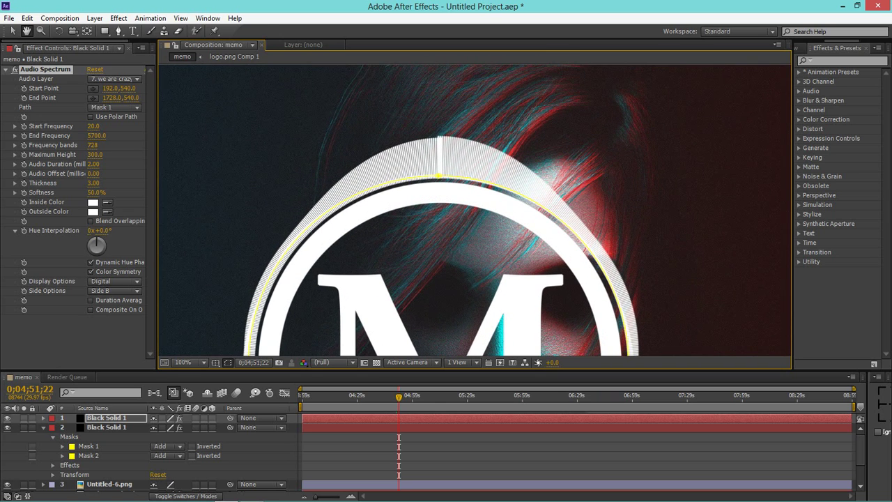
key(v)
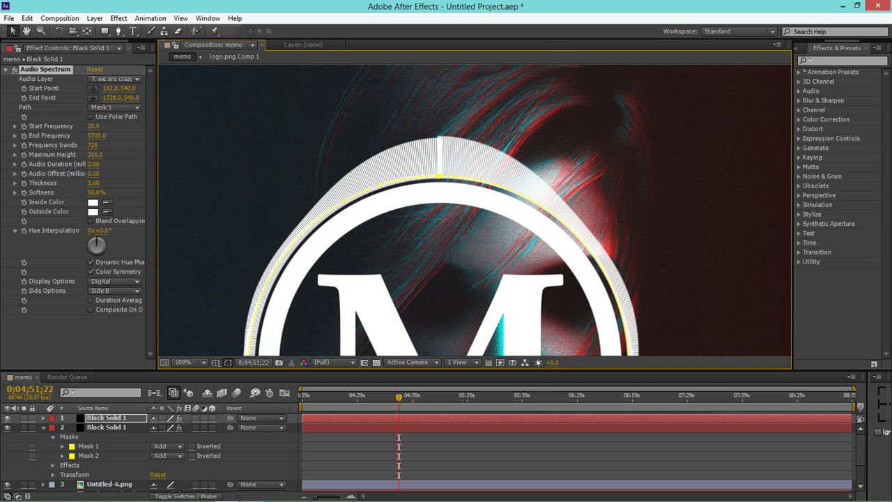
key(comma)
key(period)
key(period)
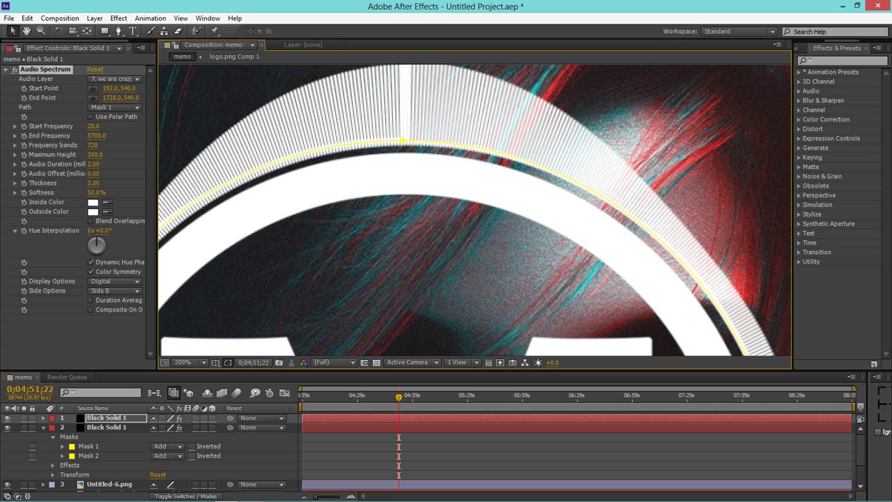
key(h)
drag(474, 174, 476, 344)
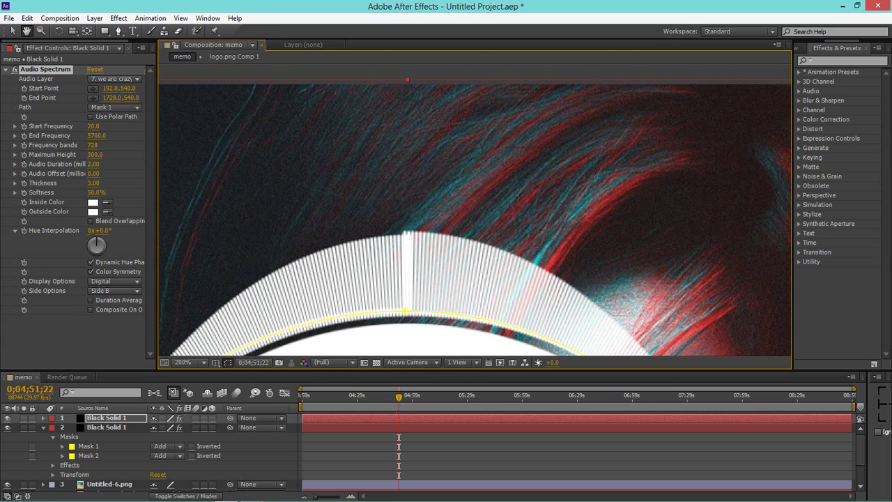
key(v)
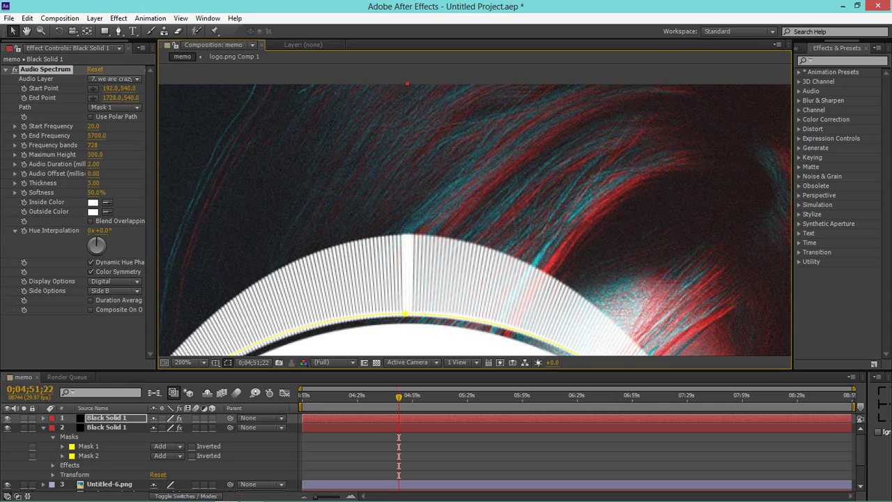
key(space)
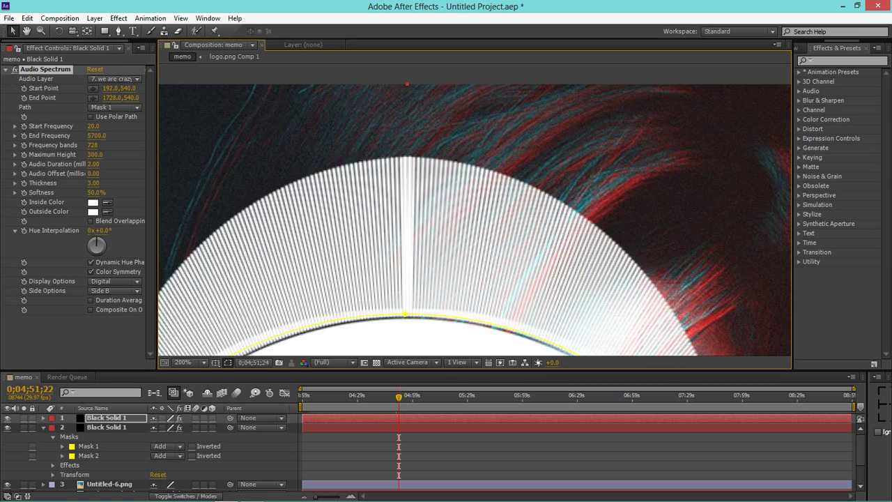
Collapse layer 2's properties, select the second Black Solid 1 layer and duplicate it with Ctrl+D.
key(comma)
key(comma)
key(comma)
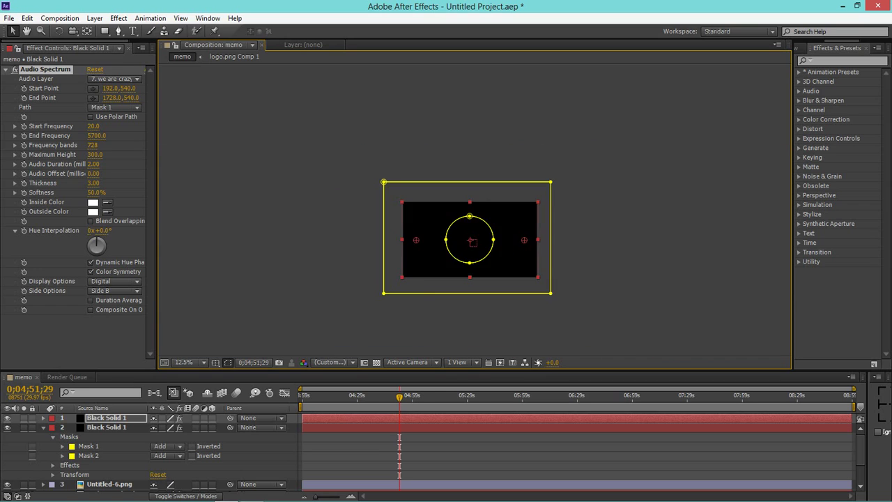
key(period)
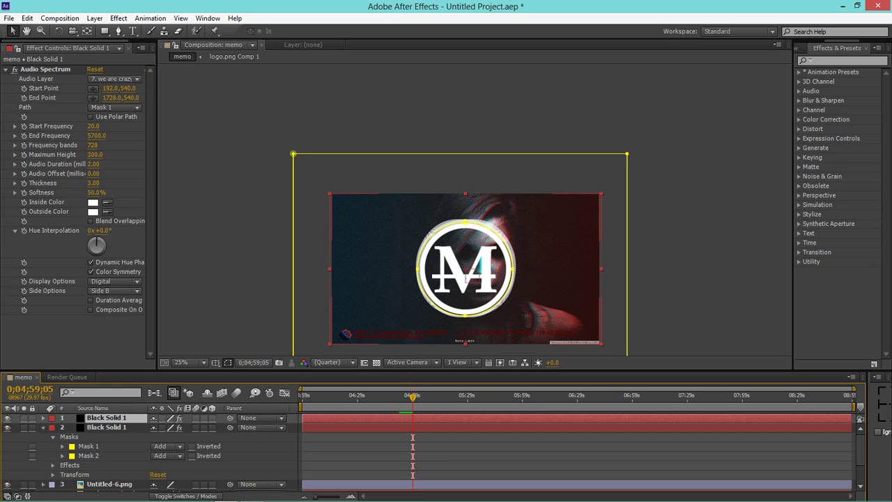
key(ctrl+grave)
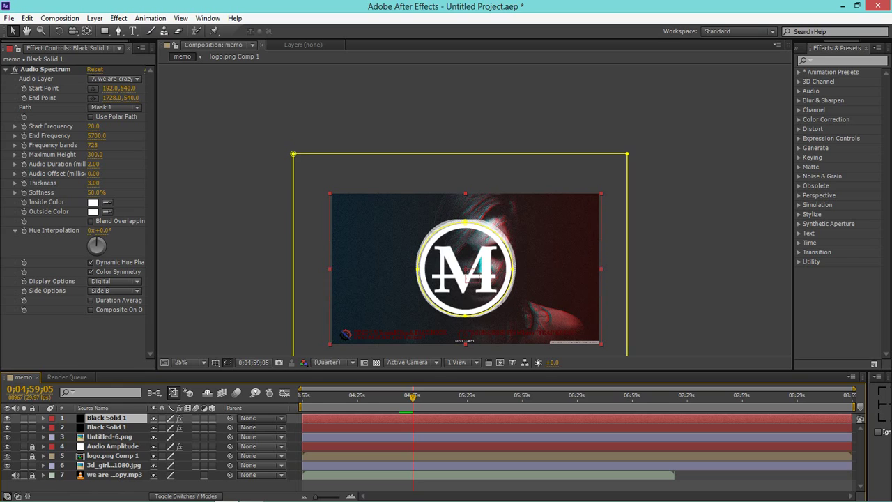
key(ctrl+Down)
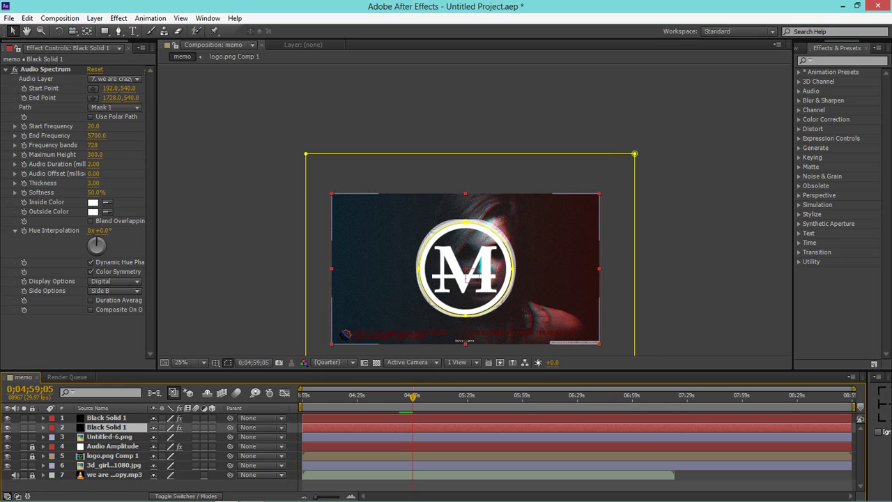
key(ctrl+Up)
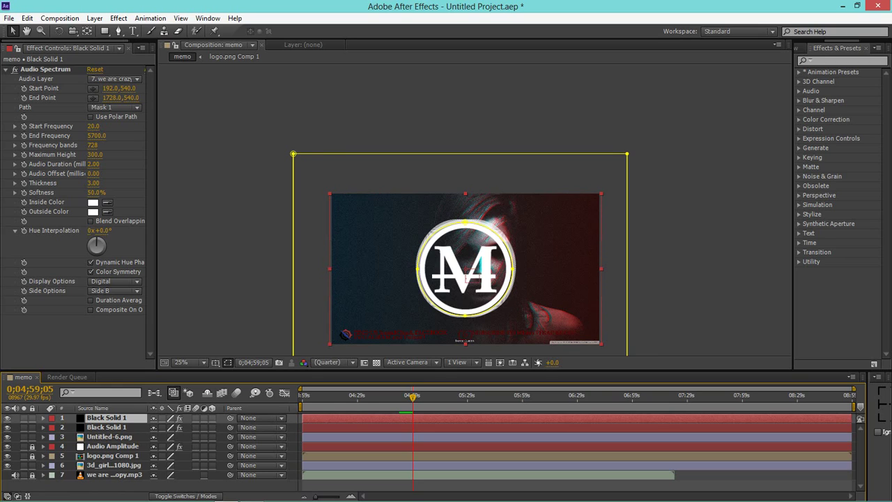
key(ctrl+Down)
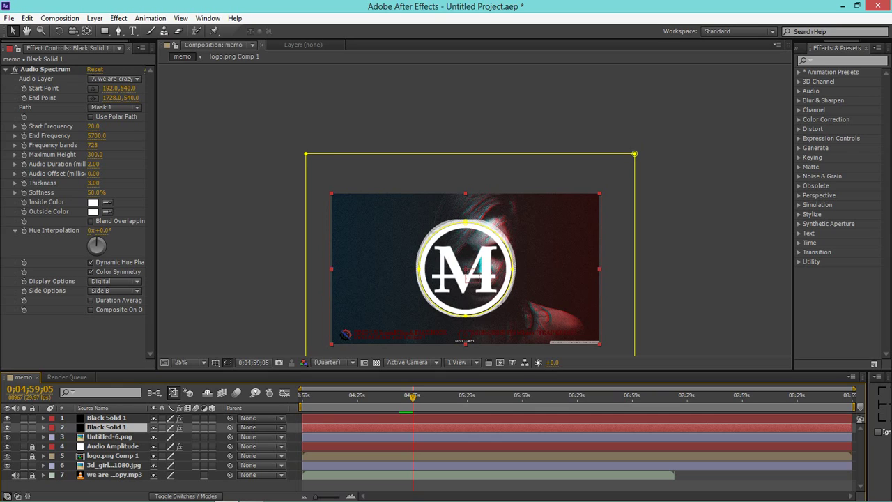
key(ctrl+d)
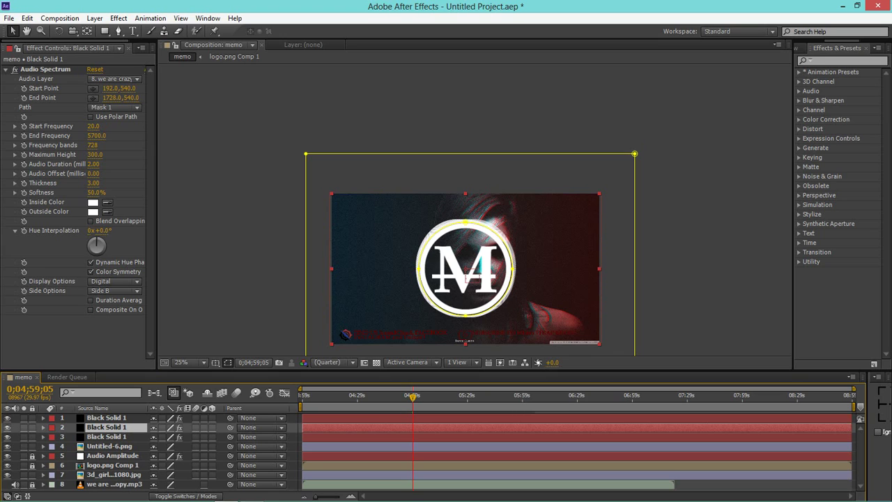
Set the duplicated spectrum's Inside Color to blue 3061BC.
click(93, 202)
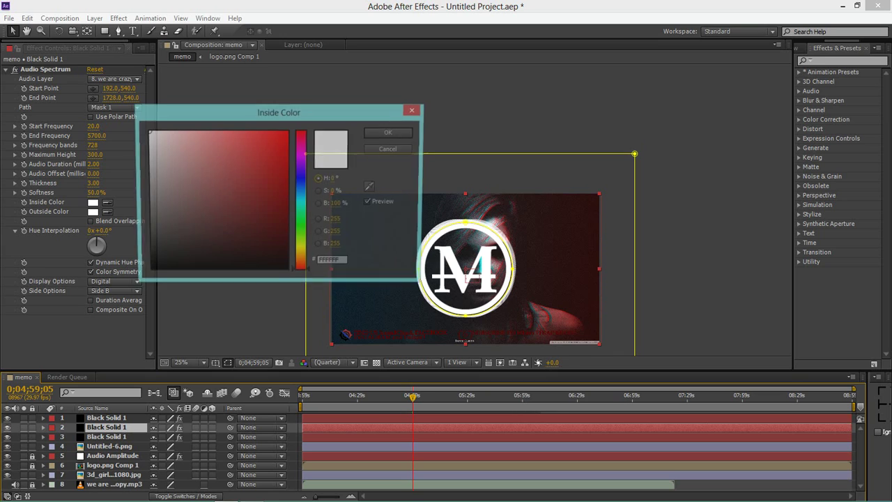
click(236, 168)
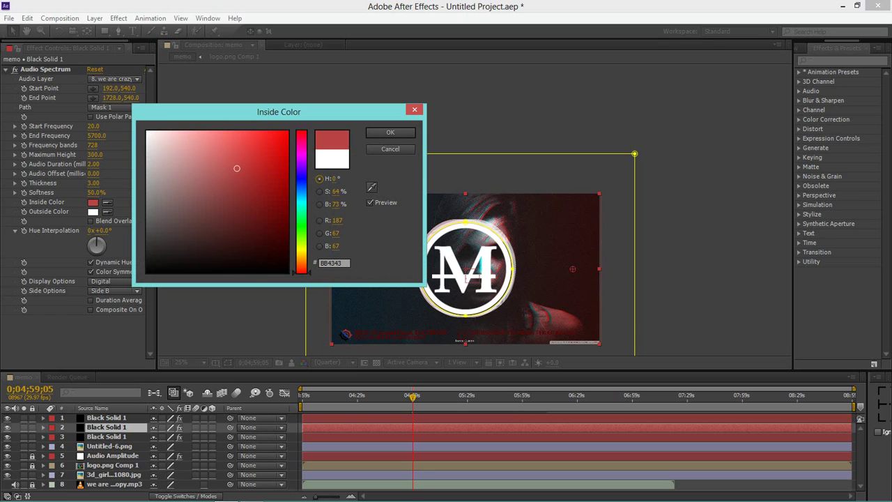
click(301, 185)
drag(237, 168, 251, 167)
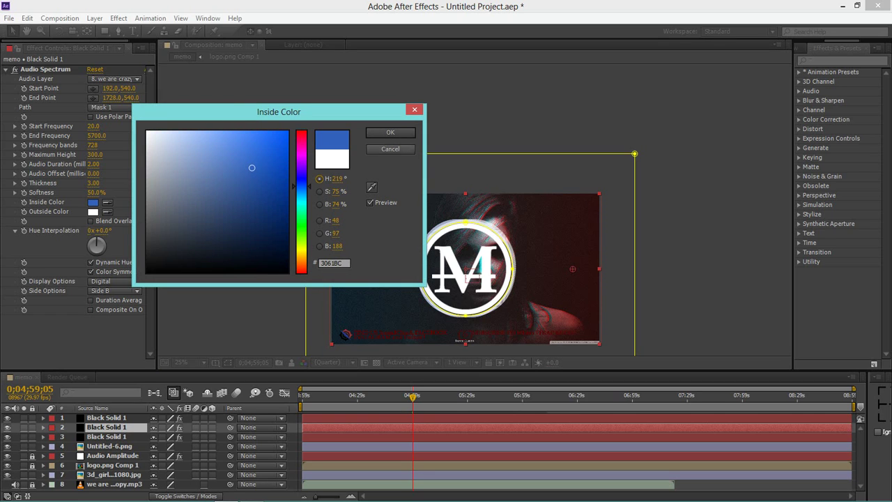
click(390, 132)
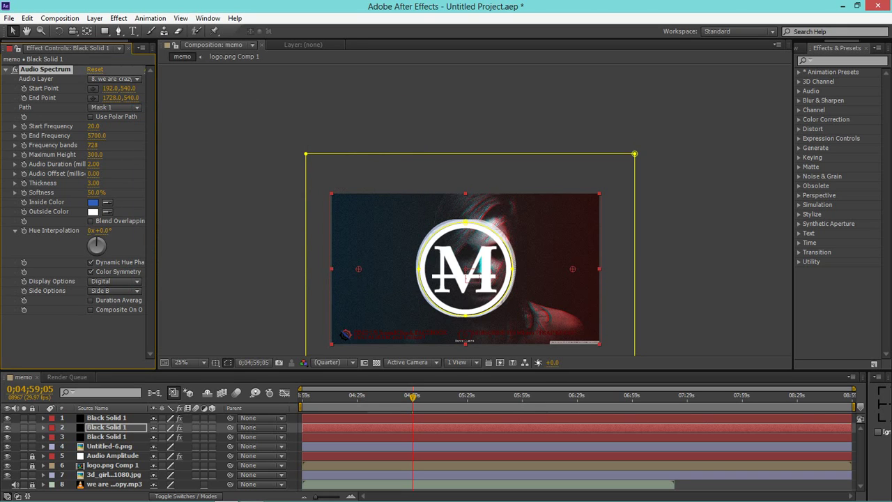
Set the Outside Color to red 943232 and enter a Maximum Height of 400.
click(92, 211)
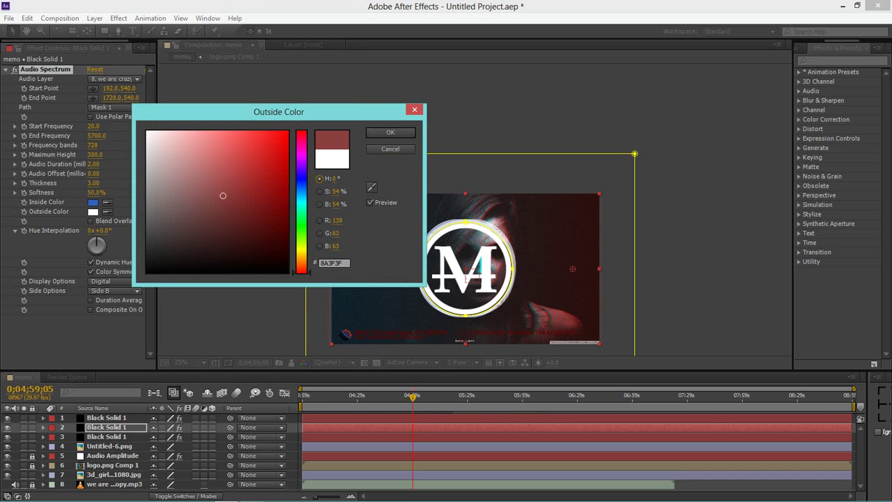
drag(223, 196, 239, 190)
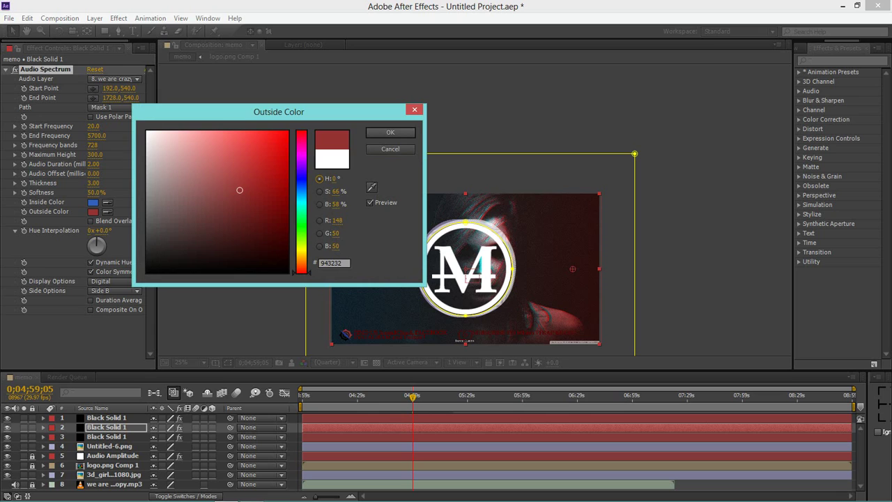
click(390, 132)
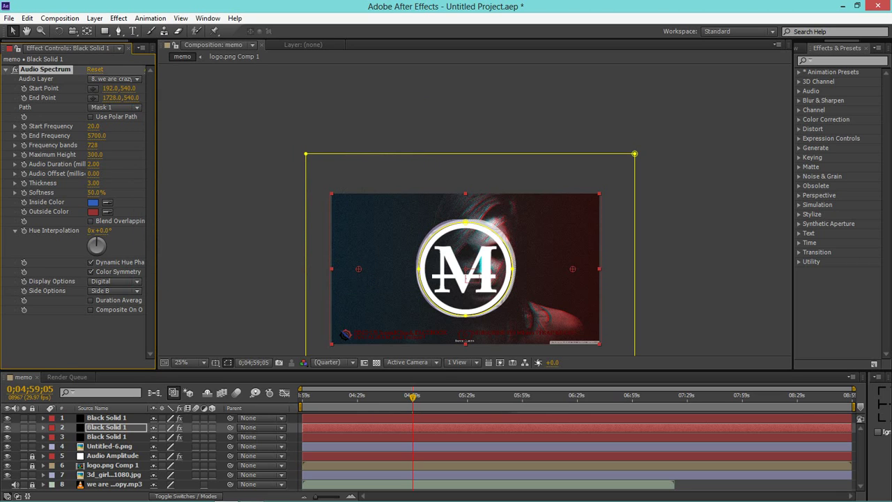
click(94, 153)
text(400)
Apply the 400 Maximum Height, preview the animation, then duplicate the top spectrum layer.
key(Return)
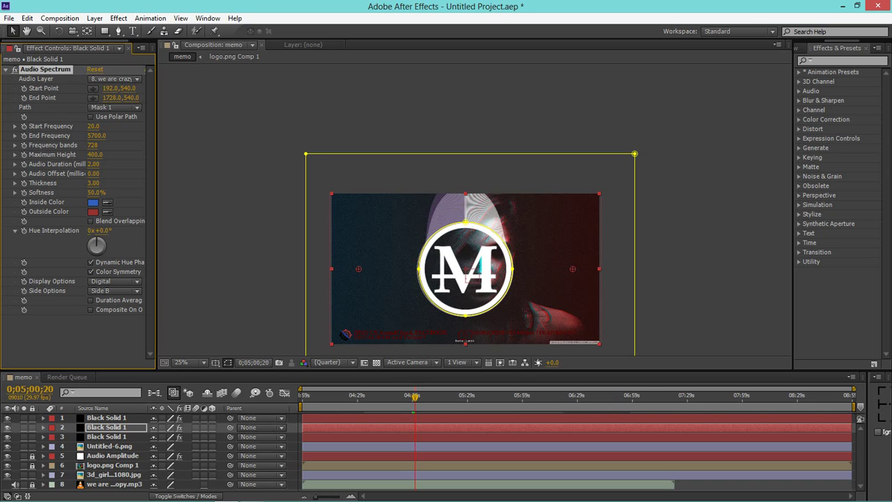
click(106, 426)
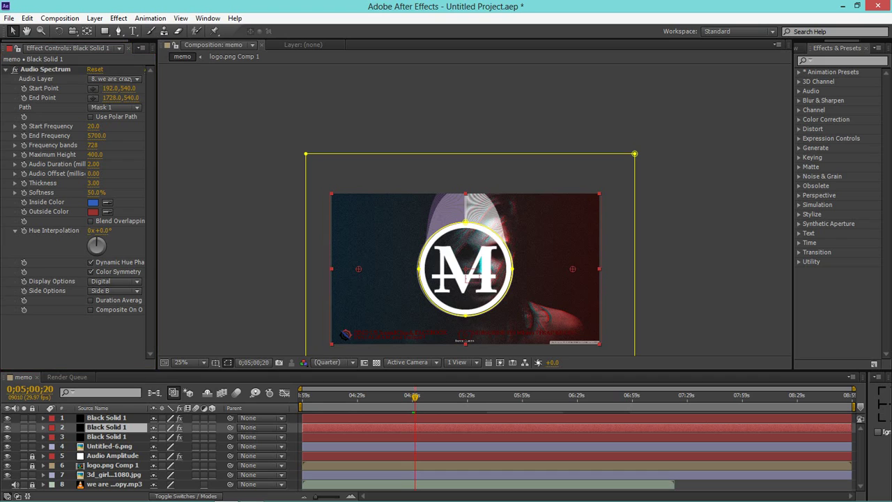
ctrl+click(106, 436)
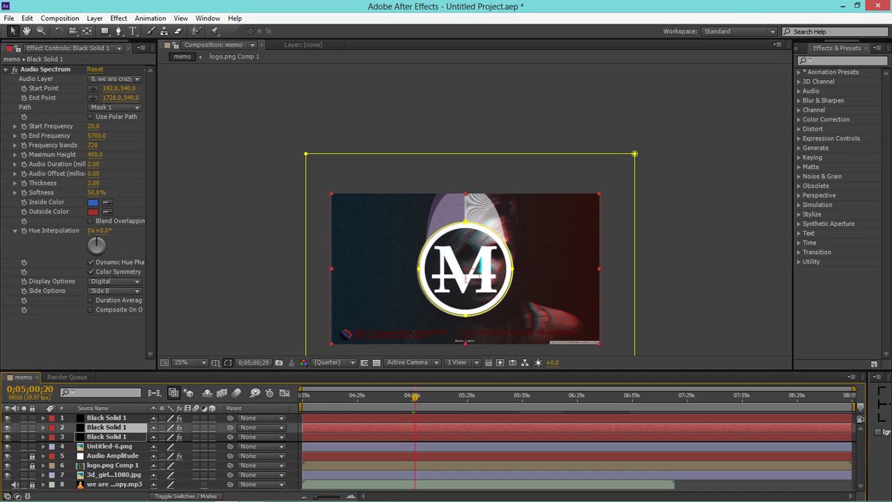
click(106, 436)
key(space)
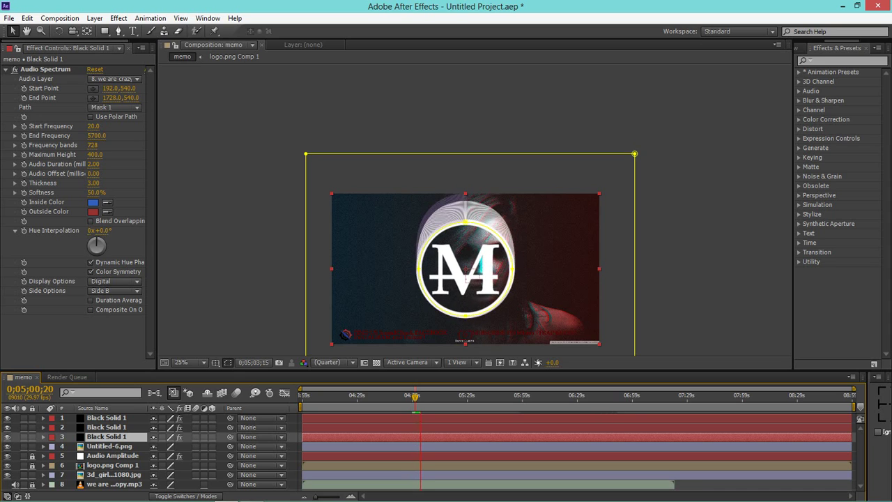
key(space)
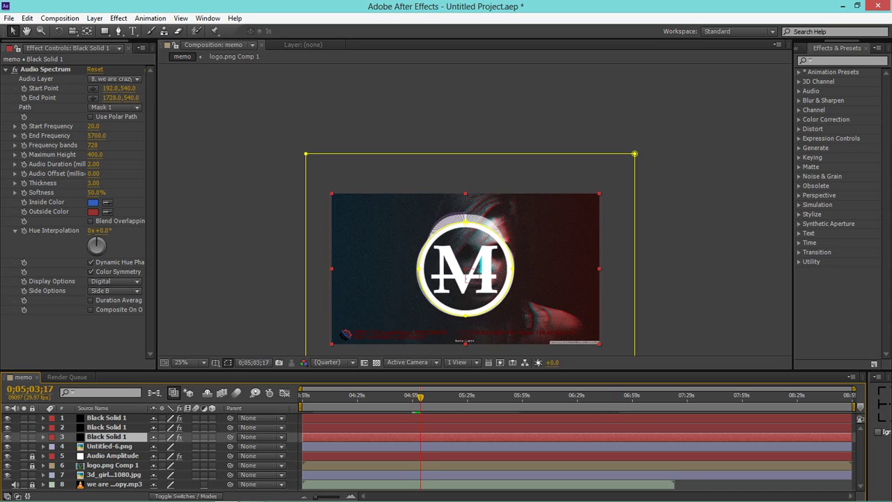
click(106, 417)
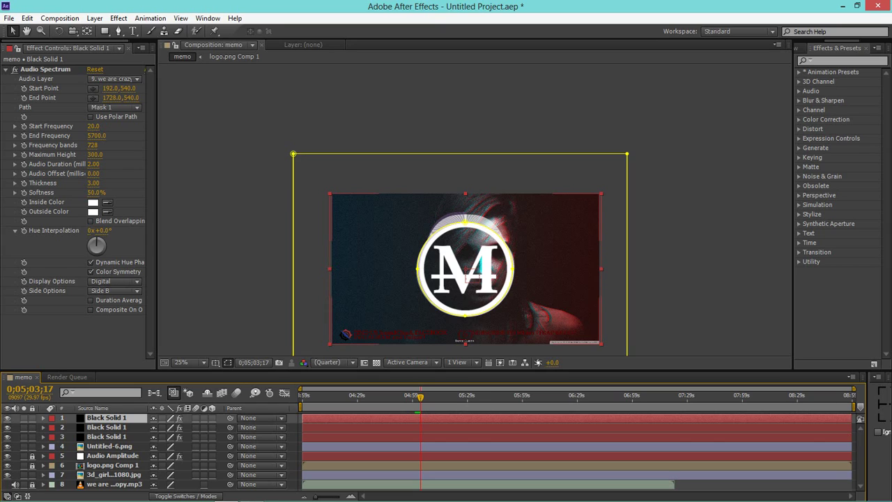
key(ctrl+d)
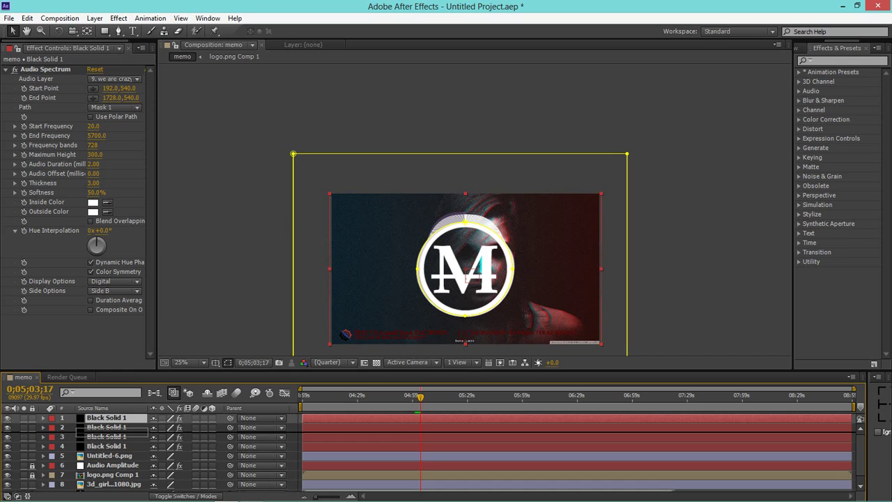
Set the second spectrum layer's Maximum Height to 400.
click(106, 426)
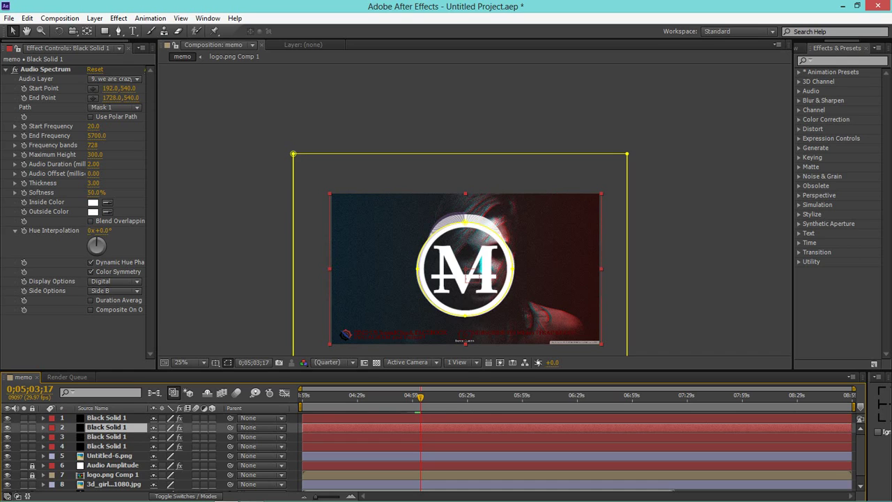
click(94, 154)
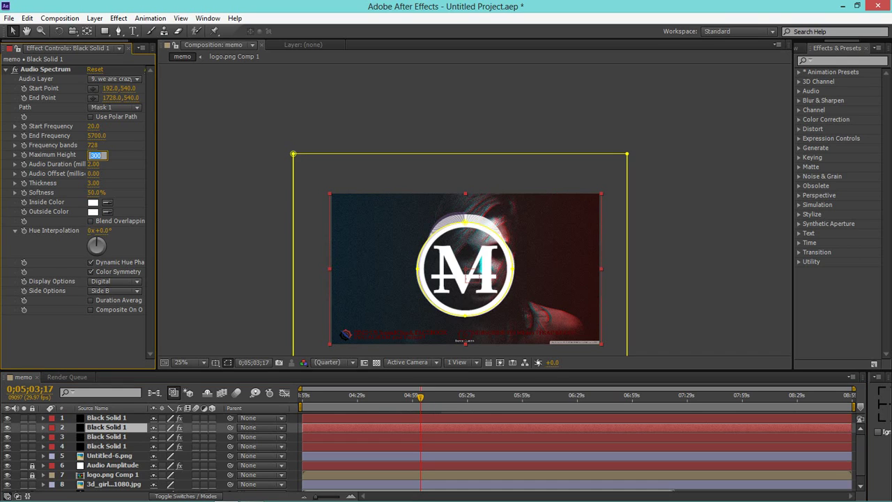
text(400)
key(Return)
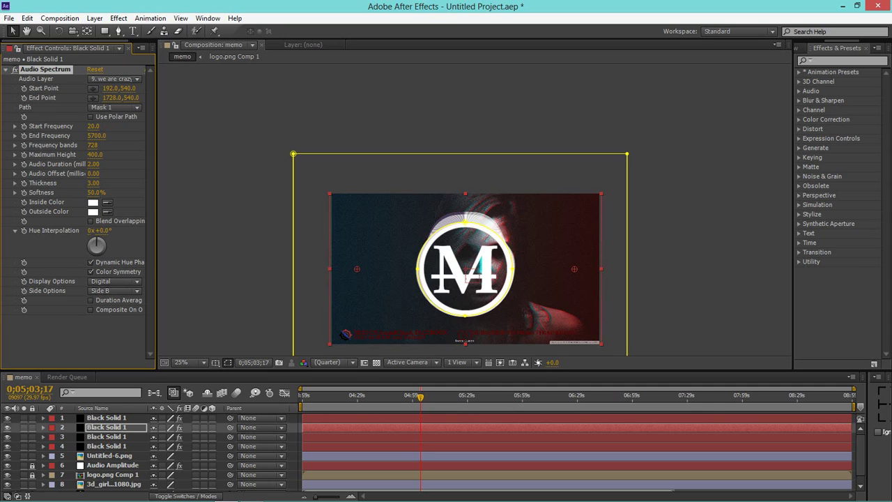
Give its Audio Spectrum a blue 1D319B inside colour.
click(93, 203)
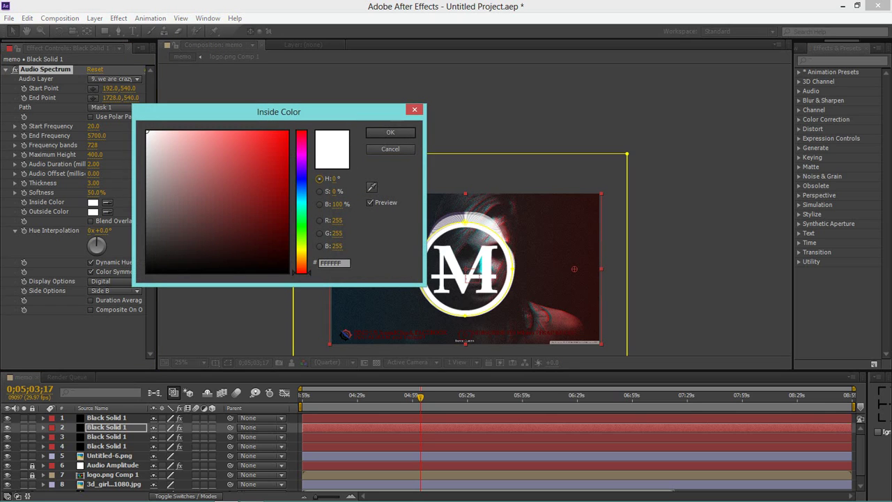
click(301, 181)
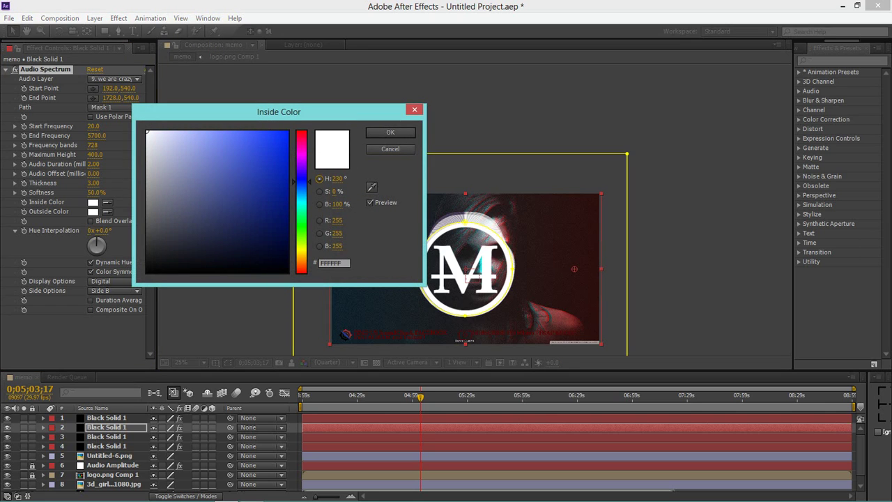
click(261, 186)
click(390, 131)
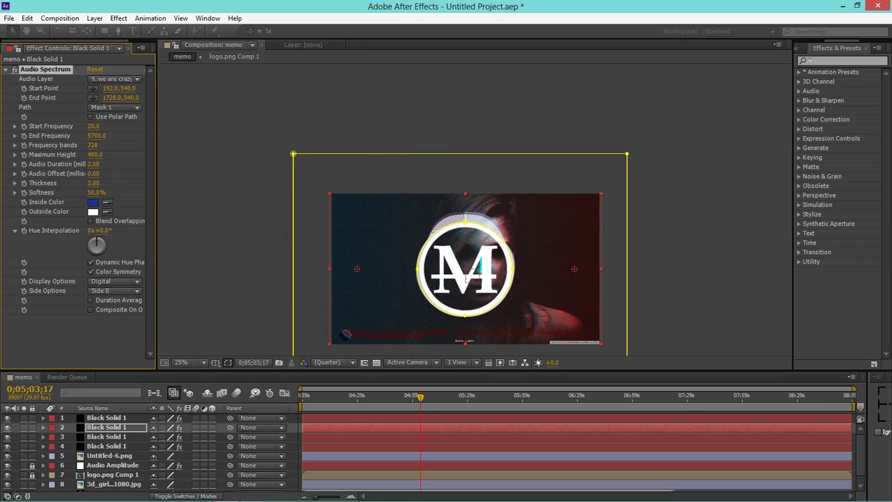
Make the outside colour dark red and zoom the composition view to 100%.
click(93, 211)
drag(249, 197, 253, 193)
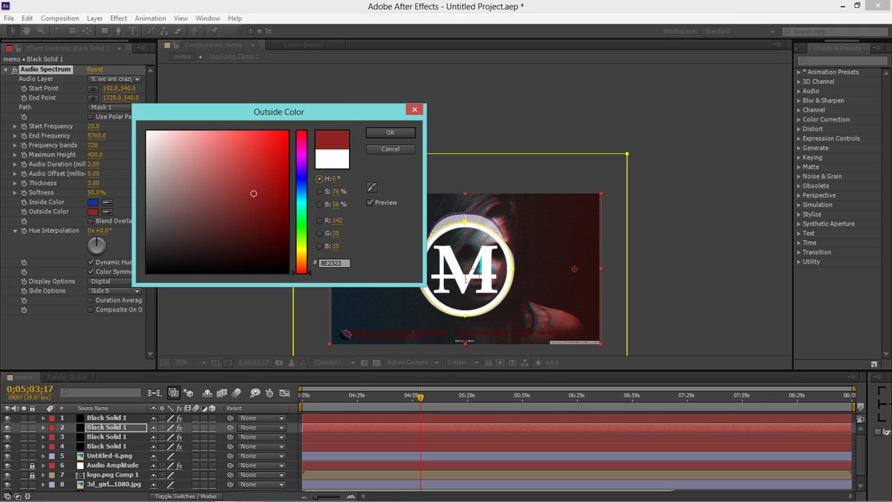
click(391, 132)
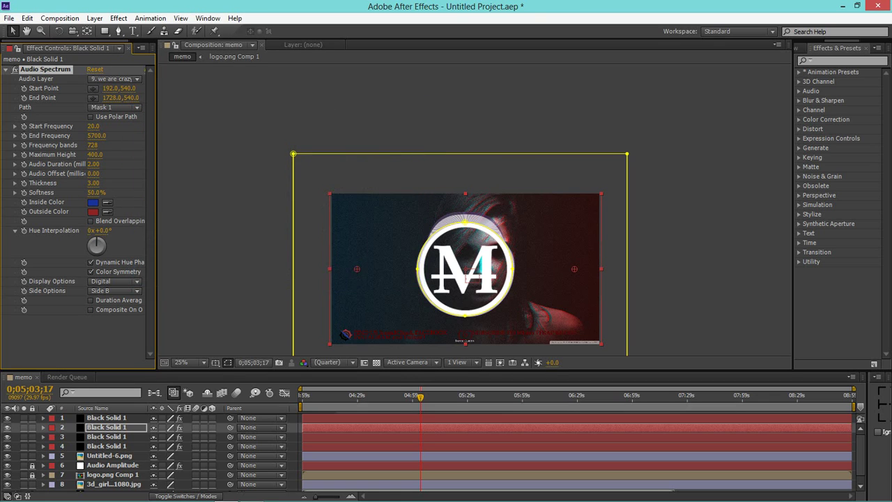
key(period)
key(period)
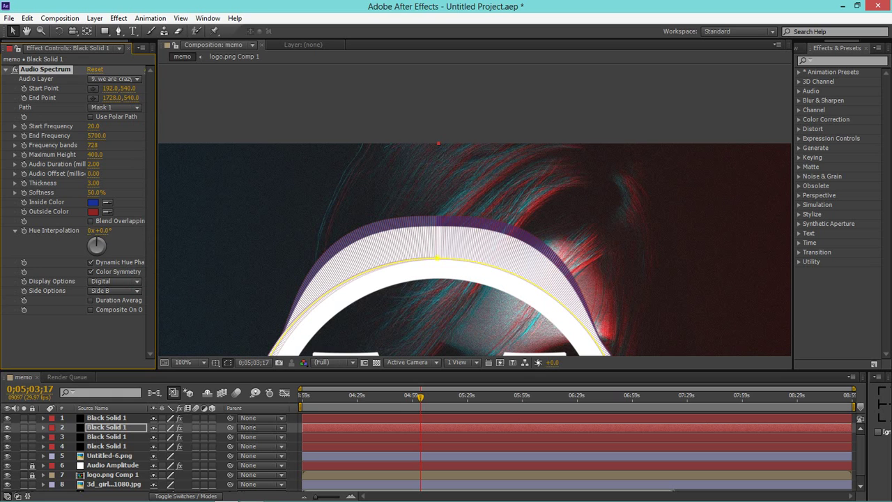
key(period)
key(comma)
Change the outside colour to a light pink-purple AC75AE.
click(92, 211)
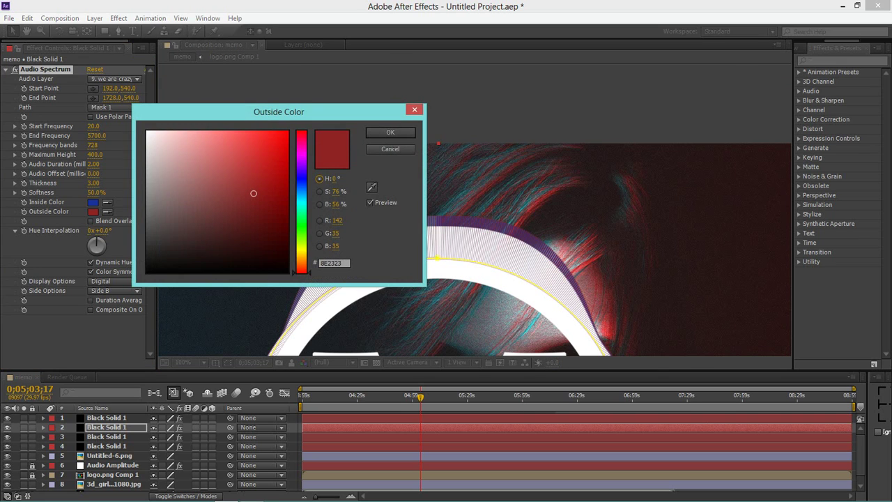
click(301, 182)
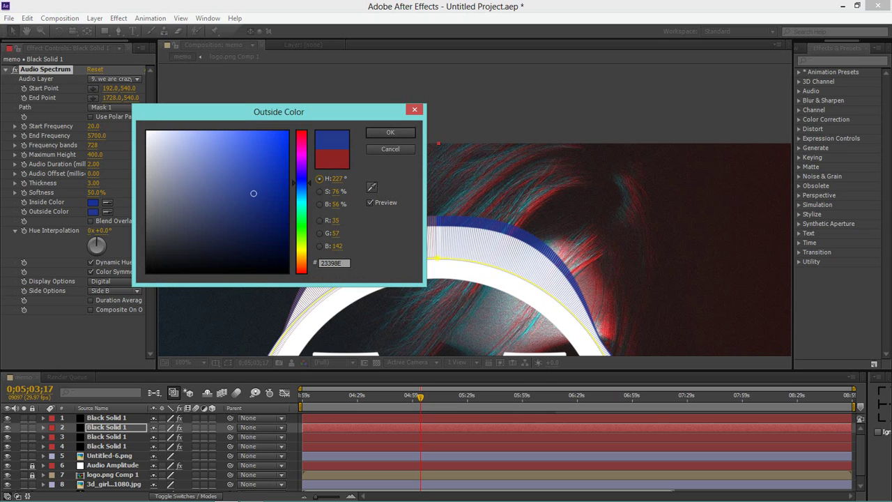
click(301, 168)
click(301, 153)
drag(253, 193, 193, 176)
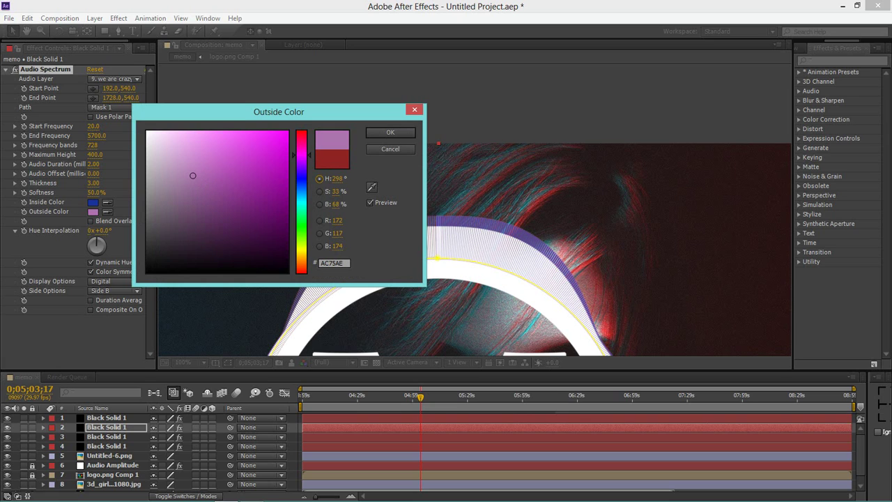
drag(279, 112, 190, 114)
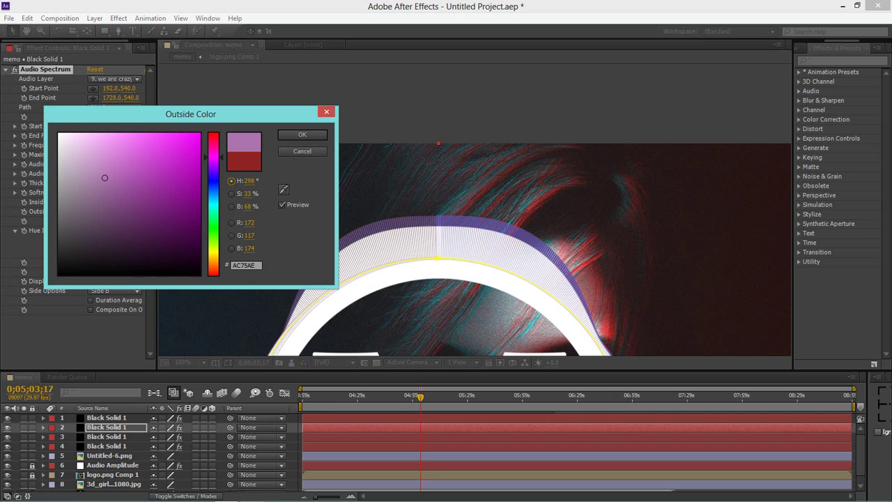
Apply the AC75AE outside colour and move the playhead to 0;05;04;24.
key(Return)
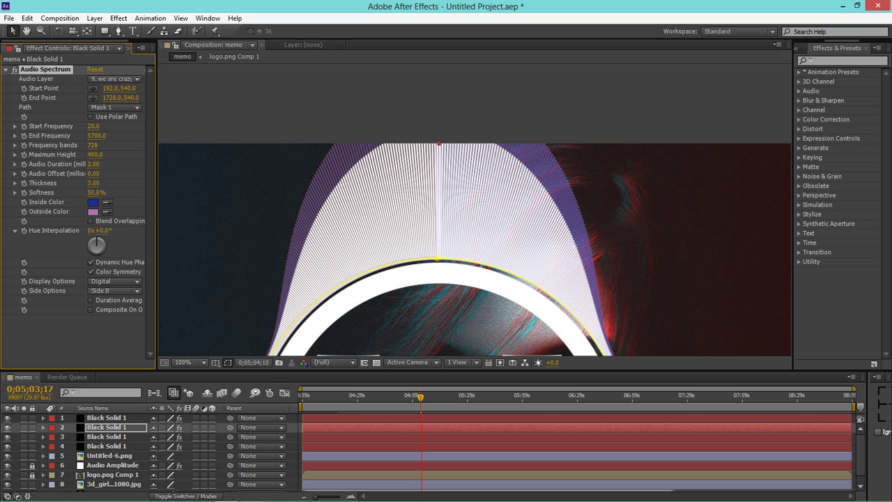
click(106, 446)
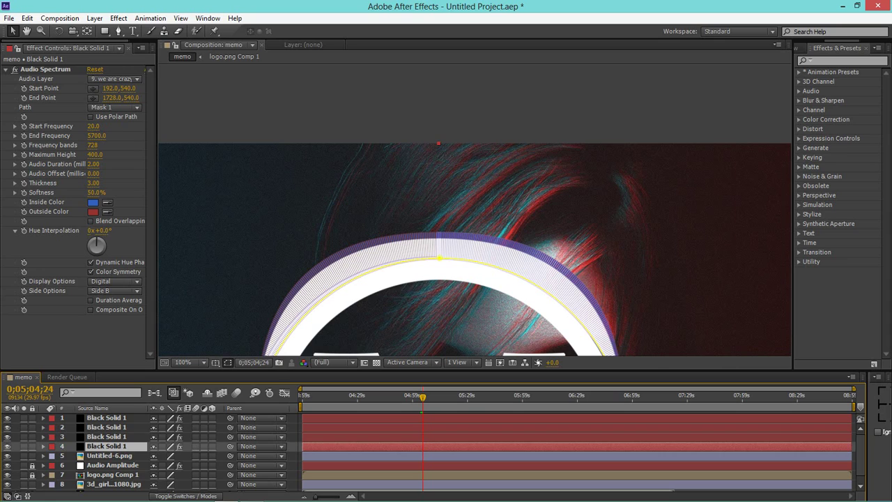
Duplicate the spectrum layer and set the copy's Maximum Height to 500.
key(ctrl+d)
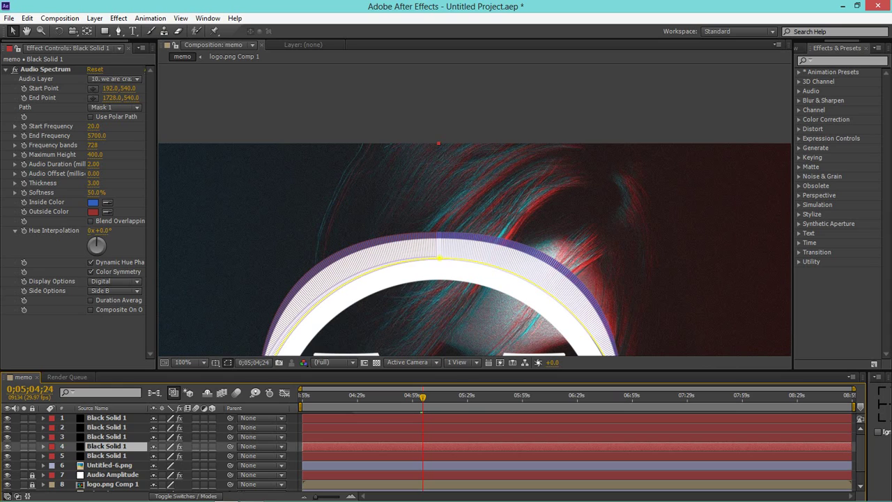
click(95, 154)
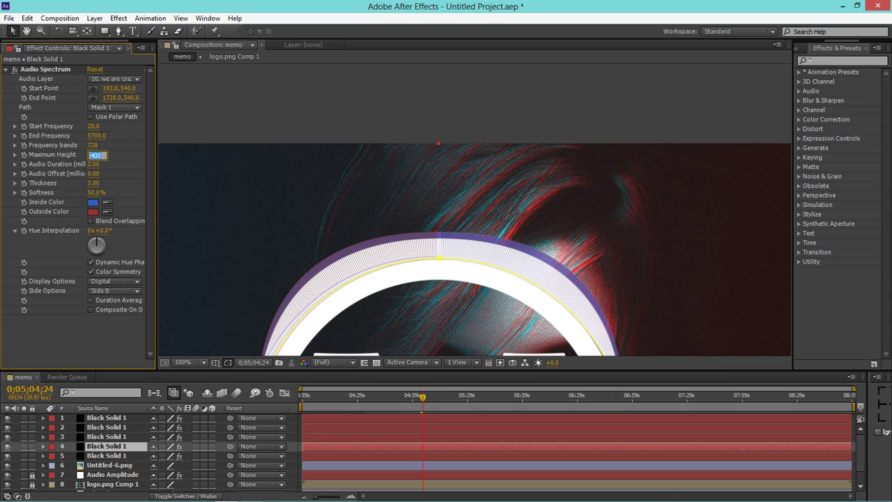
text(5)
text(00)
key(Return)
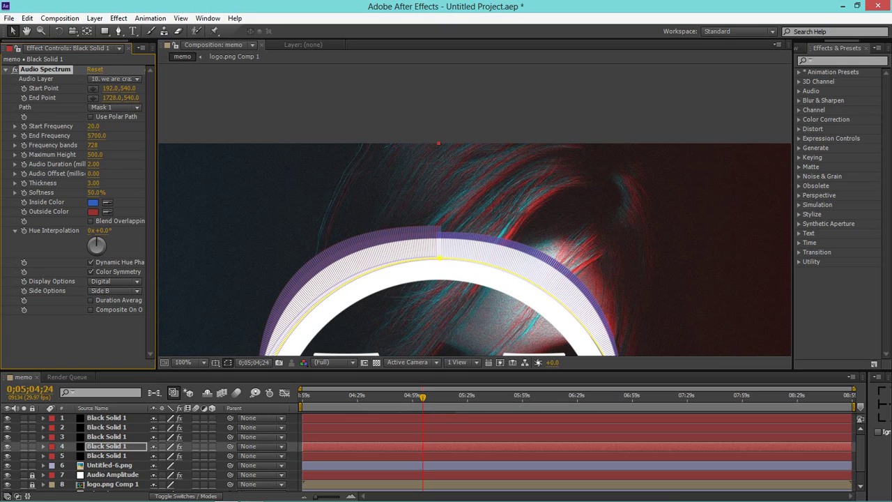
Move to the next spectrum layer down and inspect its Inside Color.
click(116, 446)
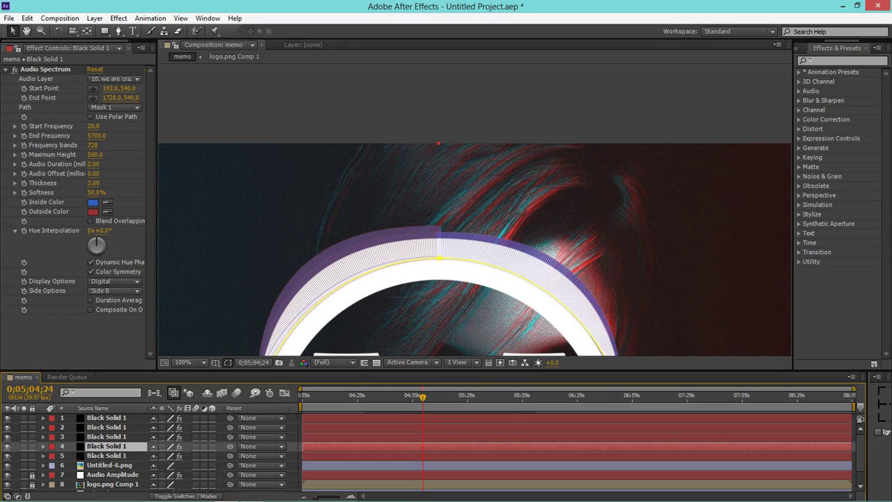
key(ctrl+Down)
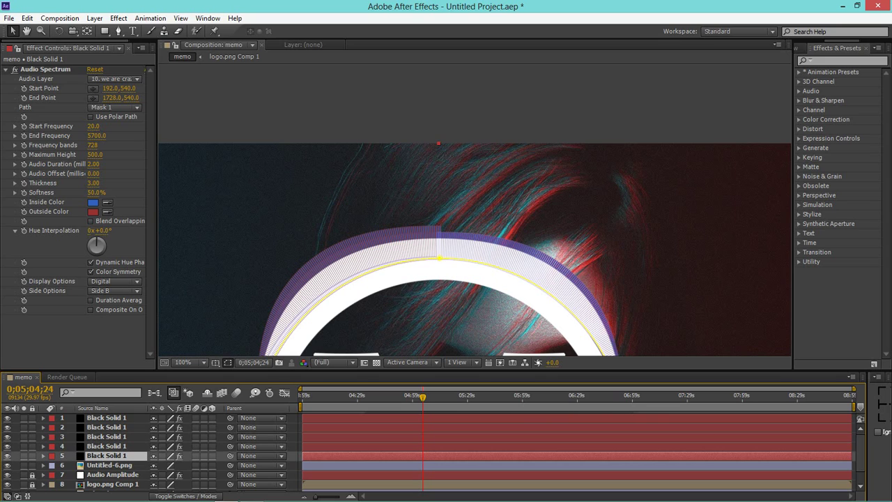
click(92, 202)
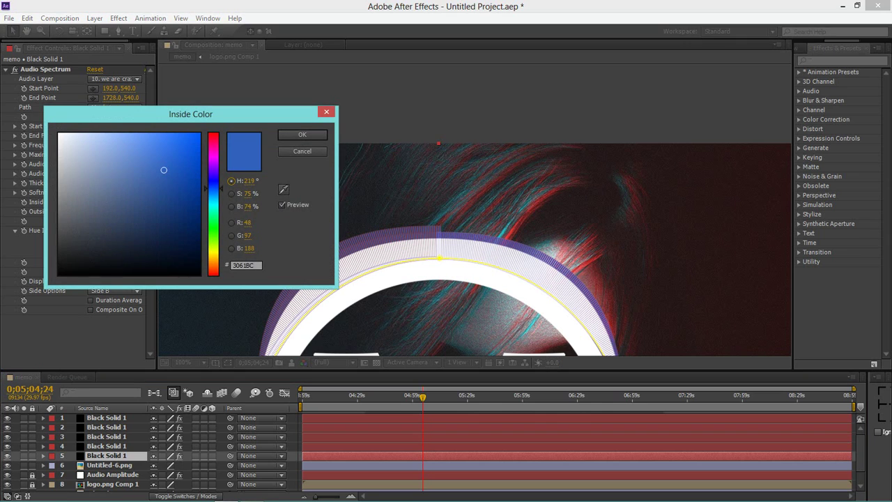
click(326, 111)
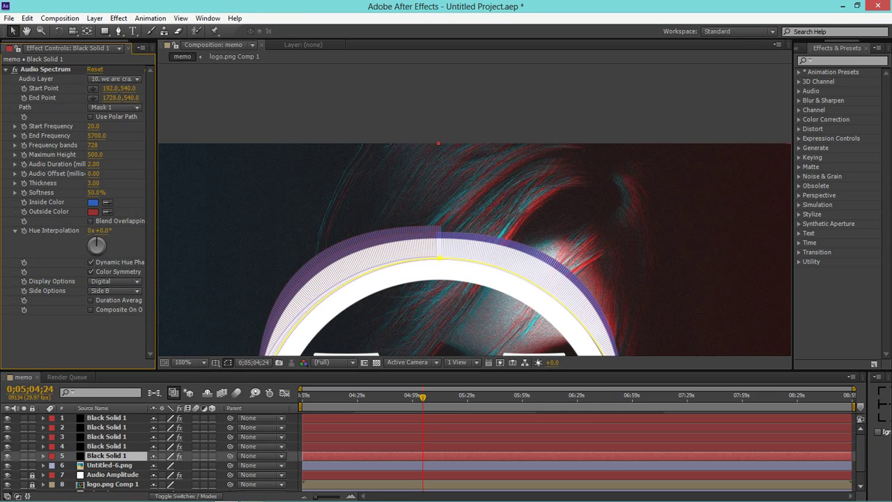
Duplicate the second spectrum layer, move the copy to position 3, and set Maximum Height 500.
click(106, 426)
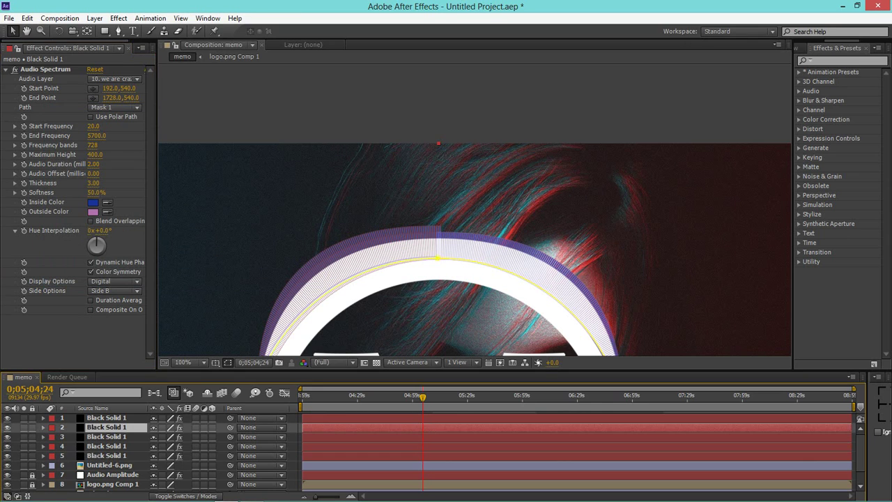
key(ctrl+d)
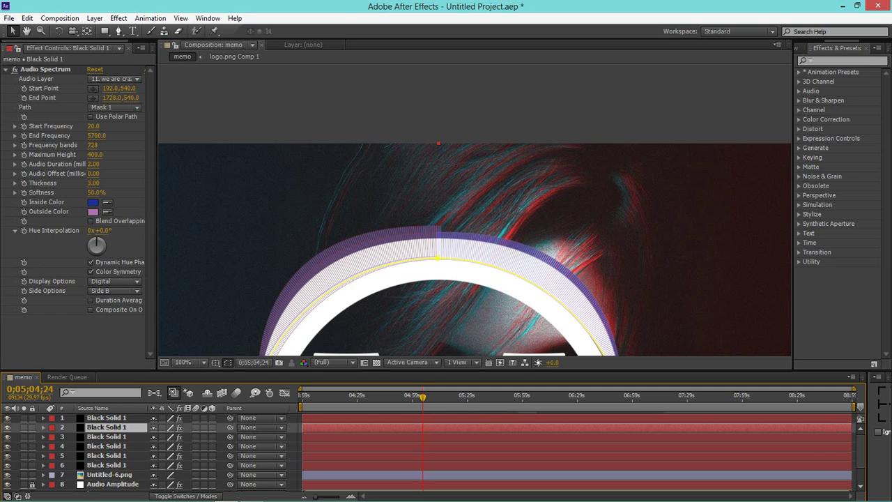
drag(106, 441, 106, 436)
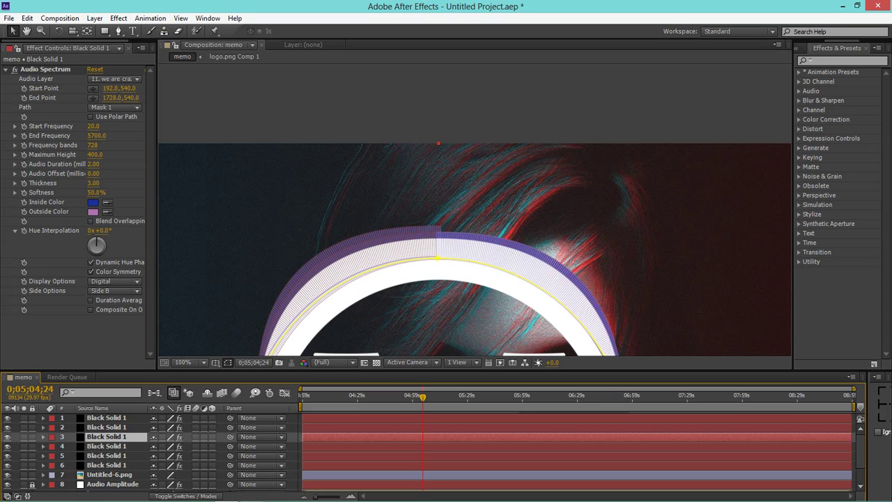
click(95, 154)
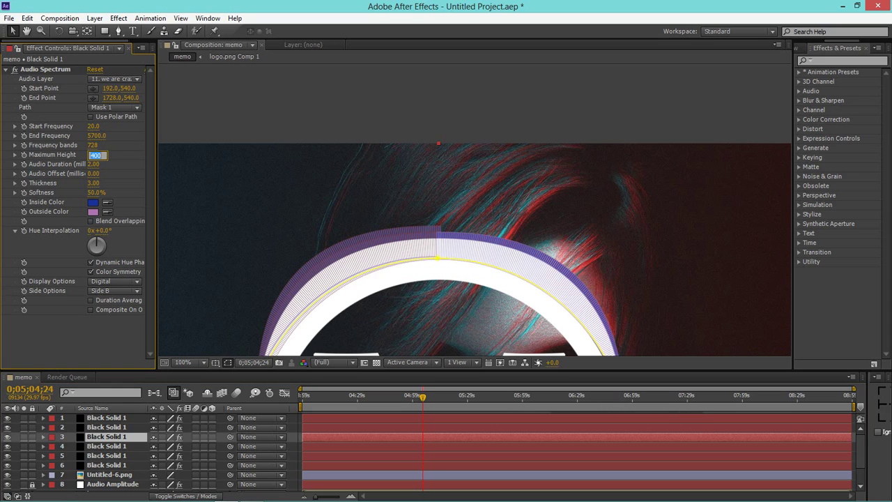
text(50)
text(0)
key(Return)
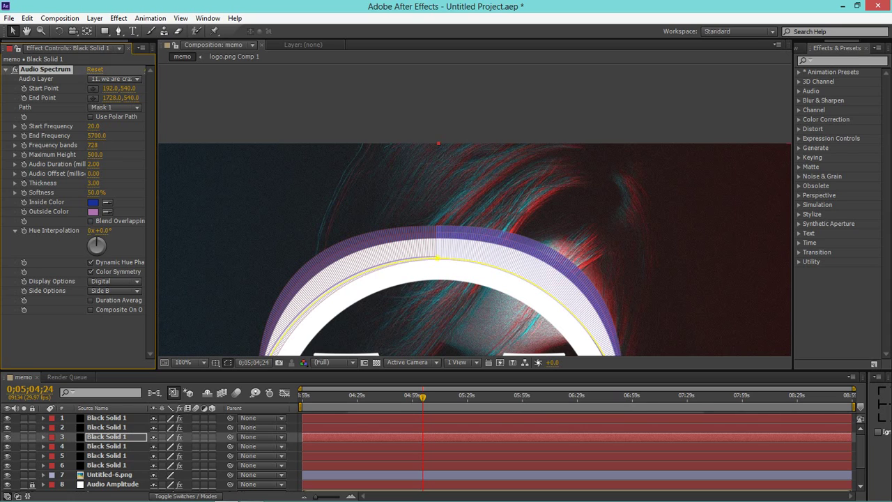
Start turning layer 6's spectrum Inside Color green 30BC3A.
click(106, 464)
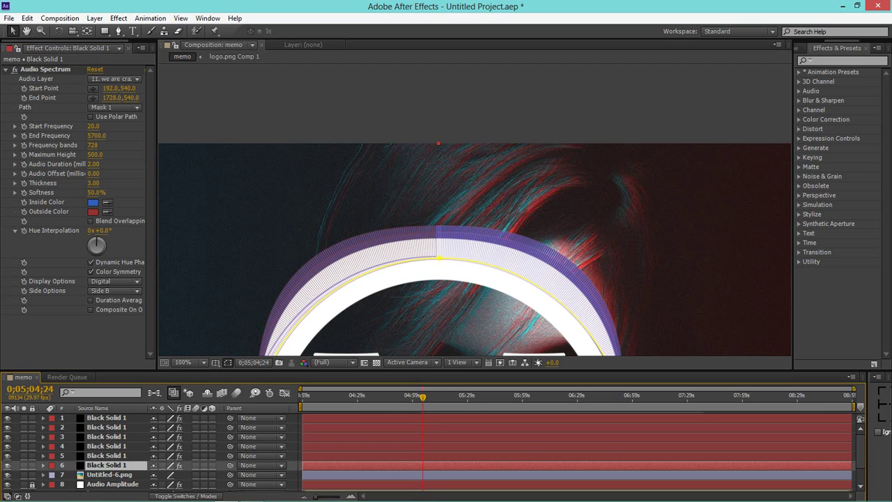
click(93, 202)
drag(249, 181, 216, 180)
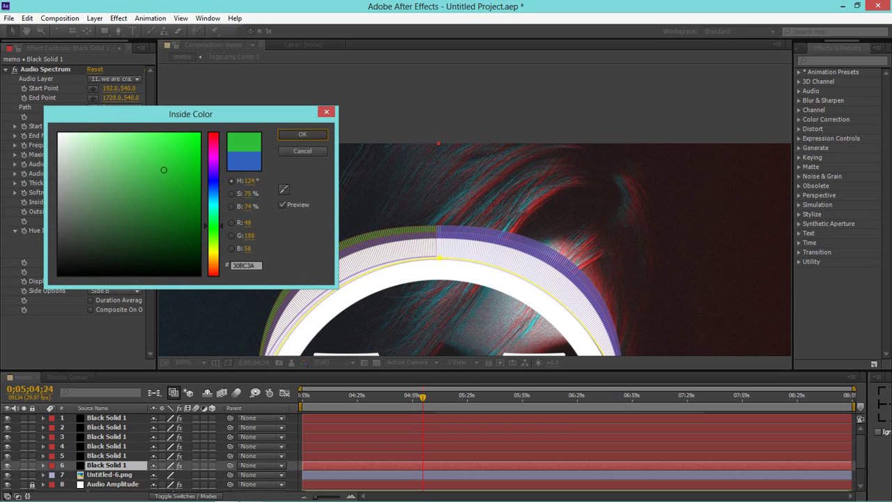
Confirm layer 6's green, then give layer 3's spectrum a bright green inside colour.
key(Return)
click(106, 436)
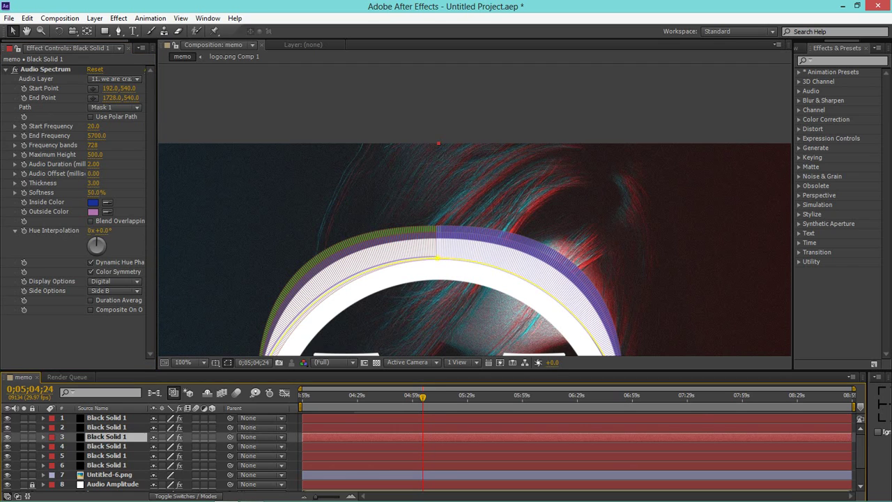
click(93, 202)
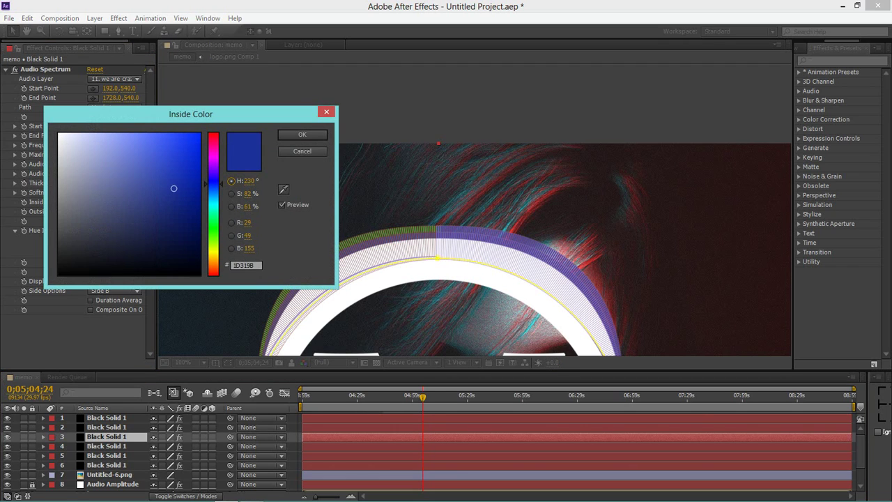
drag(213, 184, 213, 224)
mouse_move(174, 188)
mouse_down()
mouse_move(213, 243)
mouse_move(213, 231)
mouse_up()
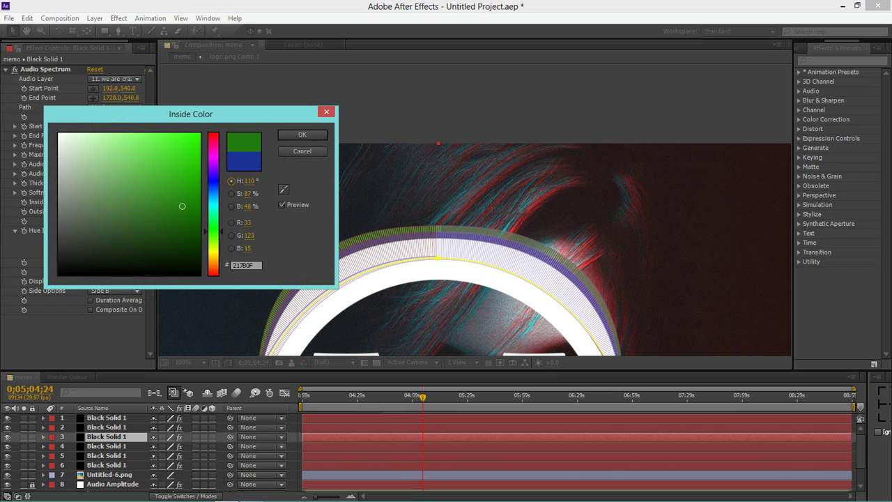
drag(190, 114, 312, 67)
drag(334, 185, 335, 188)
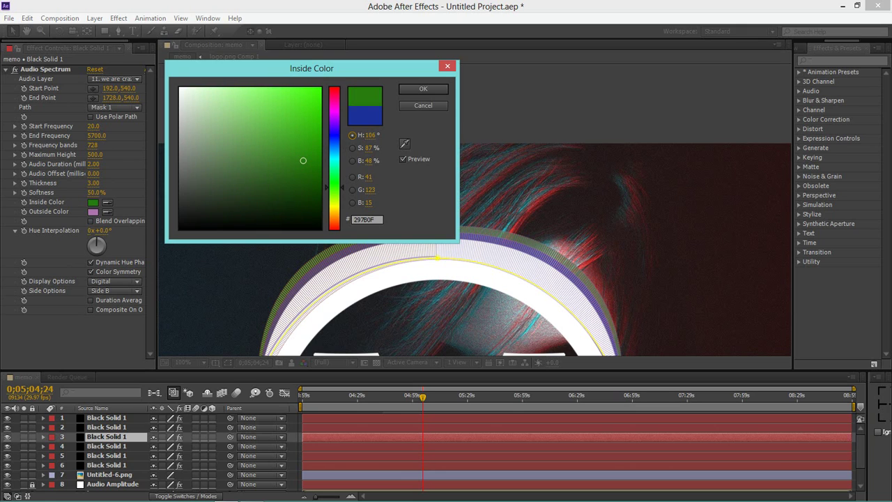
mouse_move(303, 160)
mouse_down()
mouse_move(311, 98)
mouse_move(194, 115)
mouse_move(204, 136)
mouse_up()
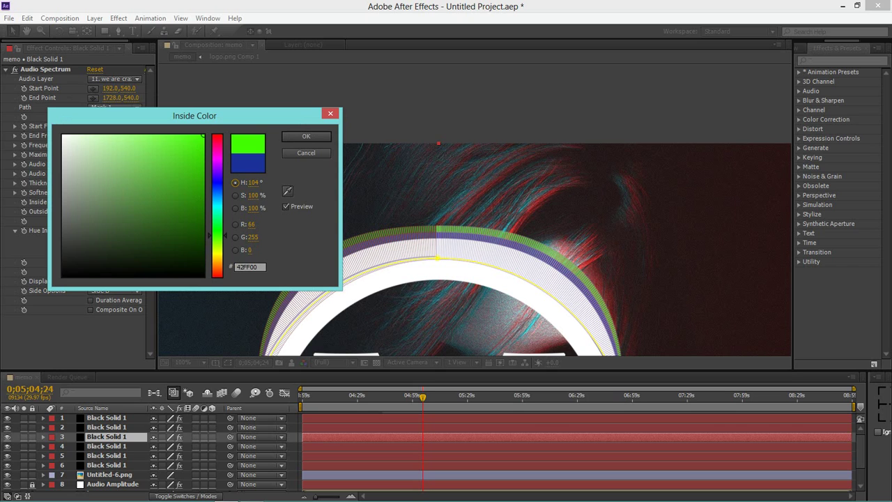
key(Return)
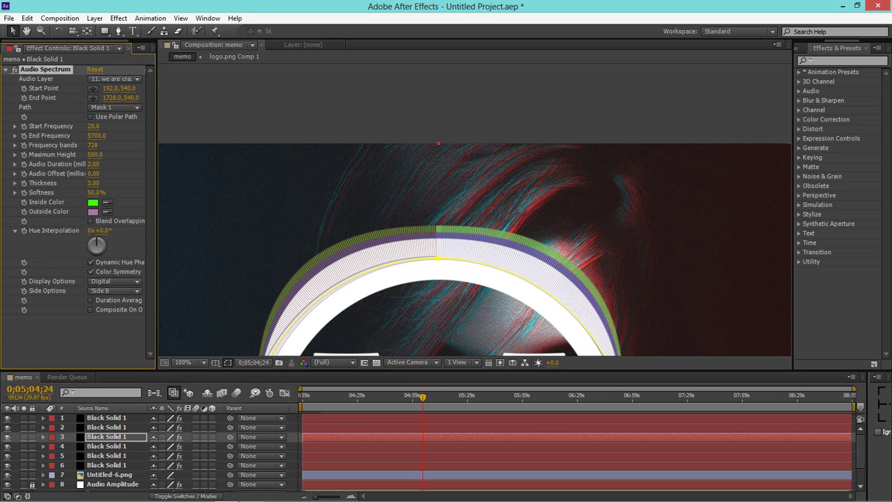
Set layer 6's Inside Color to a yellower green 32FE03.
click(106, 464)
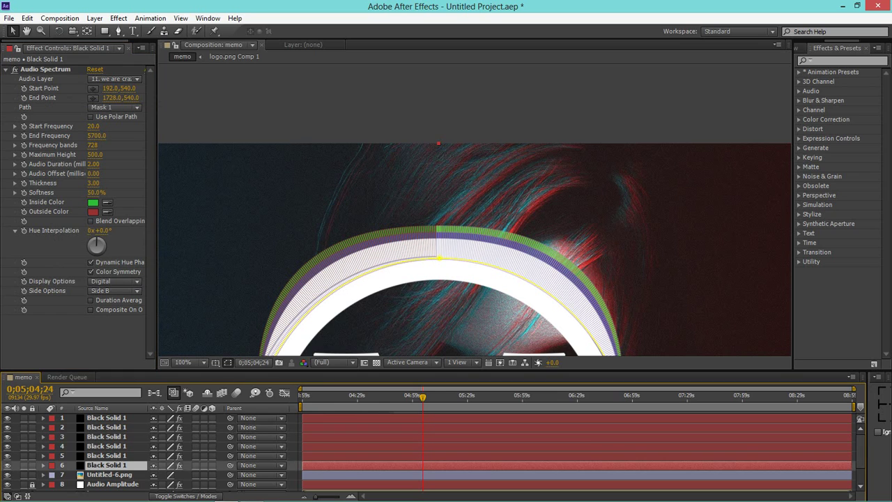
click(92, 202)
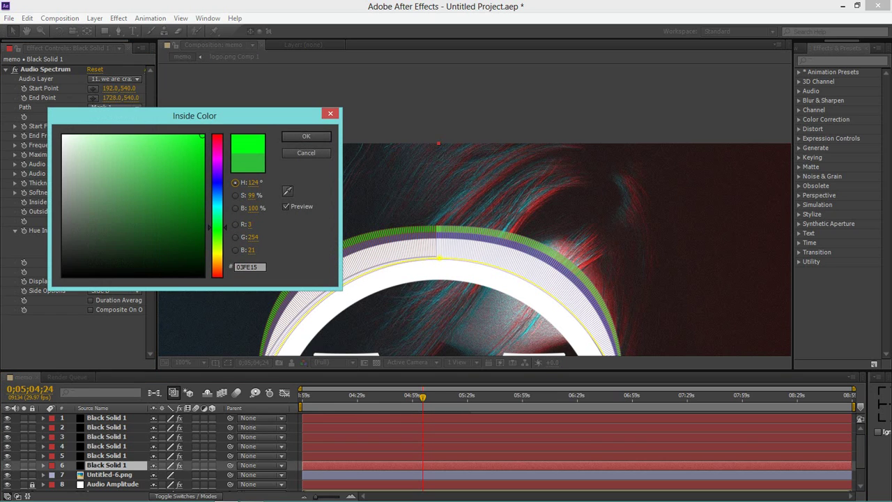
drag(251, 182, 241, 182)
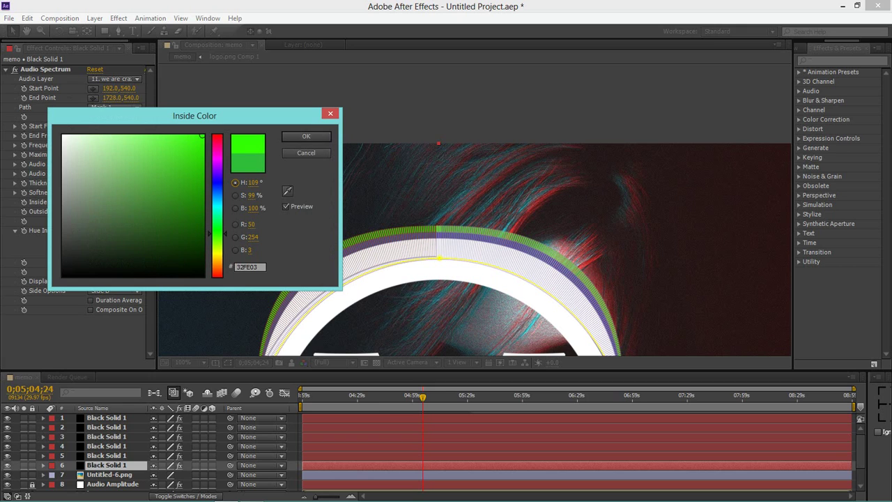
click(306, 136)
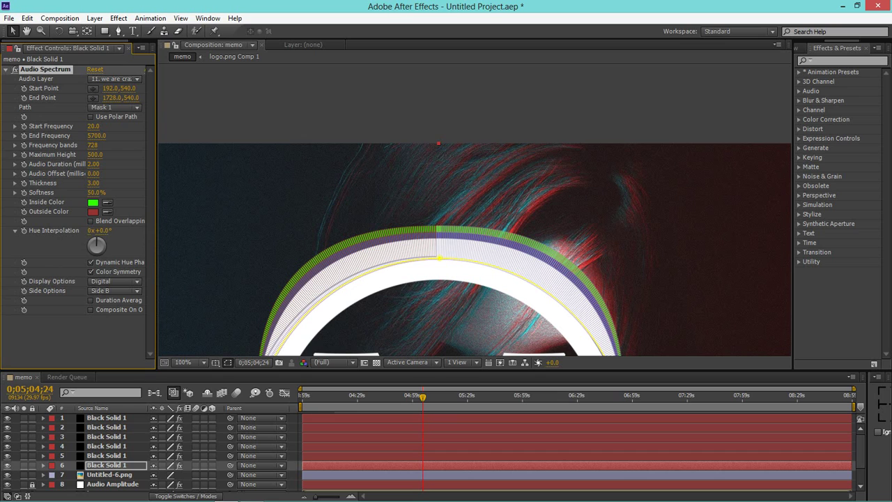
Set layer 6's Outside Color to pure green 00FF00.
click(93, 211)
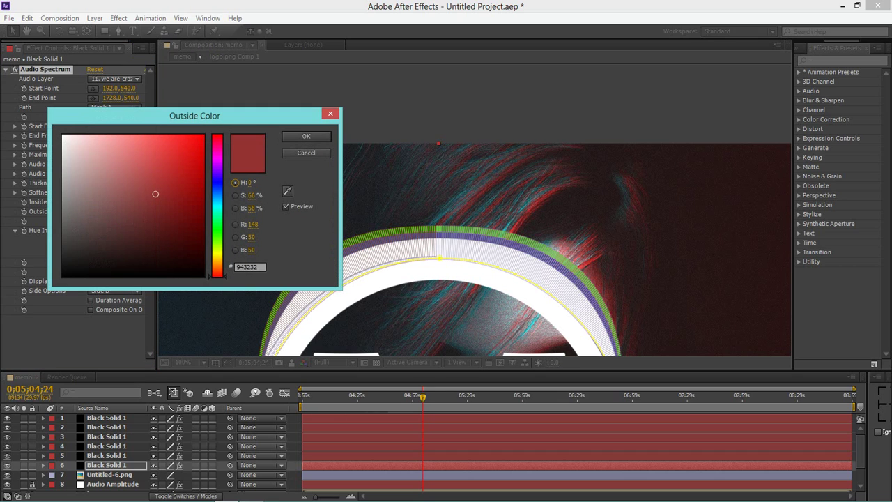
text(329440)
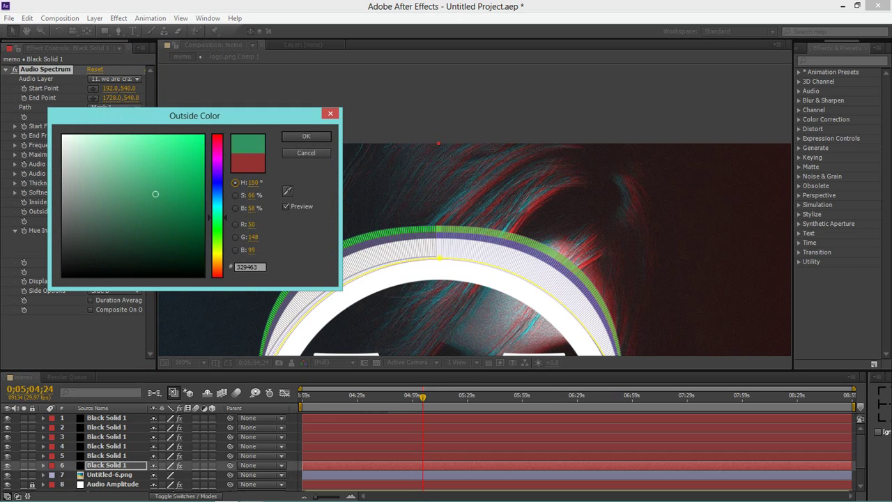
key(BackSpace)
key(BackSpace)
text(32)
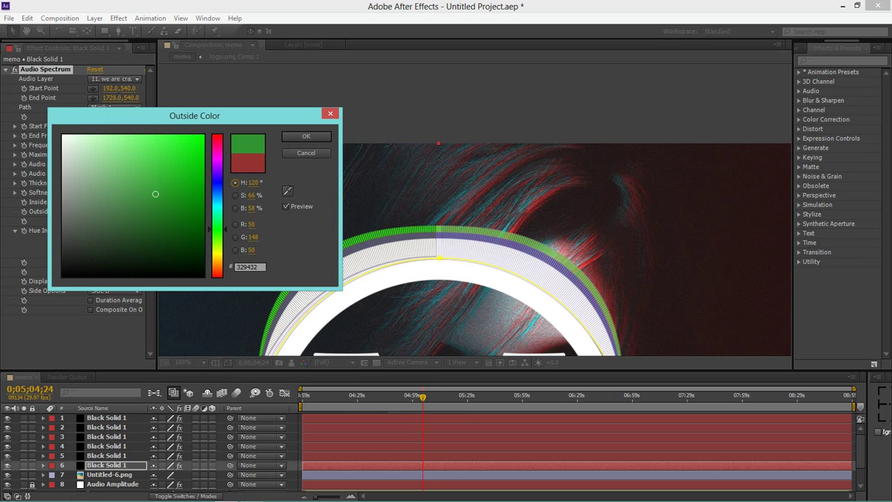
drag(183, 204, 203, 135)
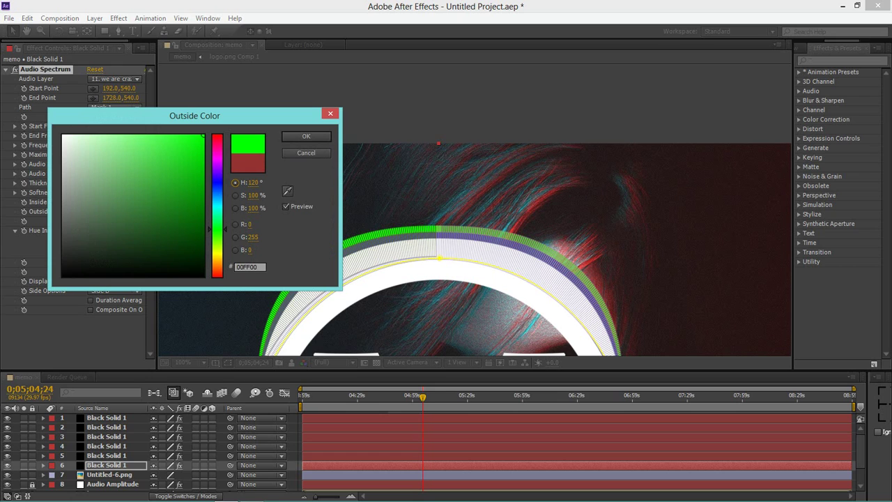
click(306, 136)
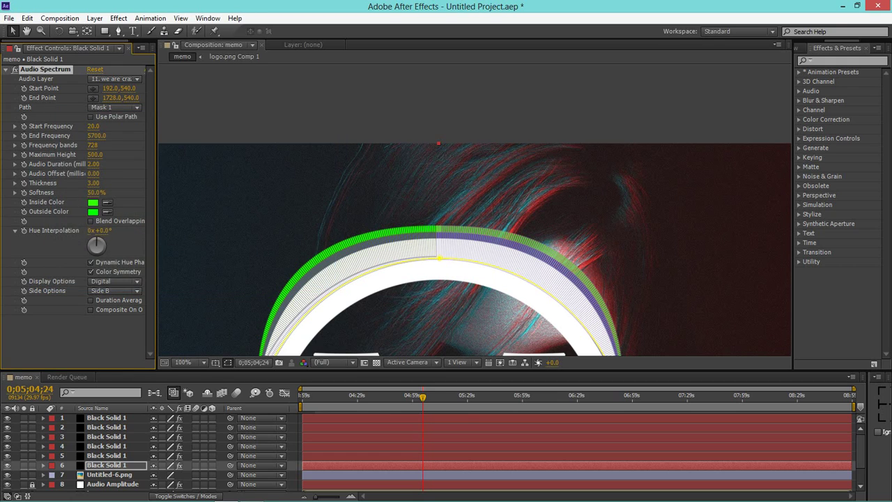
Set layer 3's Outside Color to 00FF12, preview playback, and enlarge the timeline.
click(106, 436)
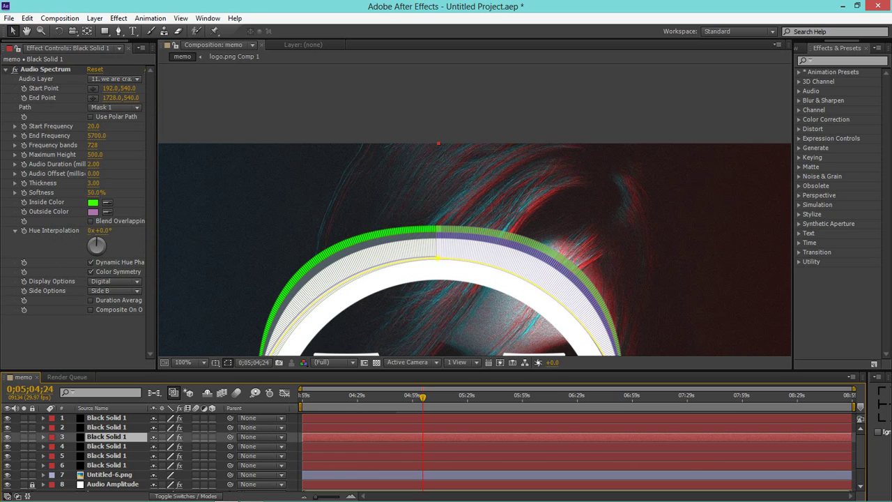
click(93, 211)
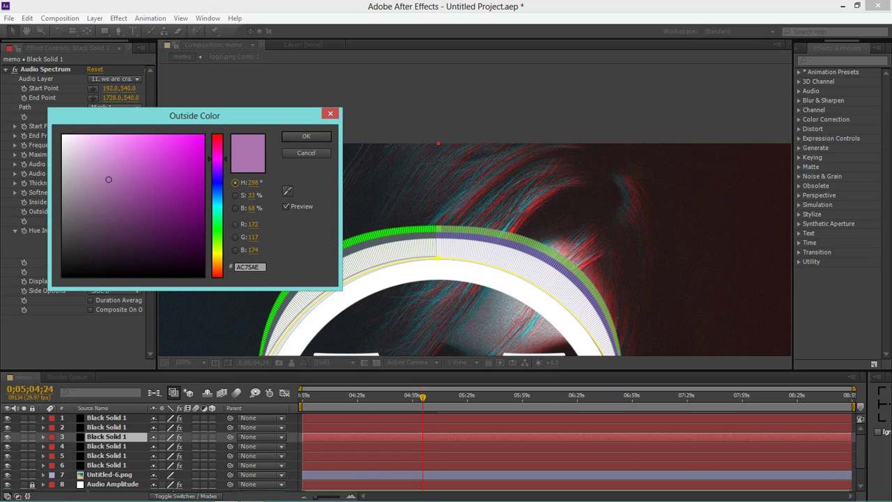
text(00FF12)
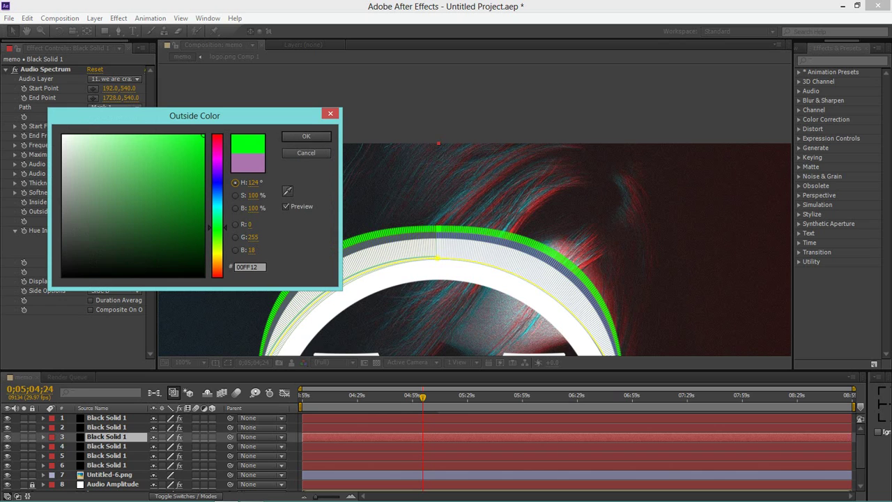
key(Return)
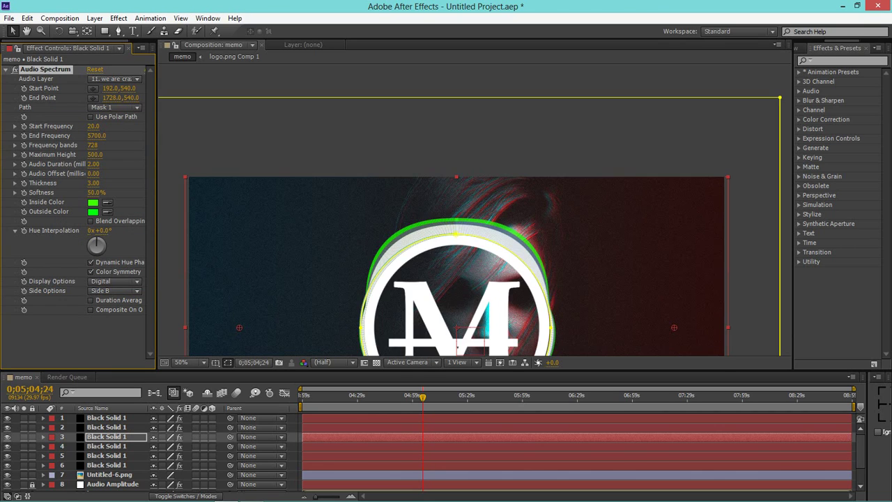
key(space)
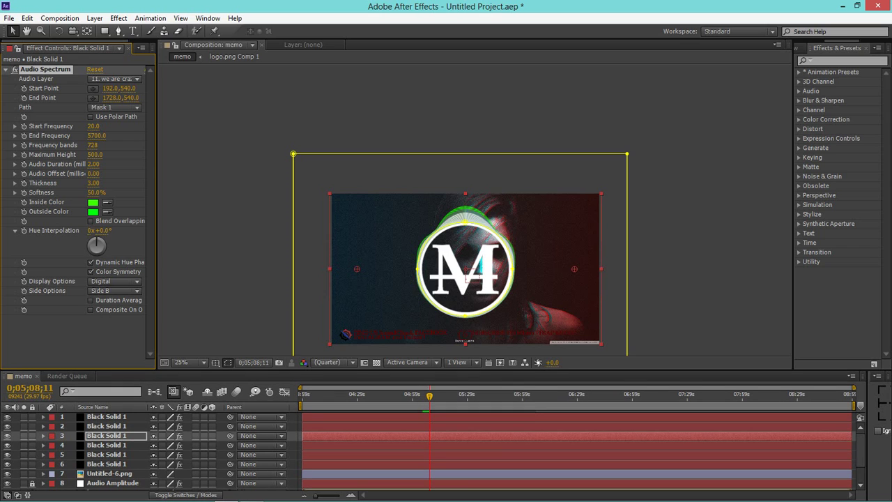
drag(474, 370, 474, 240)
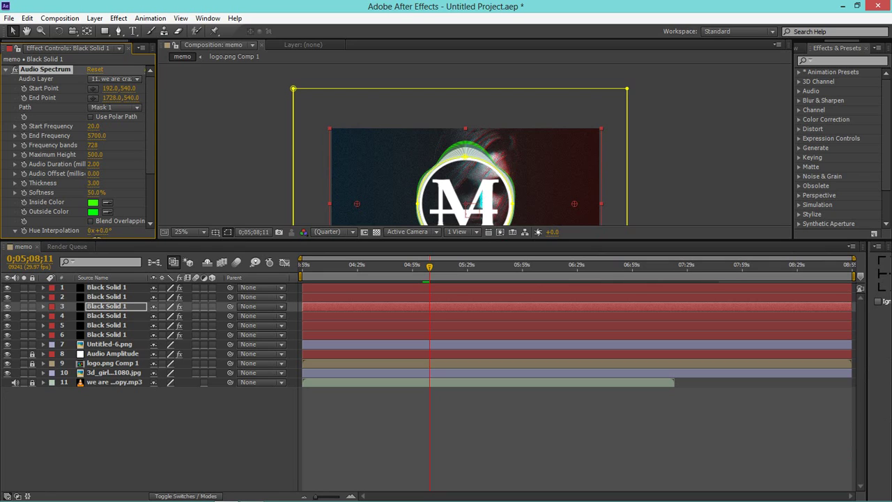
Reveal the Audio Amplitude slider, then add an expression to layer 6's Scale.
click(44, 354)
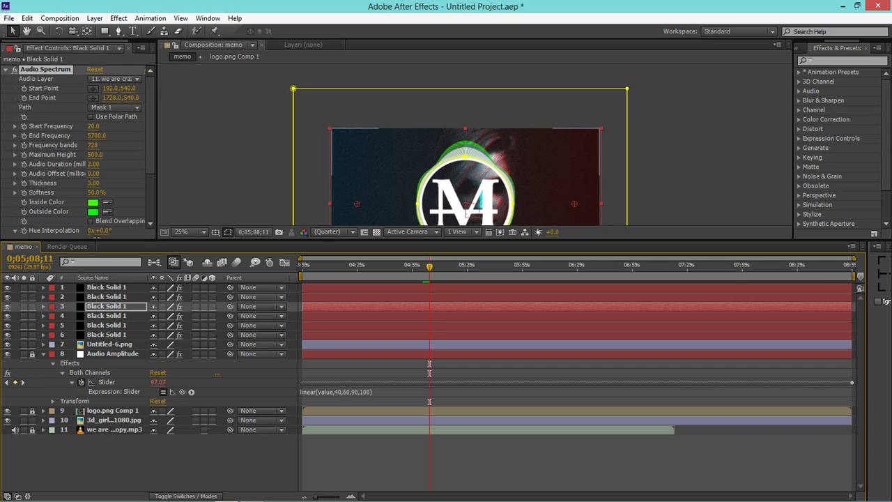
click(109, 344)
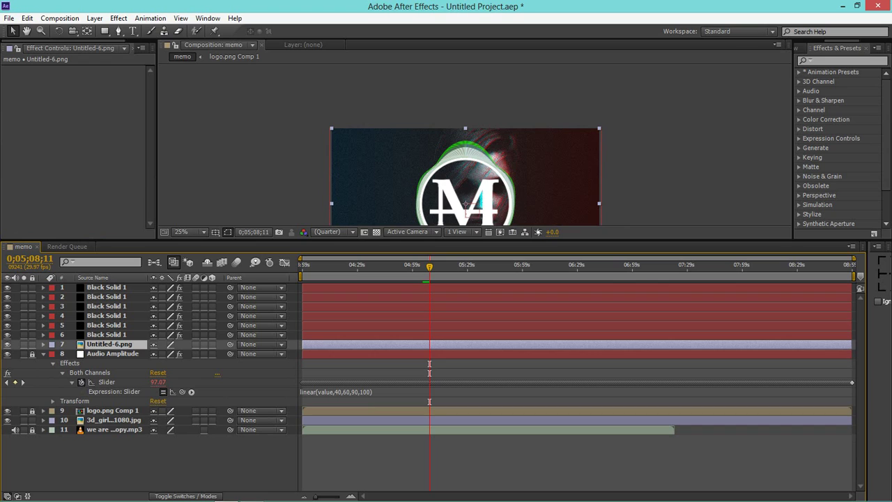
click(106, 334)
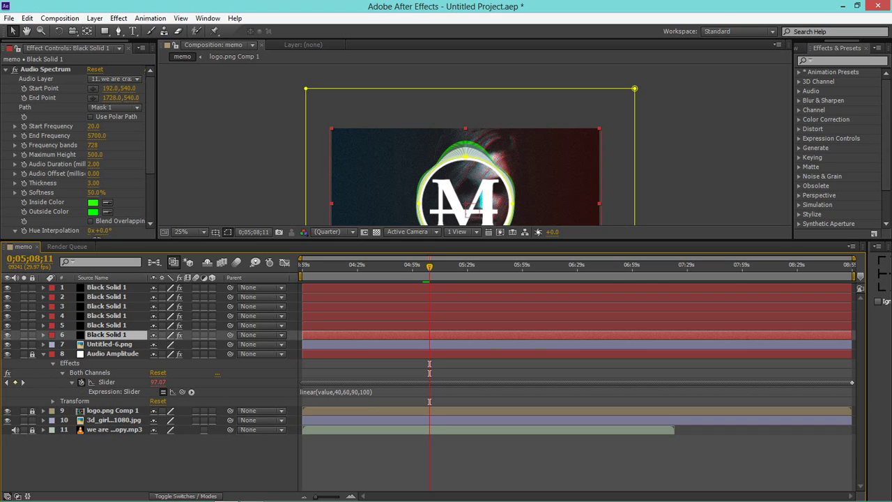
key(s)
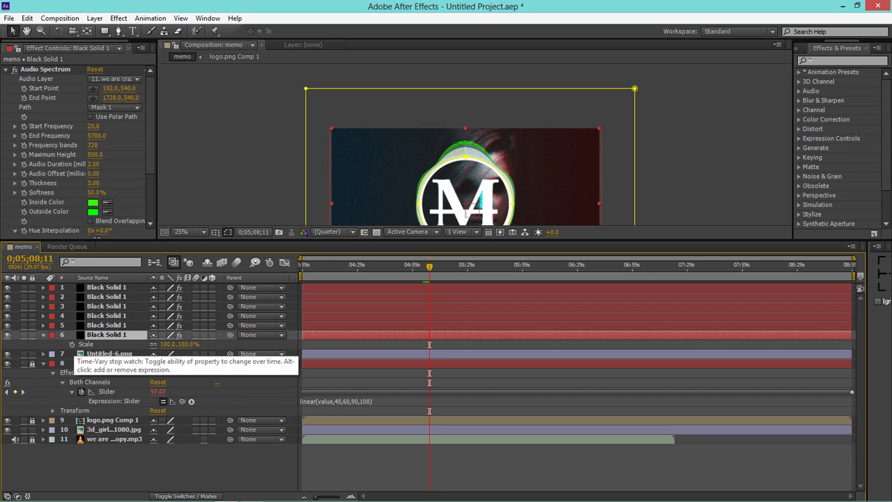
alt+click(71, 344)
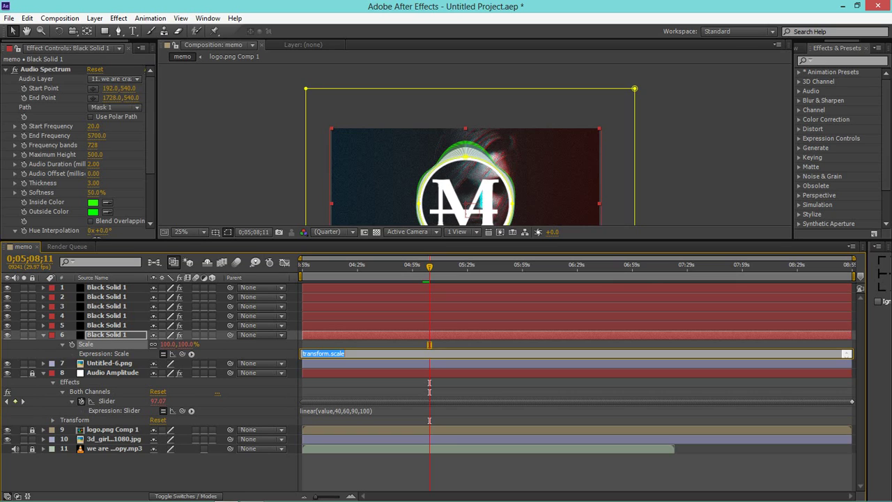
Save the project as memo in D:\RUN\Trap beat memo.
click(9, 19)
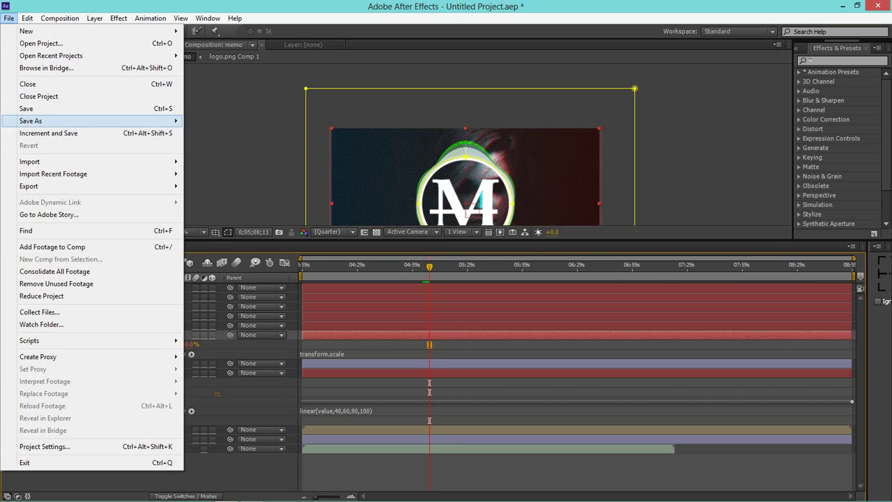
mouse_move(30, 120)
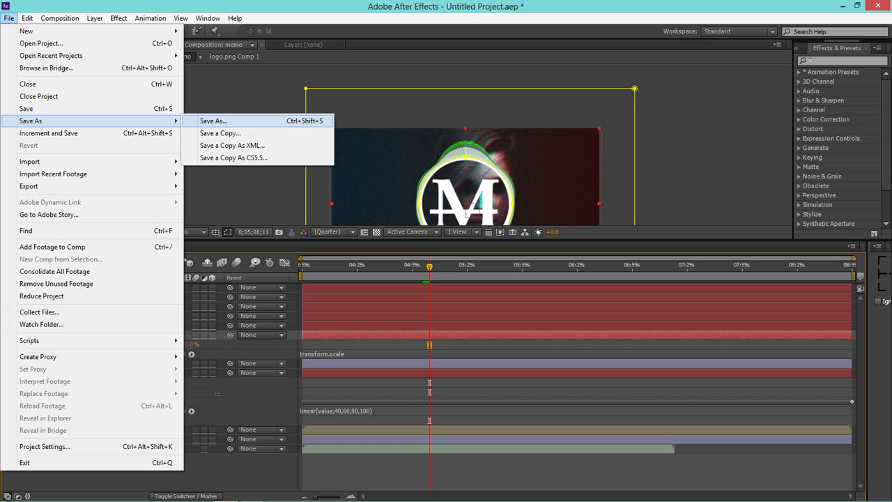
click(211, 119)
mouse_move(227, 496)
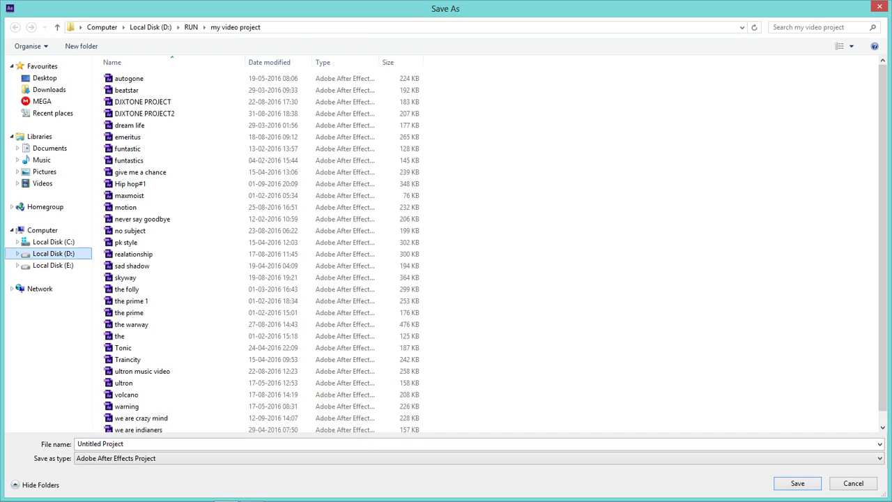
click(53, 253)
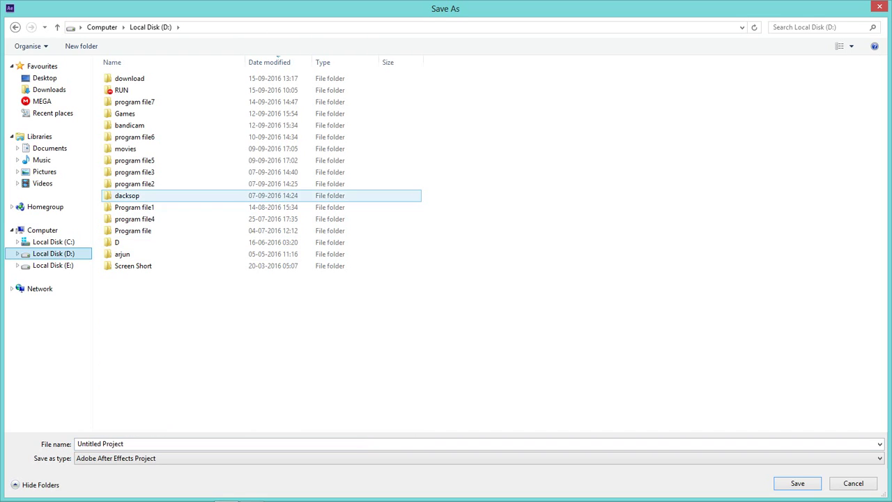
double_click(122, 90)
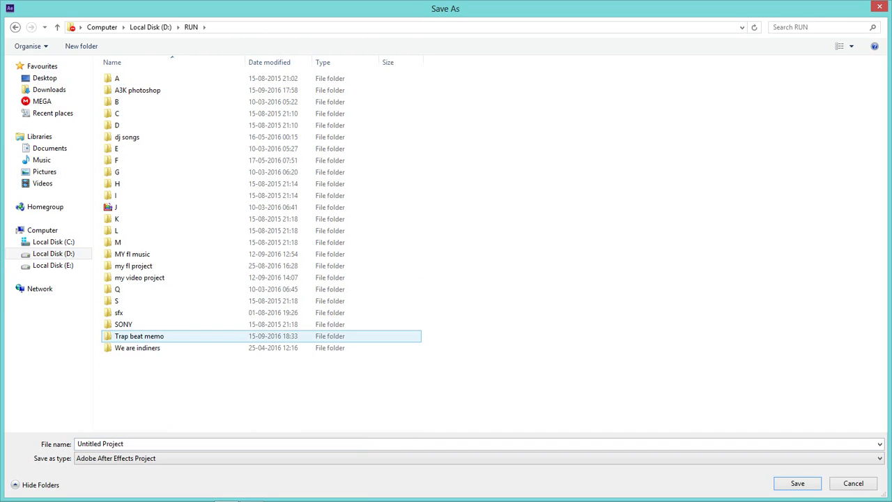
double_click(146, 336)
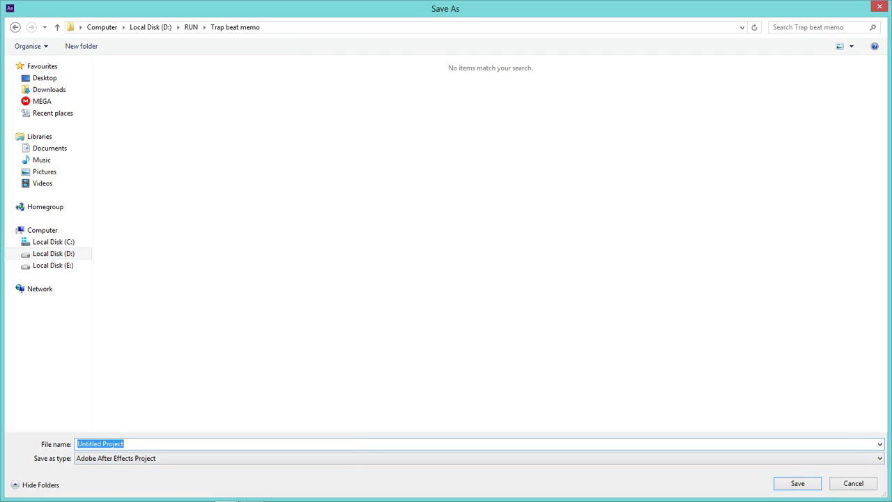
key(BackSpace)
text(m)
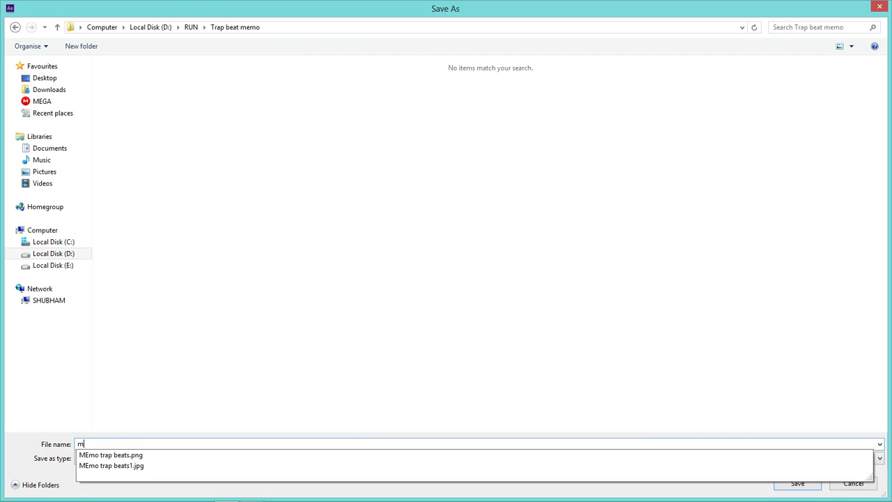
text(emo)
key(Return)
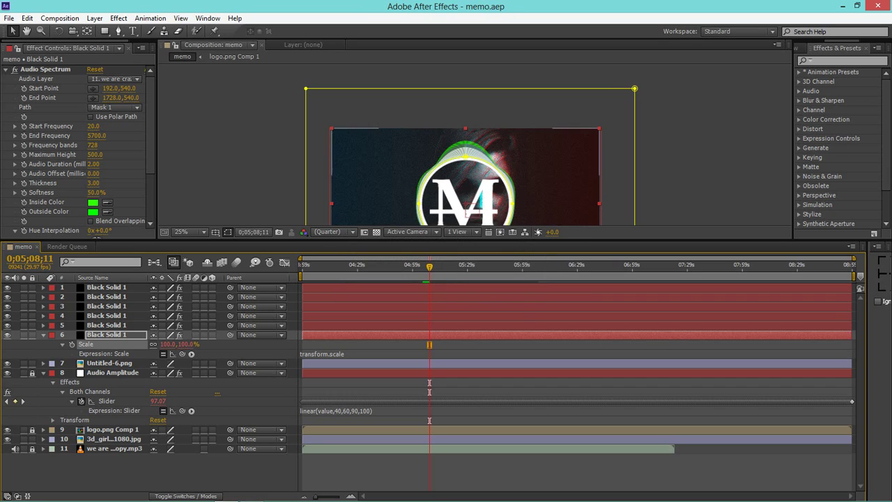
Link spectrum layer 6's Scale to the Audio Amplitude slider with a [temp, temp] expression.
mouse_move(182, 353)
mouse_down()
mouse_move(135, 391)
mouse_move(103, 401)
mouse_up()
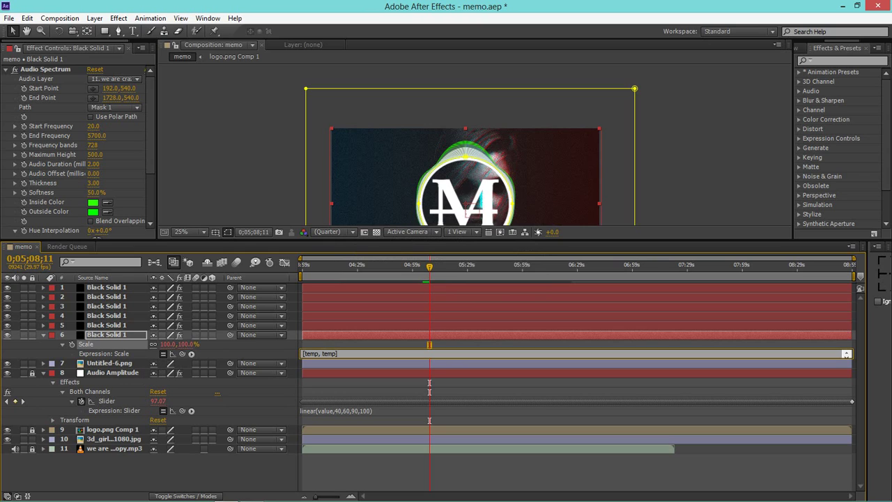
key(KP_Enter)
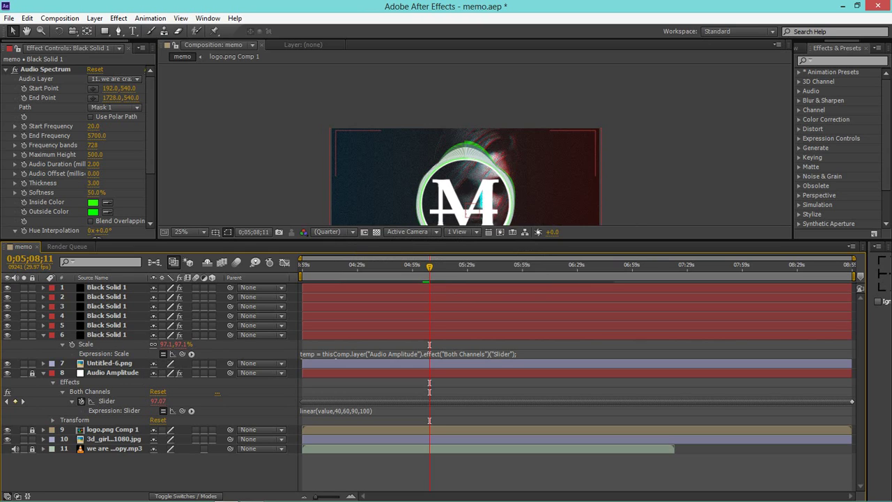
key(s)
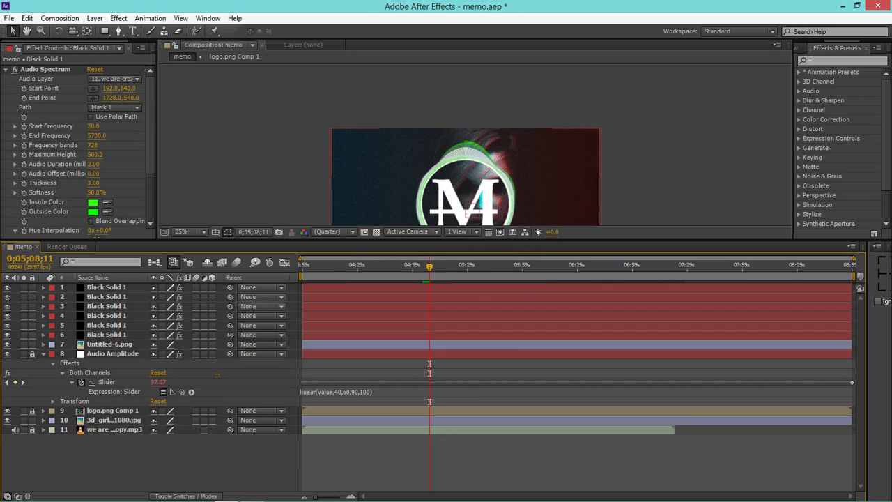
Give spectrum layer 5's Scale a [temp, temp] expression driven by the Audio Amplitude slider.
click(105, 325)
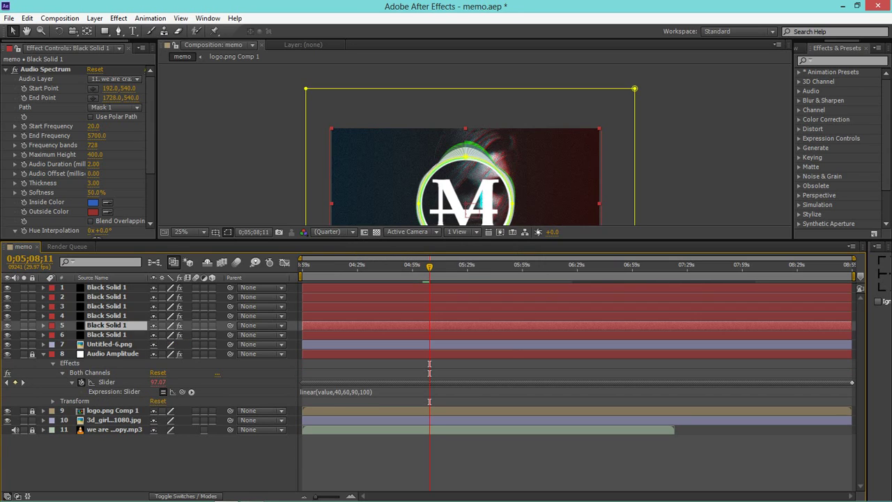
key(s)
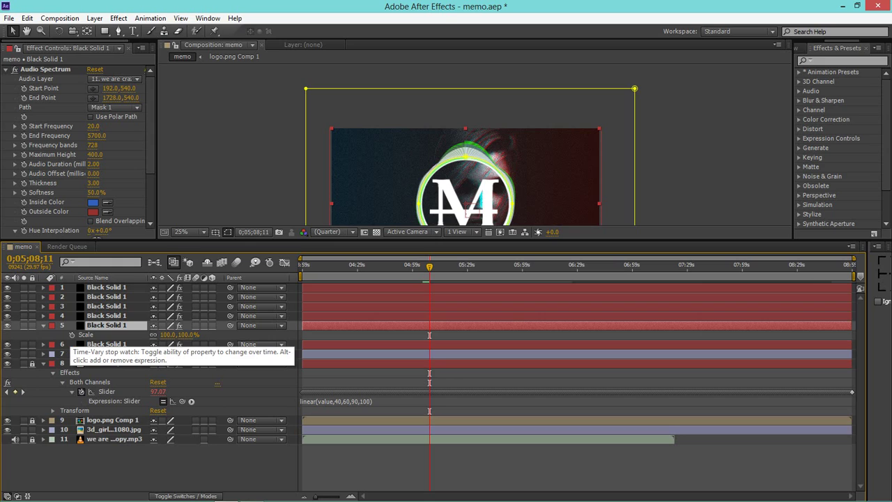
alt+click(72, 334)
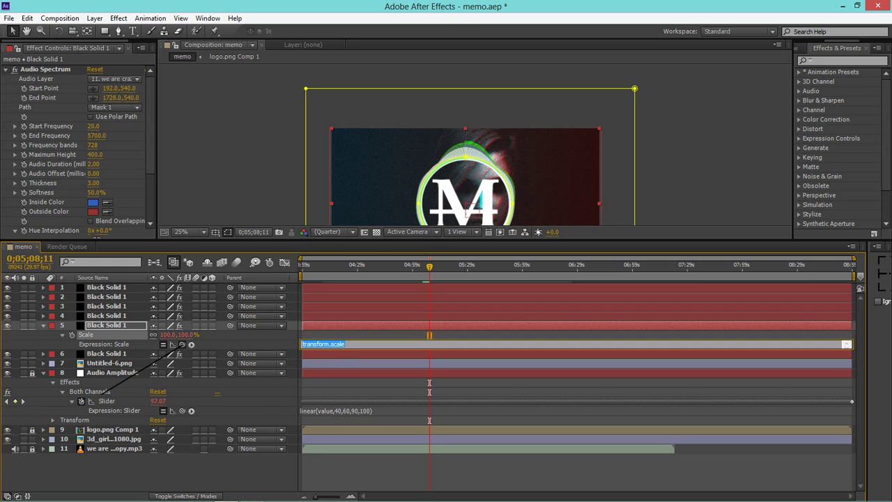
text([temp, temp])
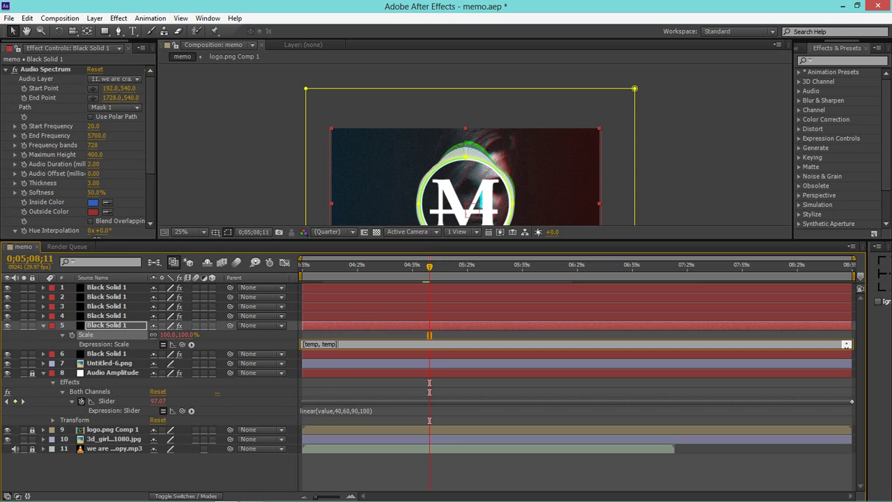
key(KP_Enter)
key(s)
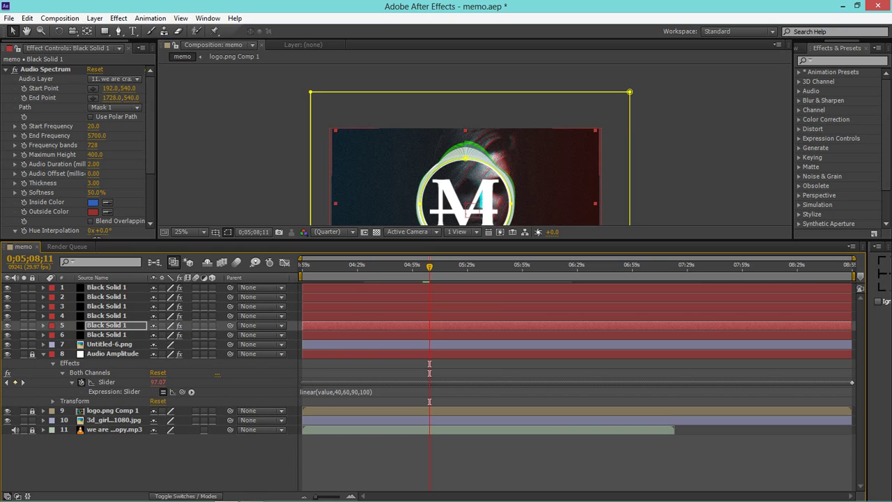
Tie spectrum layer 4's Scale to the Audio Amplitude slider via a [temp, temp] expression.
click(44, 316)
click(43, 316)
click(106, 316)
key(s)
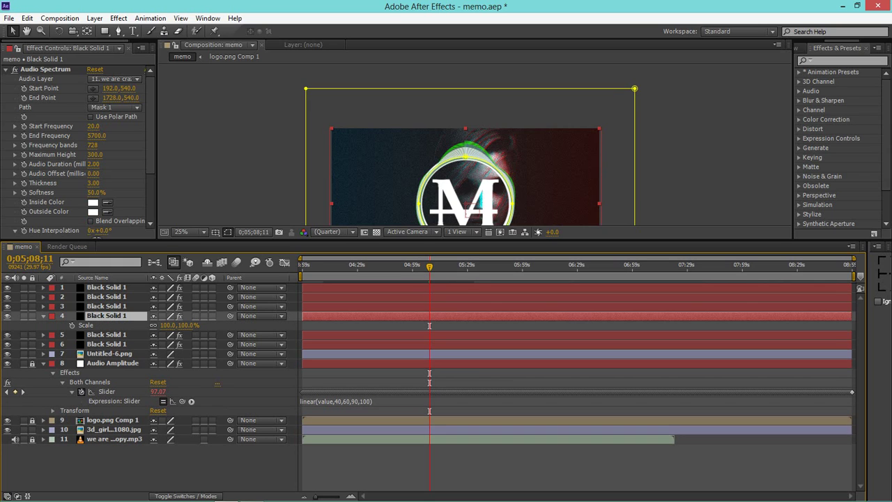
key(alt+shift+equal)
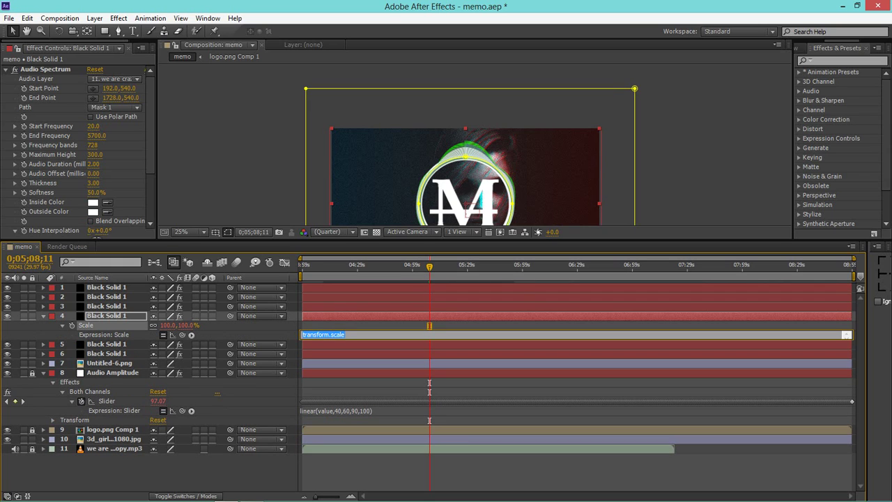
drag(182, 334, 109, 402)
key(KP_Enter)
Link spectrum layer 3's Scale to the Audio Amplitude slider with a [temp, temp] expression.
key(s)
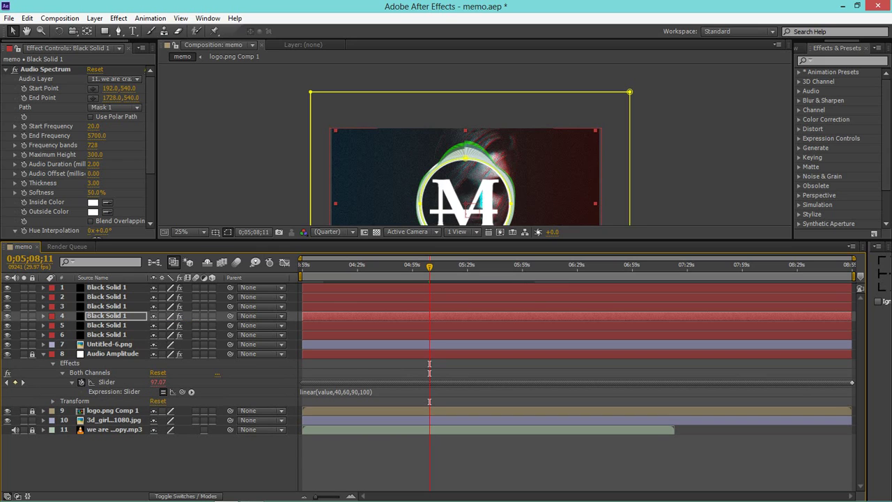
click(106, 306)
key(s)
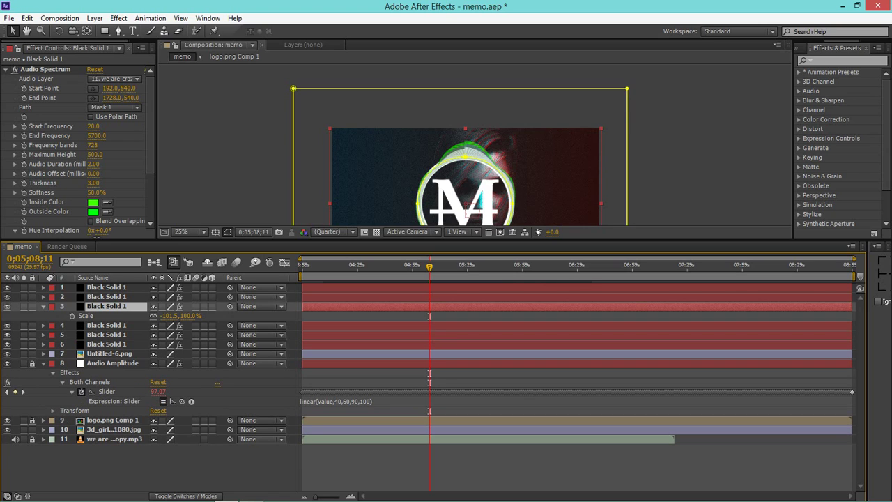
key(alt+shift+equal)
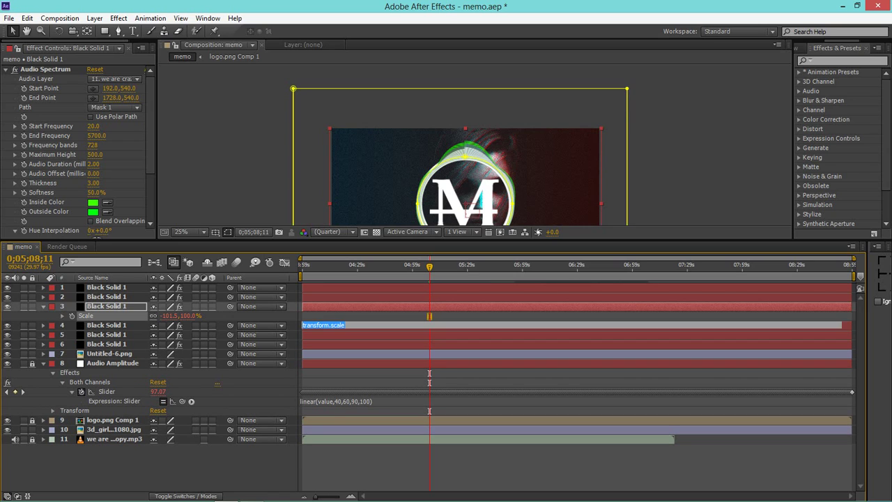
drag(182, 325, 108, 401)
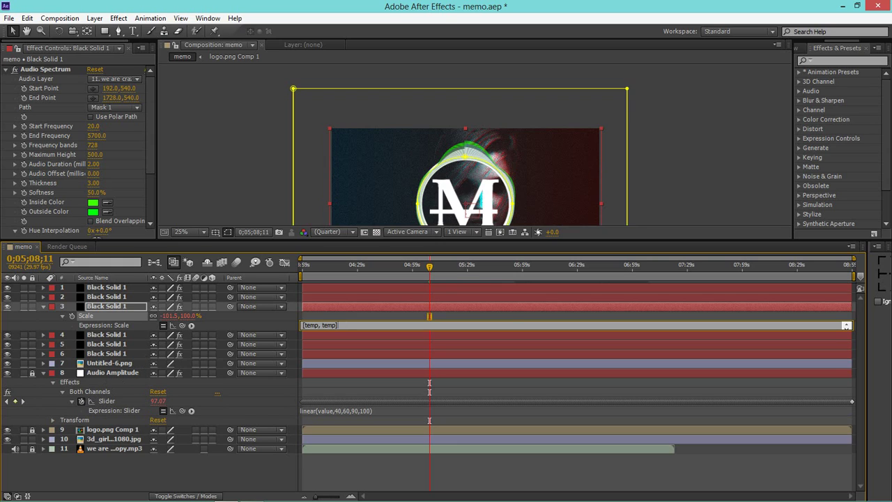
click(43, 305)
Give spectrum layer 2's Scale a [temp, temp] expression tied to the Audio Amplitude slider.
click(106, 296)
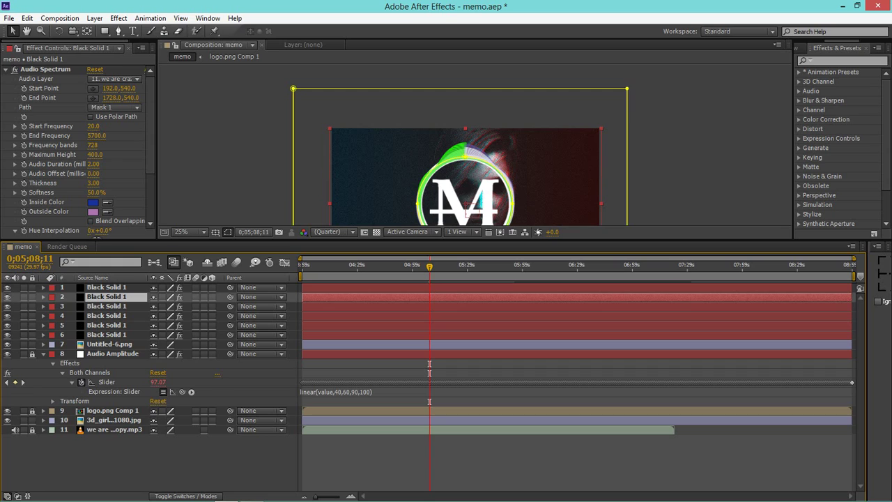
key(s)
key(alt+shift+equal)
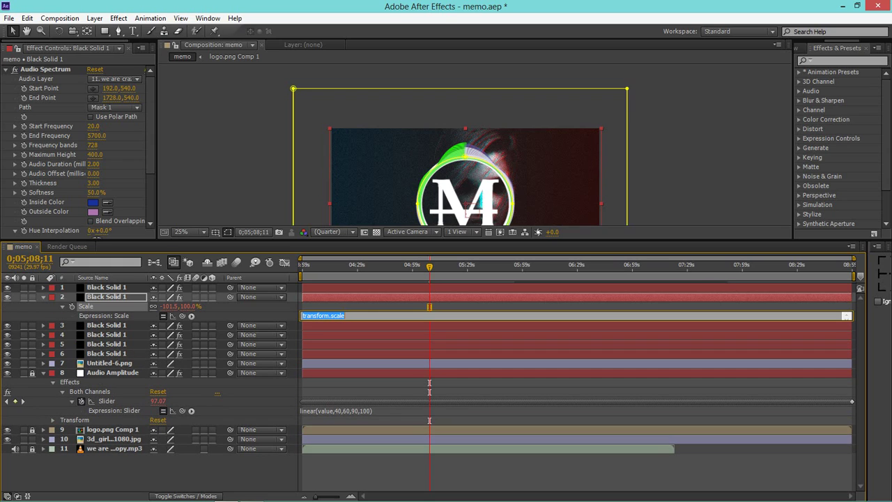
drag(182, 316, 104, 401)
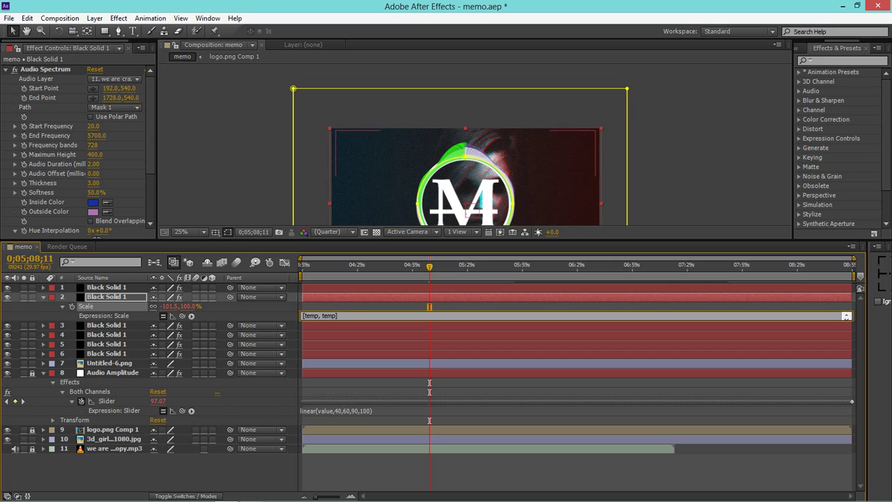
key(s)
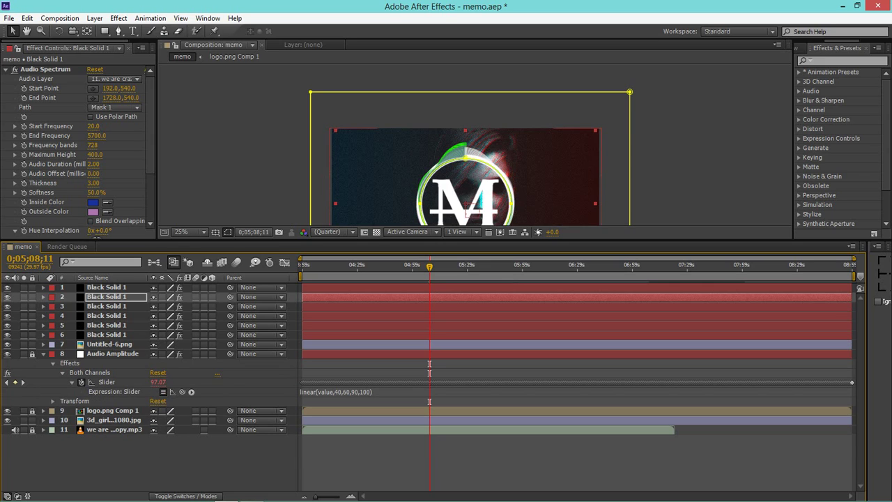
Link the top spectrum layer's (Black Solid 1) Scale to the Audio Amplitude slider.
click(106, 287)
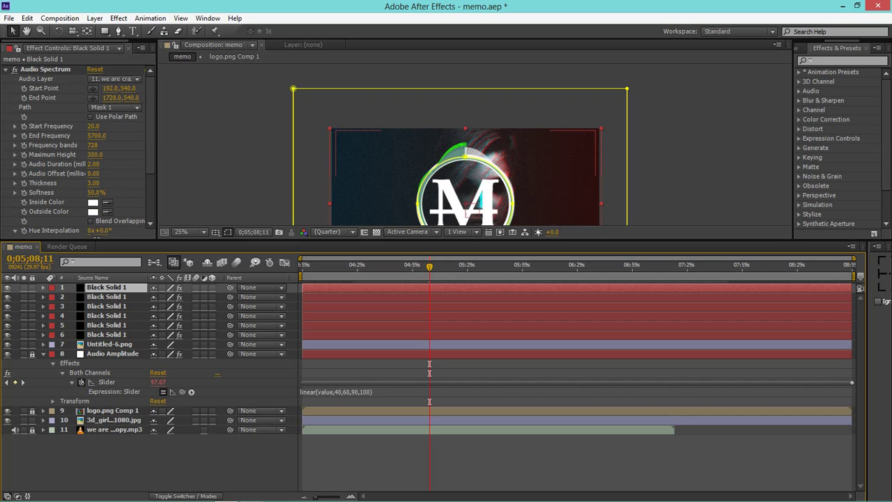
key(s)
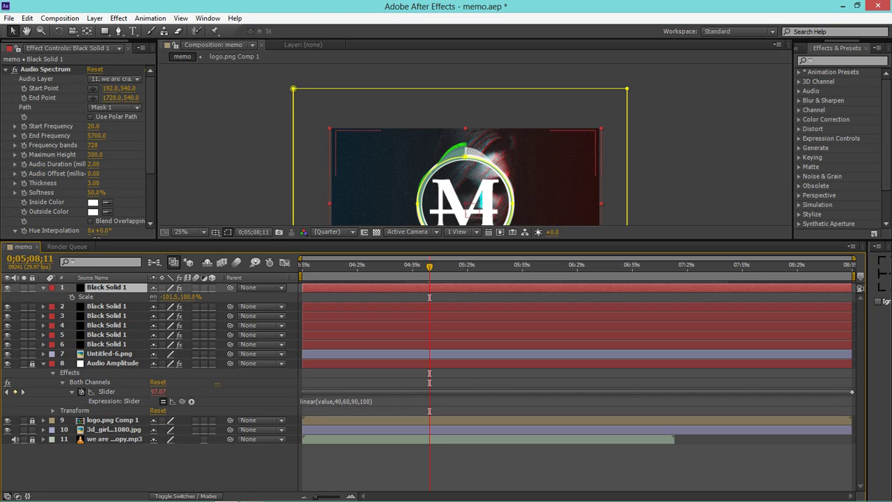
key(alt+shift+equal)
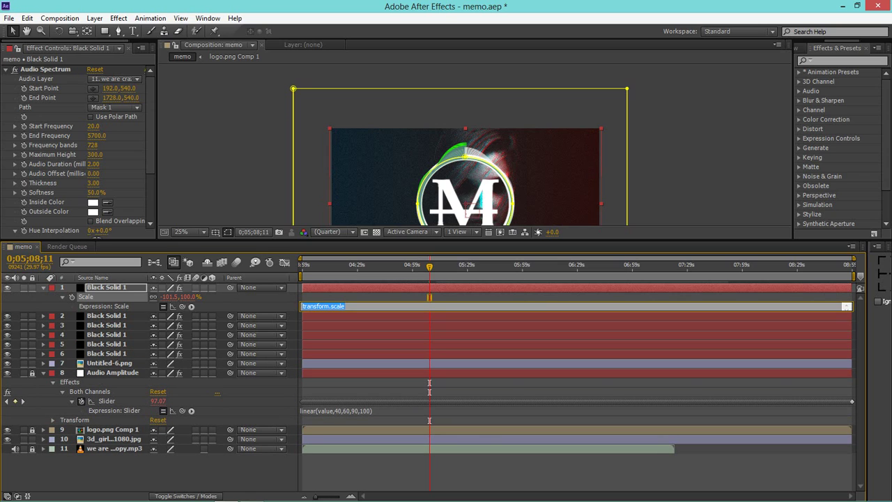
drag(182, 306, 107, 401)
text([temp, temp])
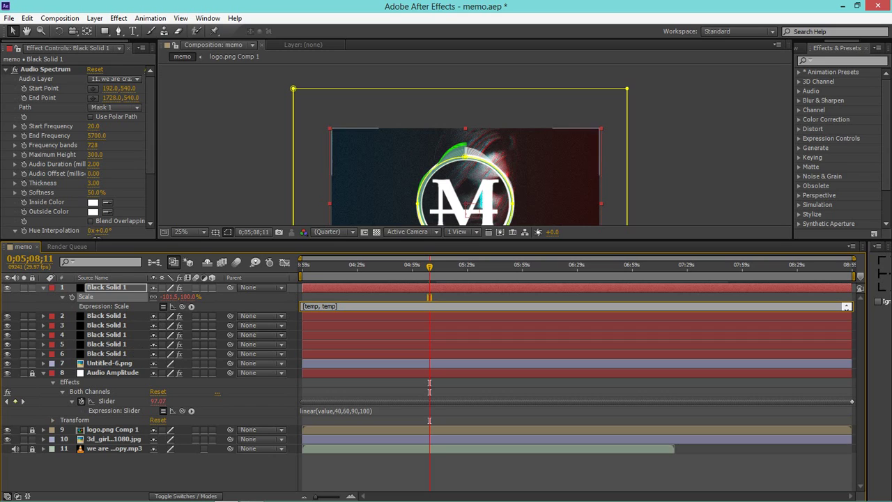
Scrub the timeline around 0;05;00;25 to watch the six spectrum rings pulse with the audio.
mouse_move(430, 269)
mouse_down()
mouse_move(407, 268)
mouse_move(436, 267)
mouse_up()
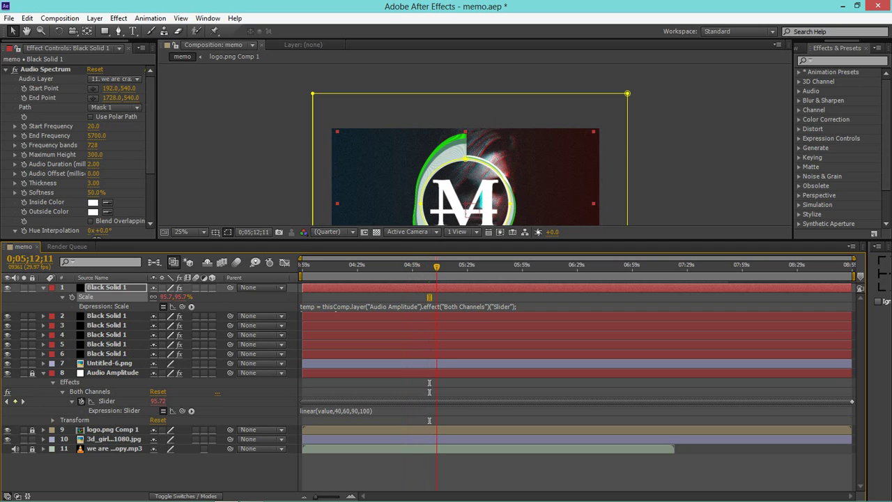
mouse_move(436, 266)
mouse_down()
mouse_move(465, 266)
mouse_move(447, 266)
mouse_up()
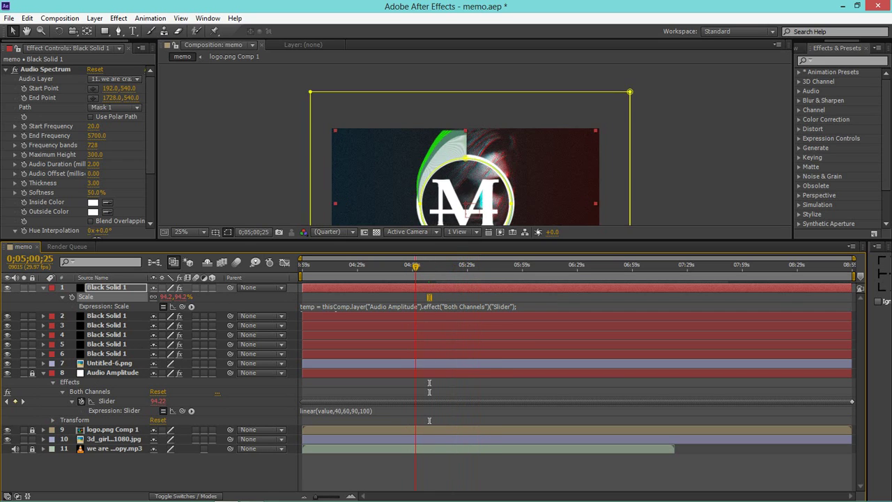
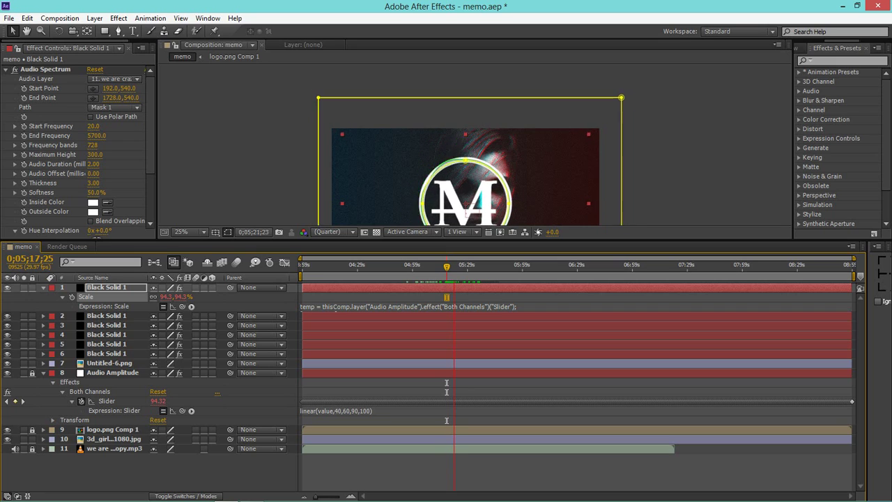
Stop playback, enlarge the composition view, and go to frame 0;05;24;23.
key(space)
drag(474, 240, 474, 323)
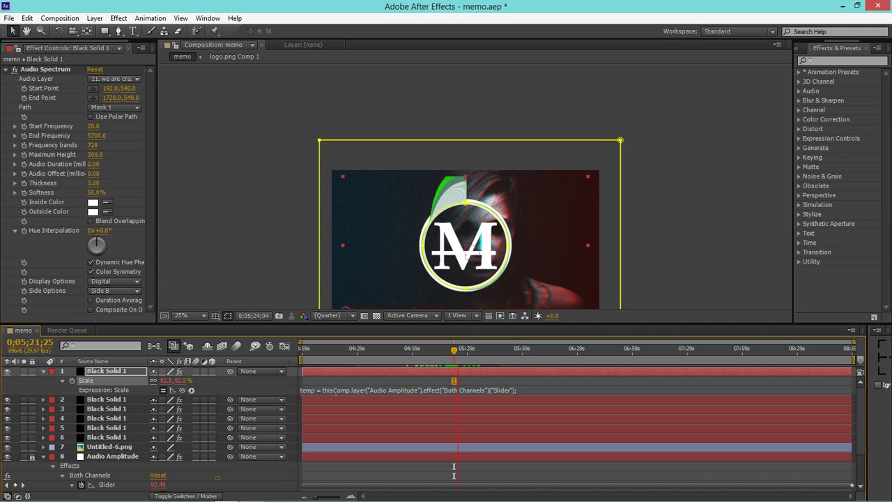
drag(453, 470, 459, 470)
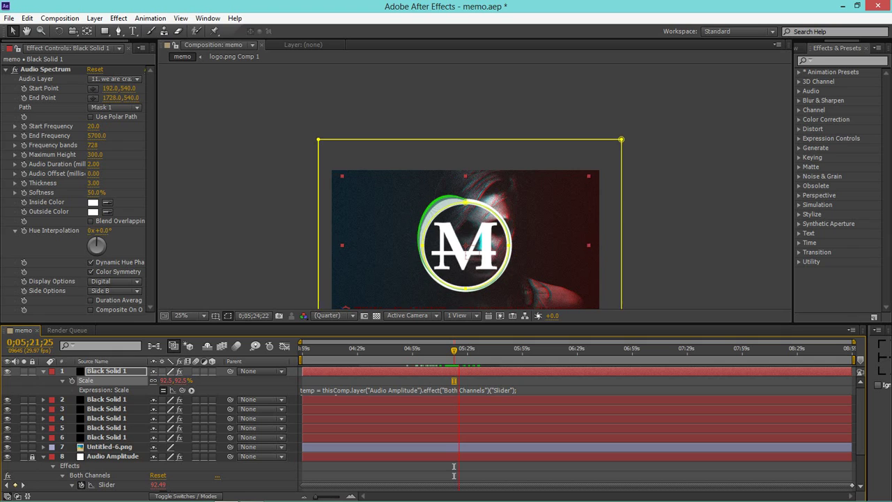
Test-move the spectrum rings of layers 2, 3 and 6, undoing each move.
click(459, 399)
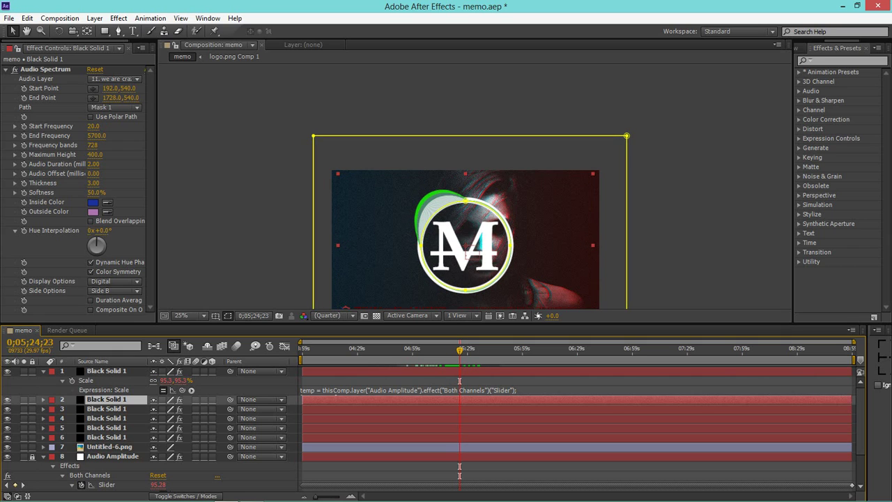
drag(467, 245, 501, 233)
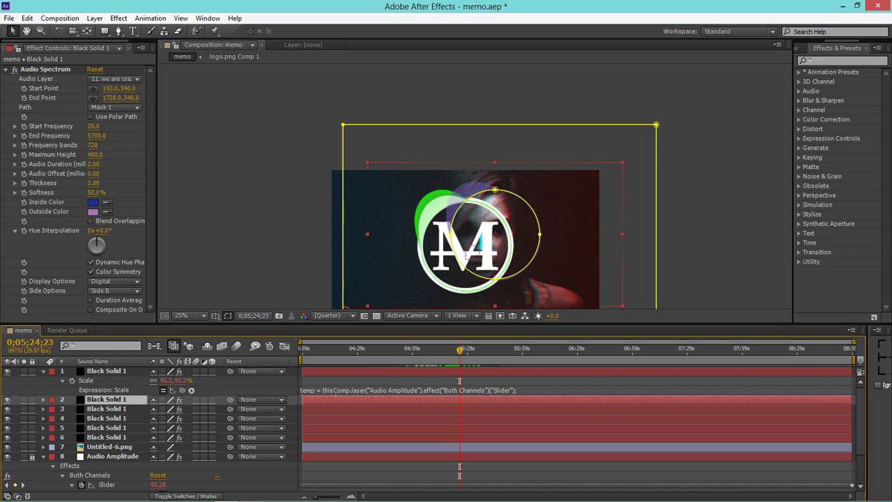
key(ctrl+z)
click(460, 408)
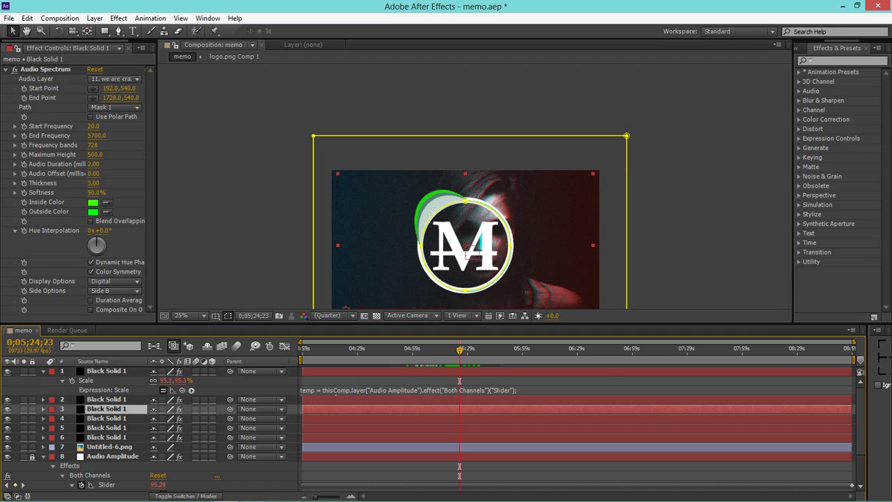
drag(467, 245, 525, 230)
key(ctrl+z)
click(460, 437)
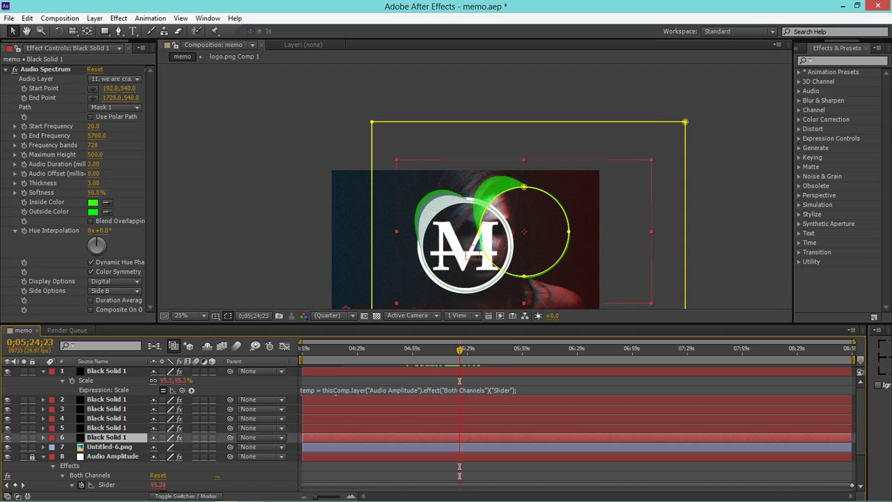
key(ctrl+z)
Try shifting the rings of layers 5 and 6, then restore them over the M logo.
click(459, 427)
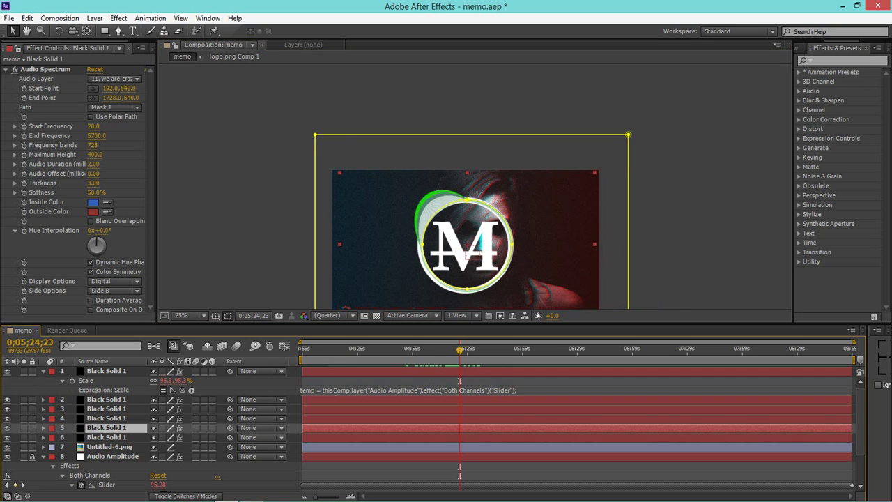
drag(467, 245, 510, 225)
key(ctrl+z)
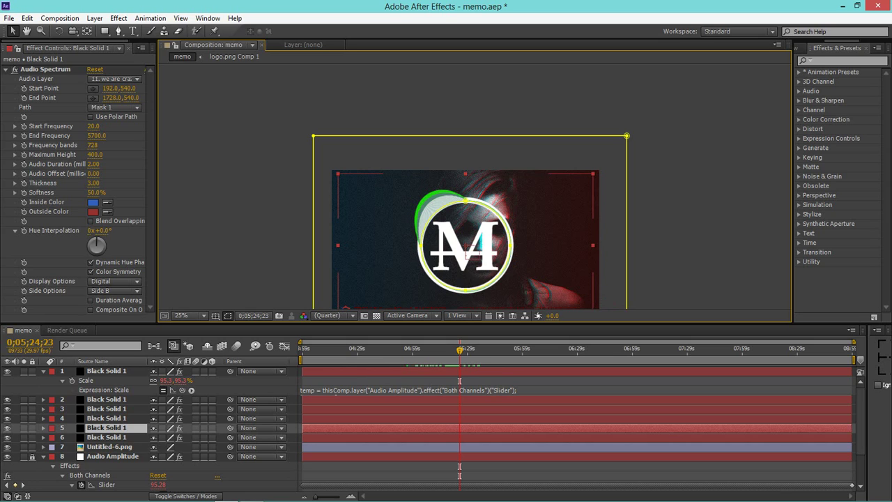
click(459, 437)
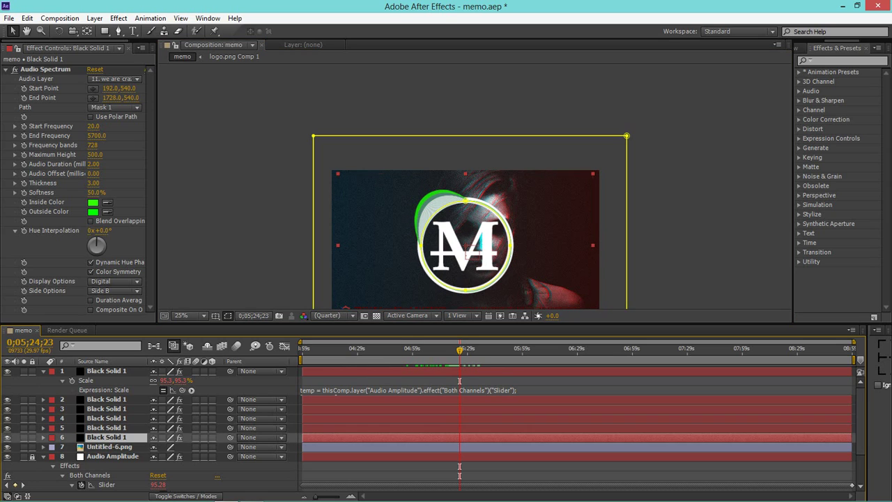
drag(466, 245, 526, 225)
key(ctrl+z)
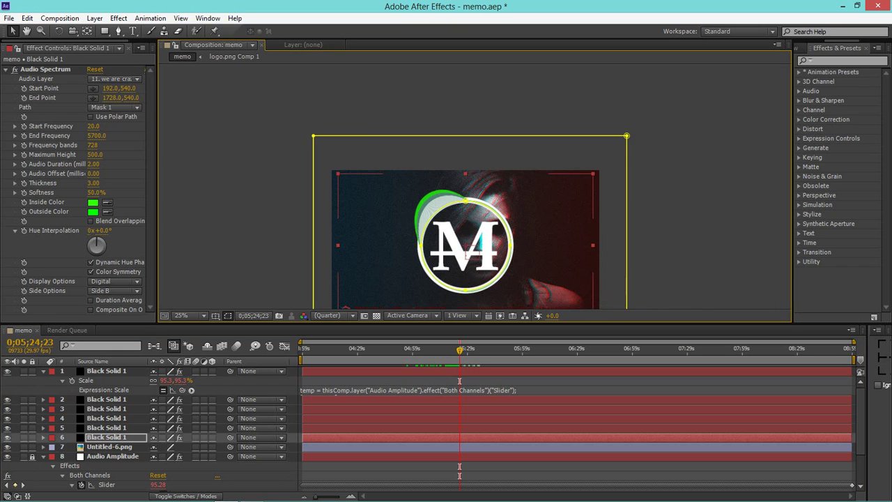
click(460, 427)
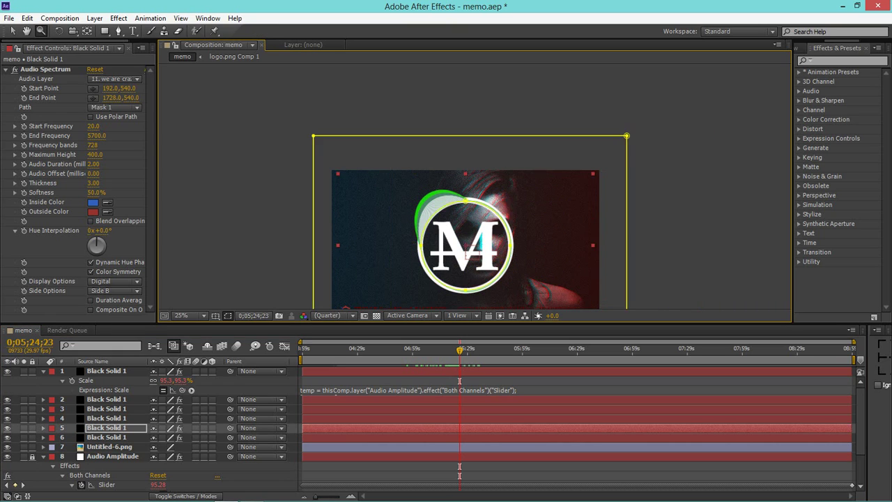
key(ctrl+z)
click(460, 418)
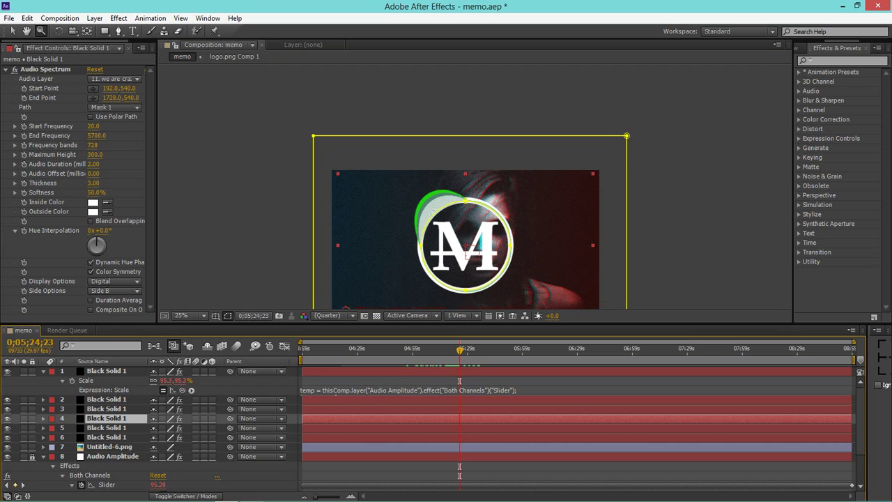
scroll(471, 252, up, 6)
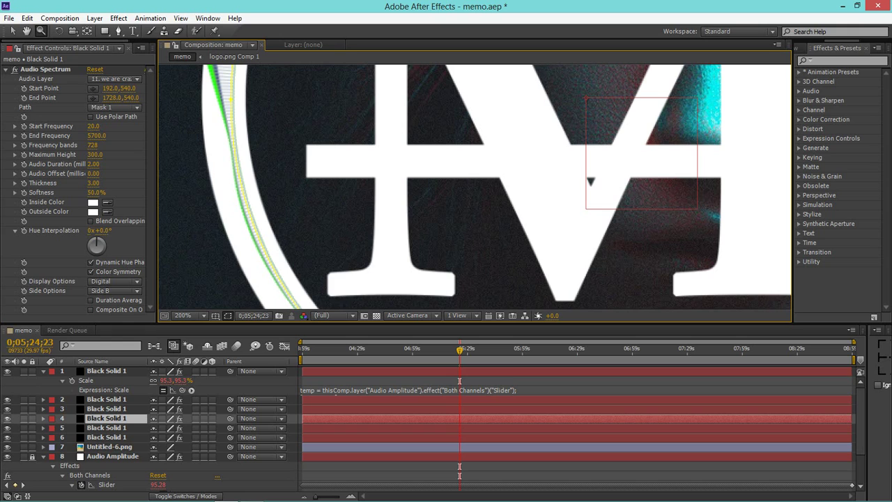
scroll(474, 186, down, 2)
scroll(474, 186, down, 2)
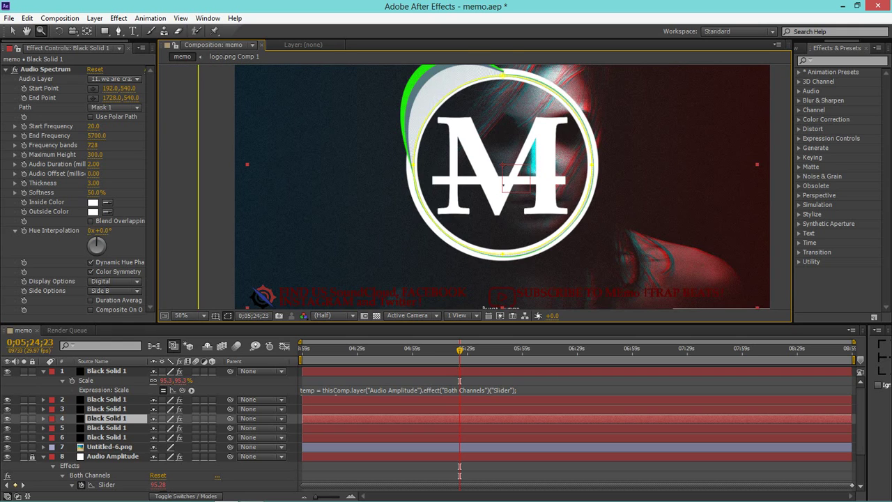
scroll(473, 186, up, 1)
scroll(473, 186, down, 1)
key(v)
drag(502, 209, 564, 230)
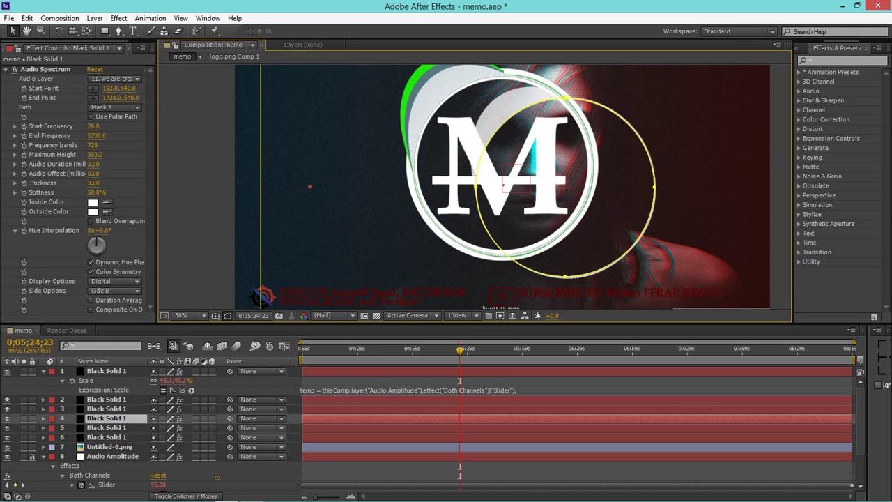
scroll(474, 186, up, 2)
scroll(473, 186, down, 2)
key(h)
drag(502, 186, 415, 207)
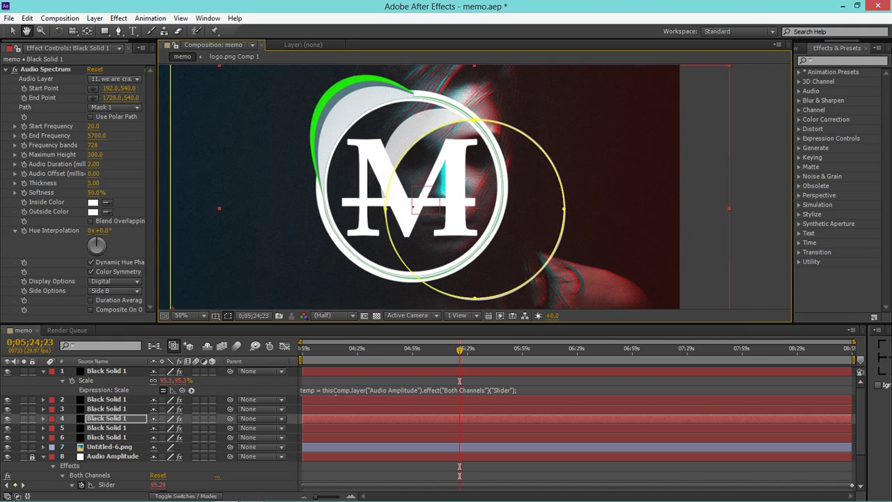
key(v)
key(ctrl+z)
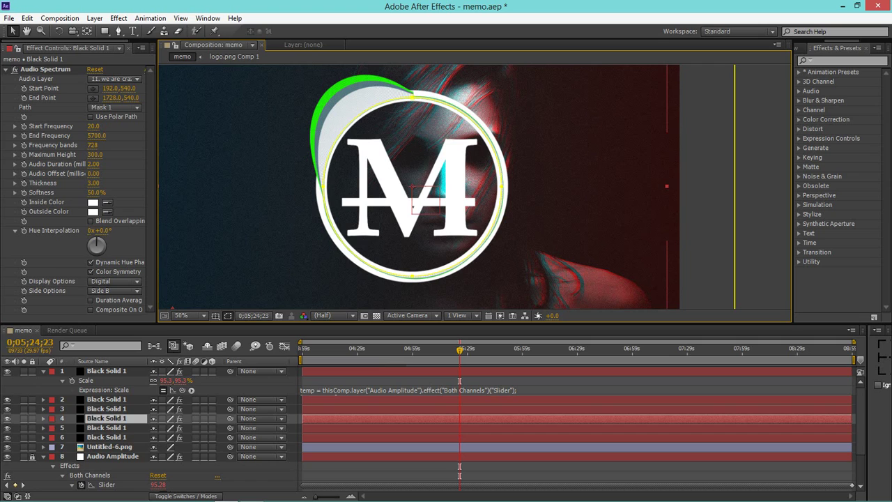
click(105, 408)
drag(413, 184, 522, 199)
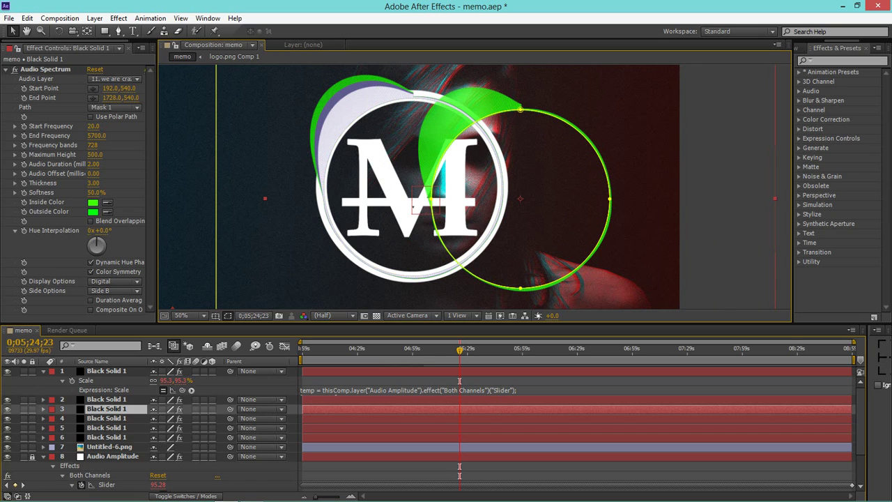
key(Return)
key(ctrl+z)
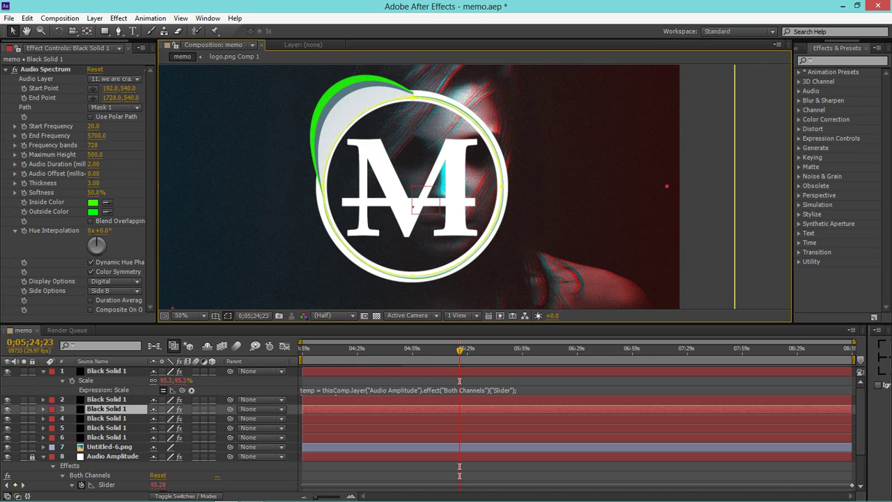
key(comma)
key(comma)
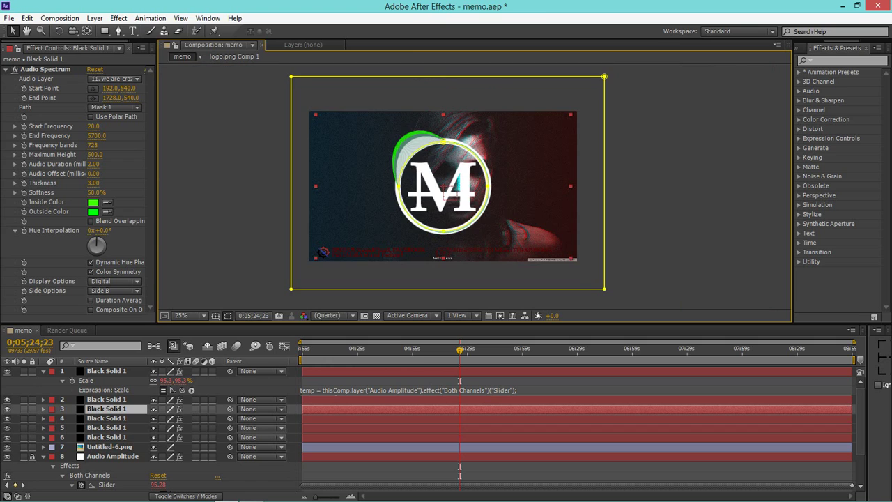
click(215, 315)
click(251, 328)
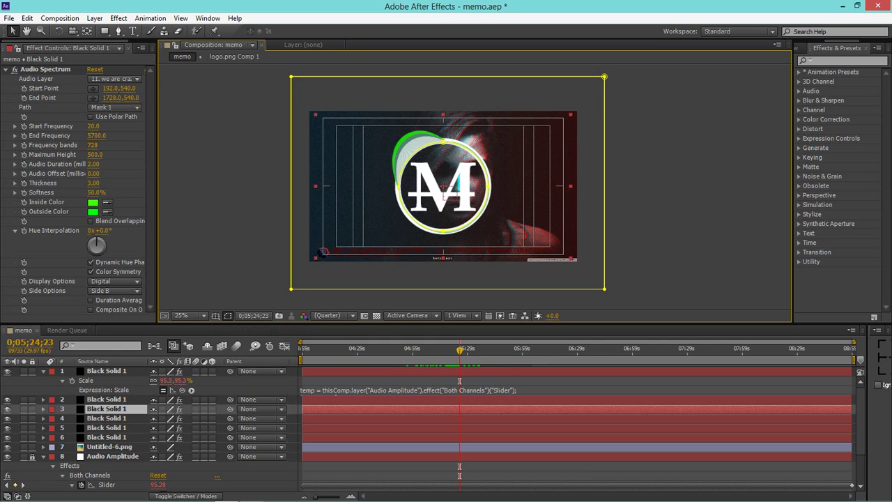
key(period)
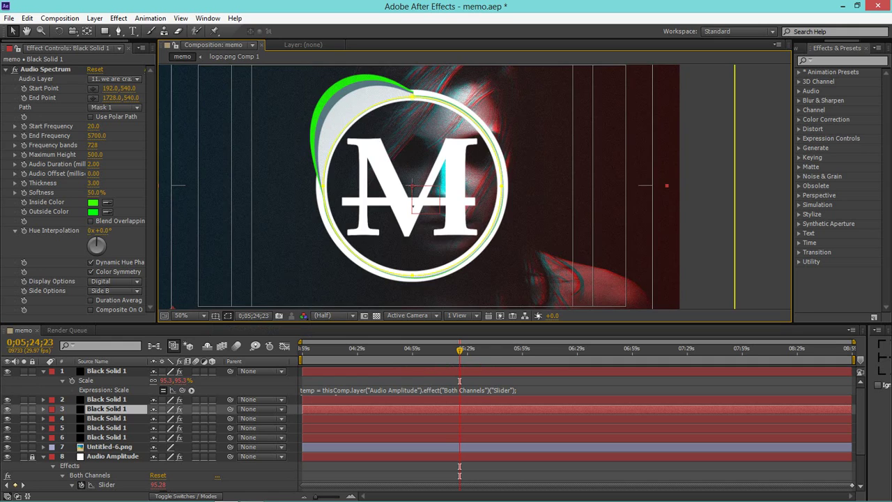
key(period)
key(comma)
key(comma)
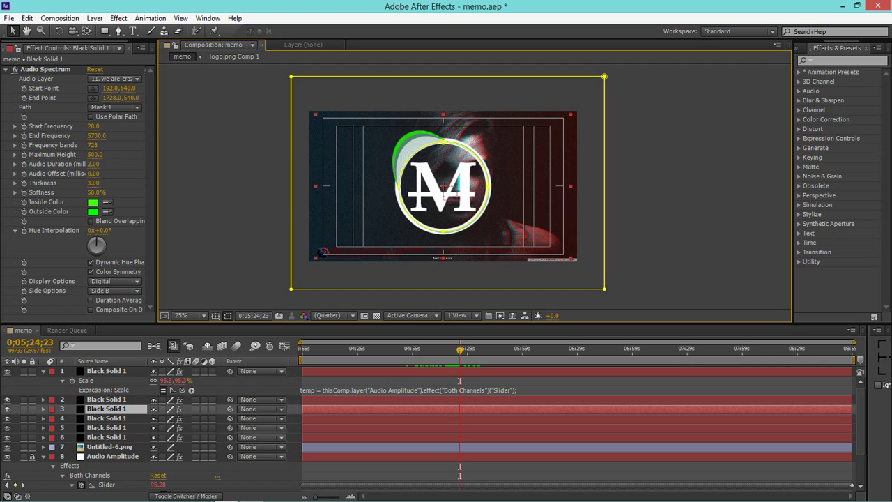
key(h)
mouse_move(443, 183)
mouse_down()
mouse_move(441, 207)
mouse_move(470, 198)
mouse_up()
key(period)
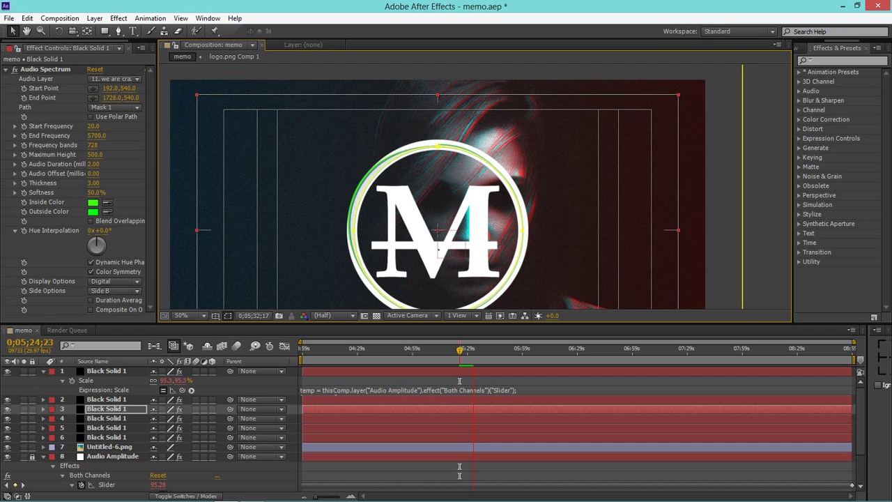
Zoom the viewer out to 25%, collapse layer 1's Scale properties, and deselect all layers.
key(comma)
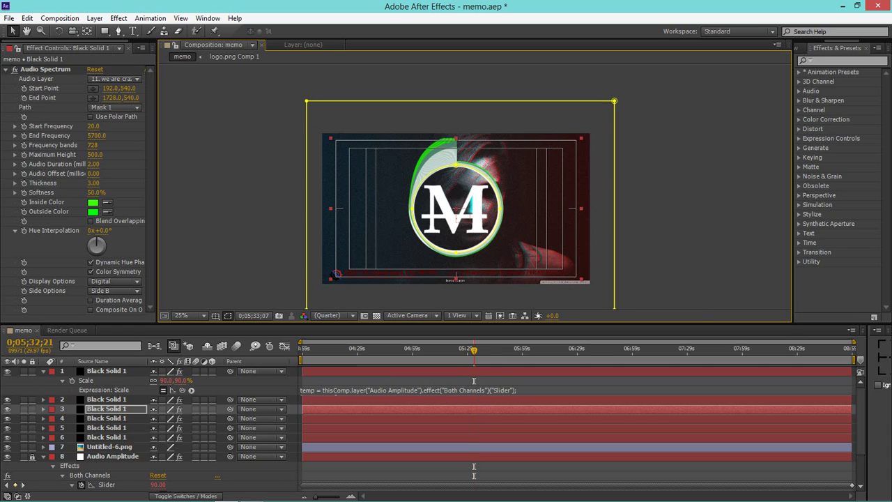
scroll(432, 432, down, 2)
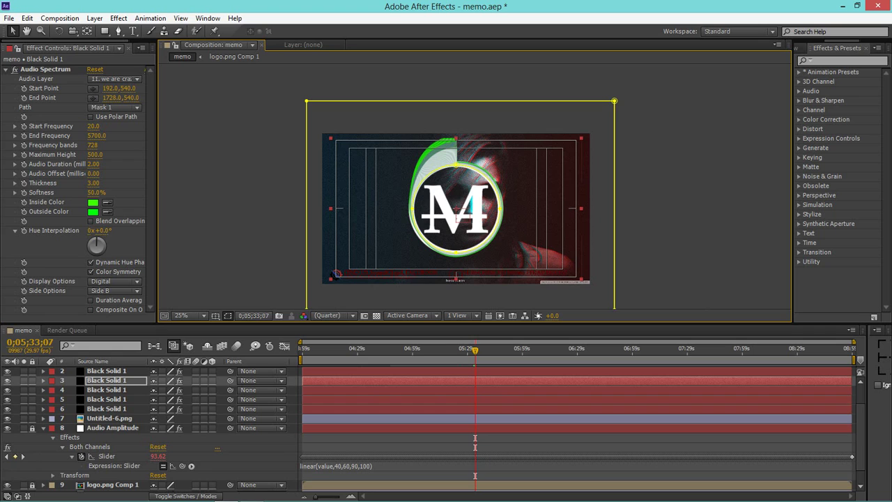
scroll(432, 428, down, 1)
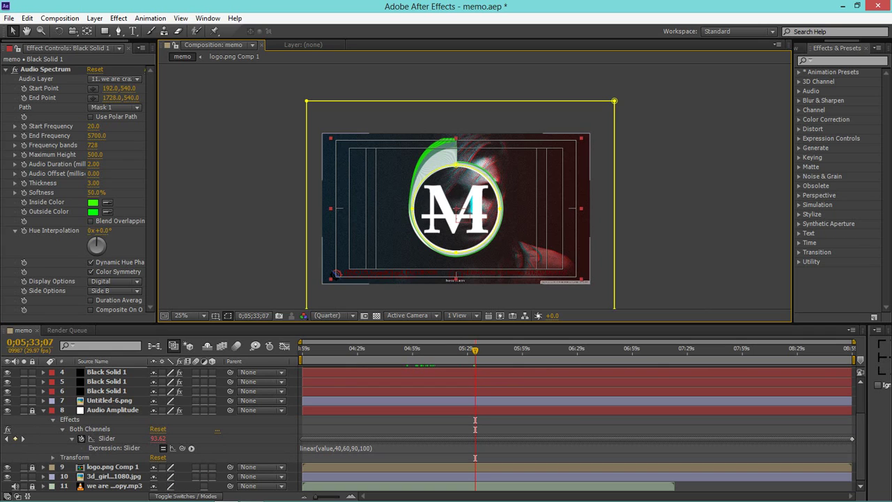
scroll(432, 427, up, 3)
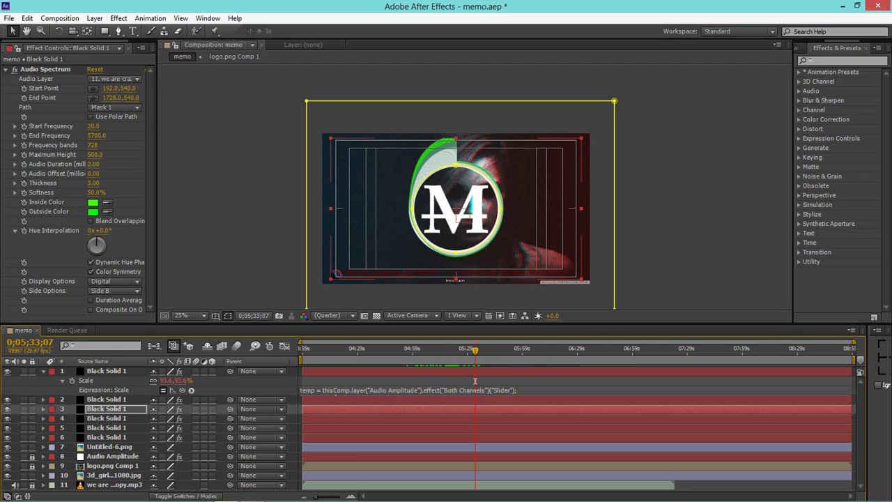
key(u)
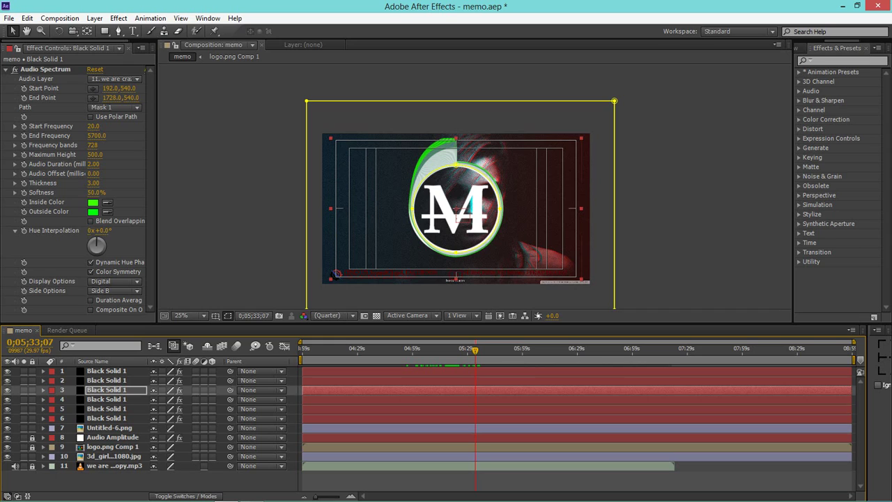
key(ctrl+shift+a)
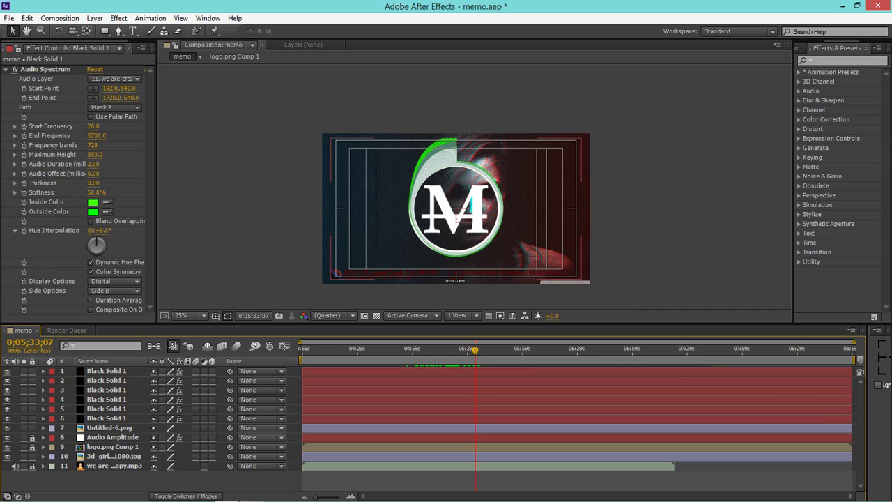
Move the six Black Solid layers below logo.png Comp 1, above 3d_girl, then preview.
click(105, 370)
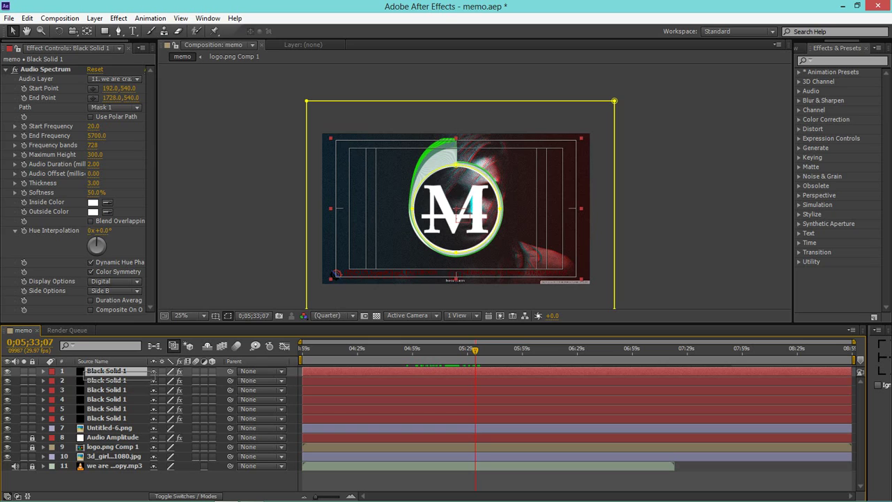
key(Return)
key(Return)
shift+click(106, 418)
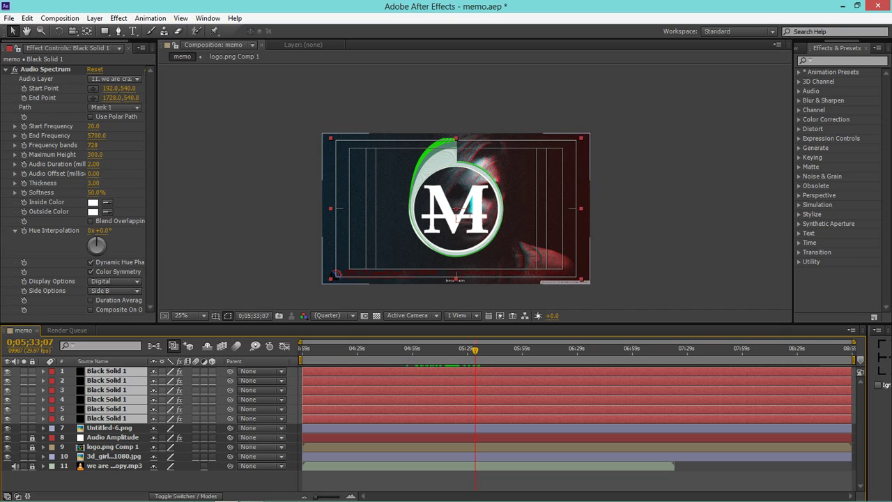
drag(105, 418, 106, 464)
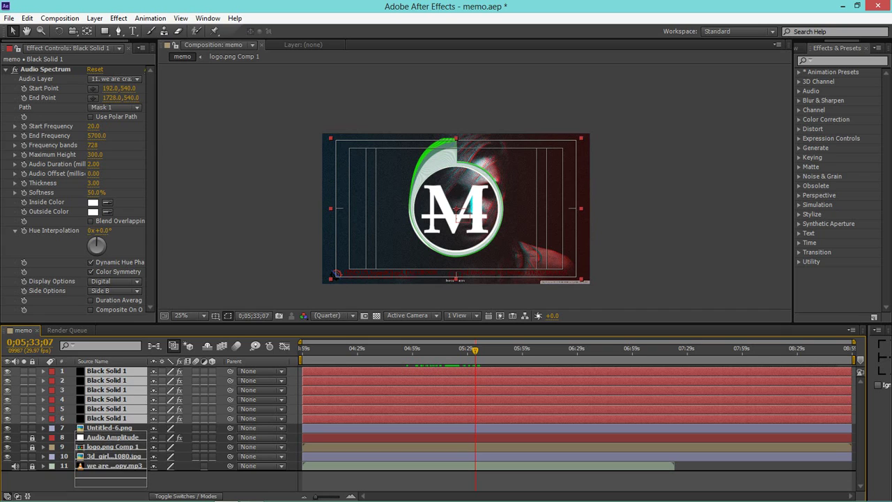
key(ctrl+shift+bracketleft)
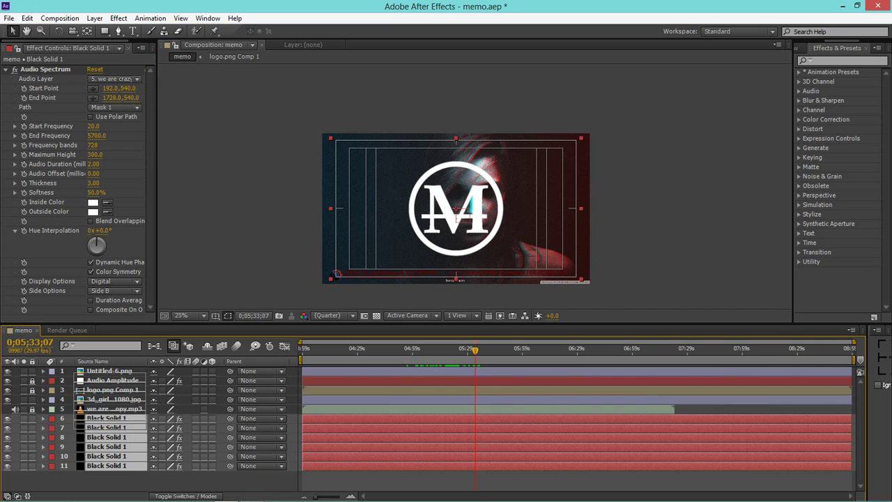
drag(105, 389, 104, 470)
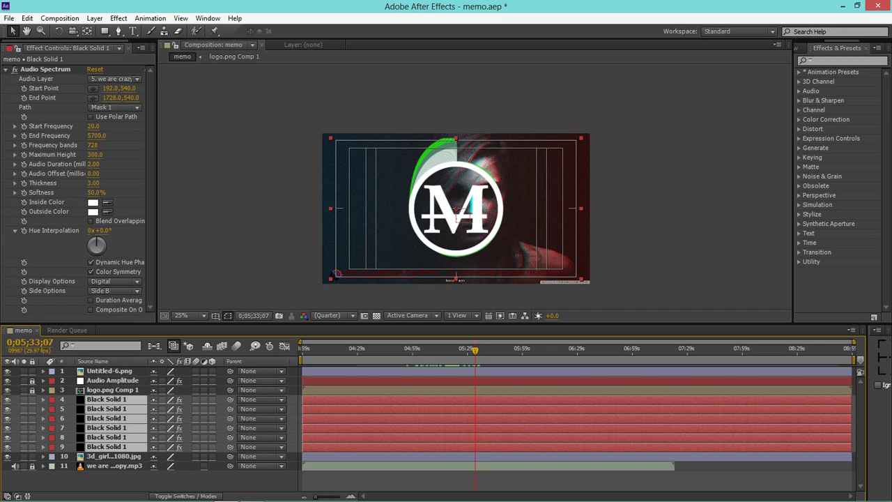
key(space)
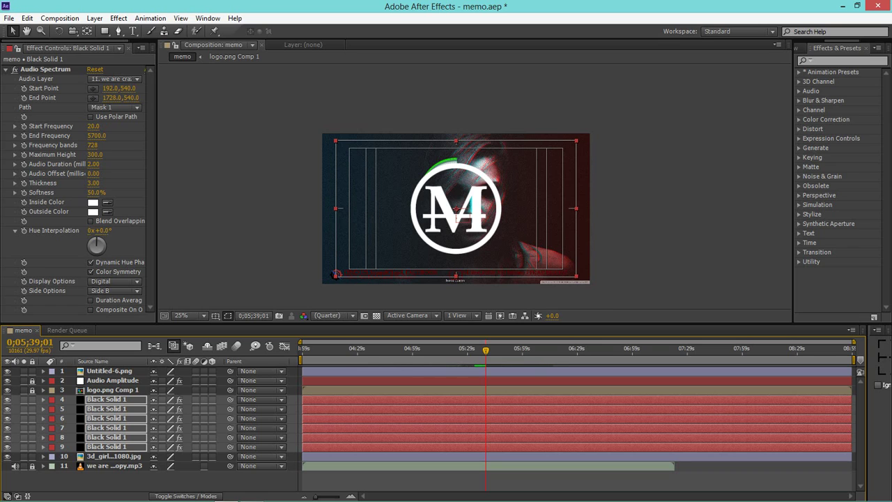
click(261, 418)
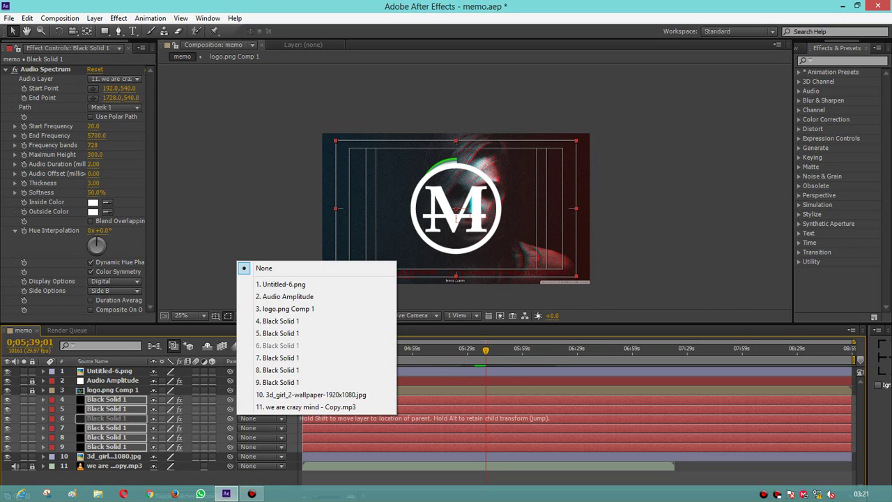
key(Escape)
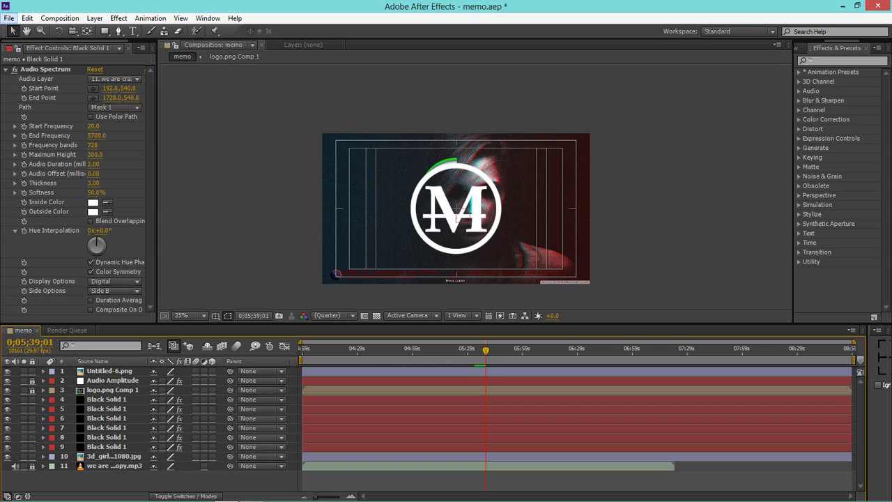
mouse_move(891, 1)
click(875, 6)
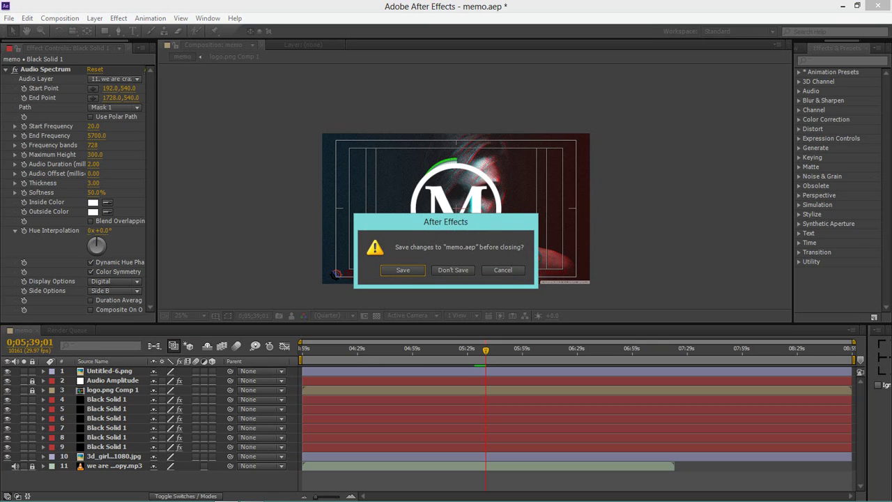
click(502, 269)
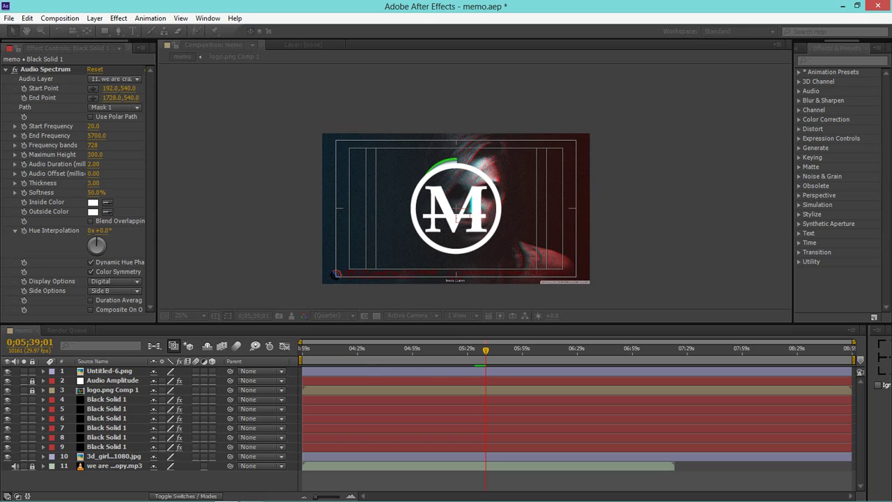
mouse_move(21, 499)
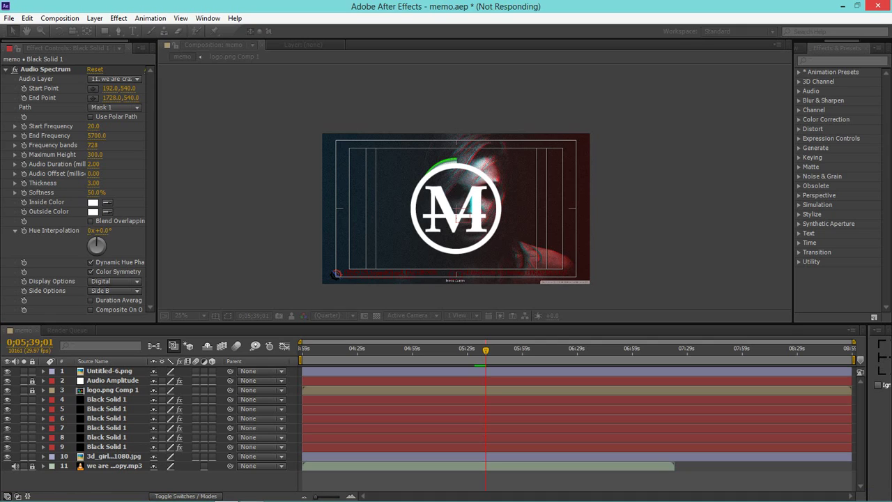
mouse_move(260, 499)
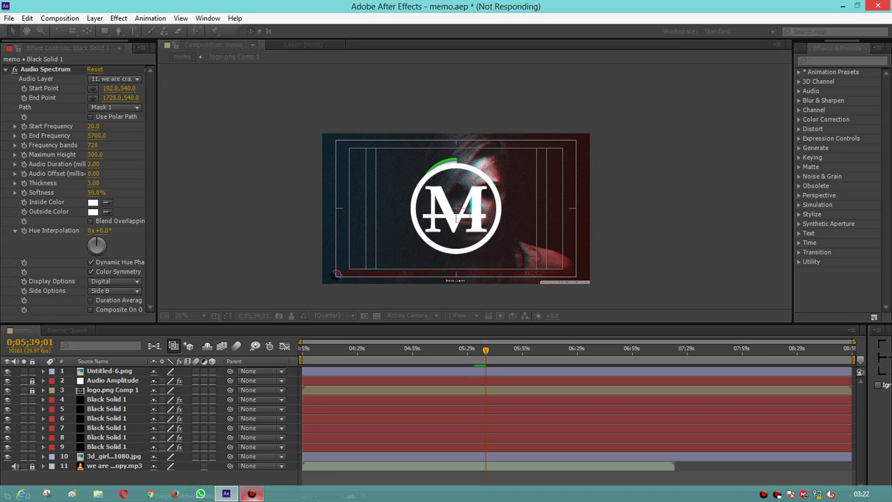
click(252, 493)
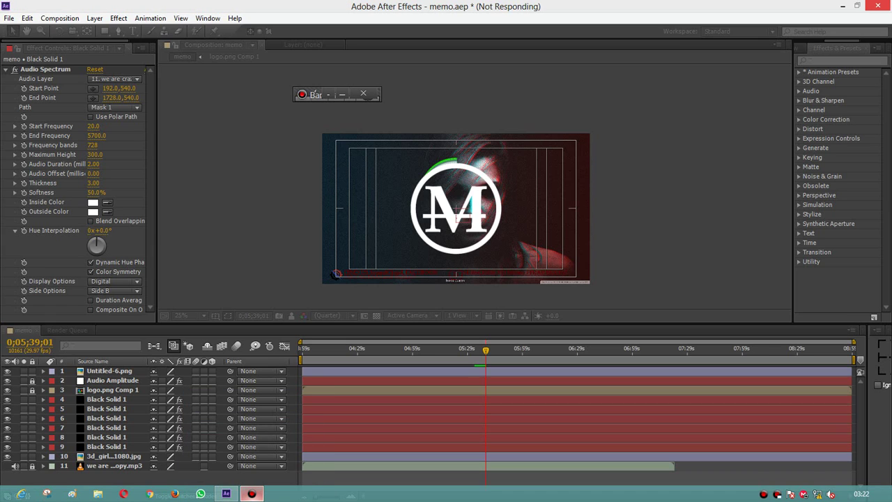